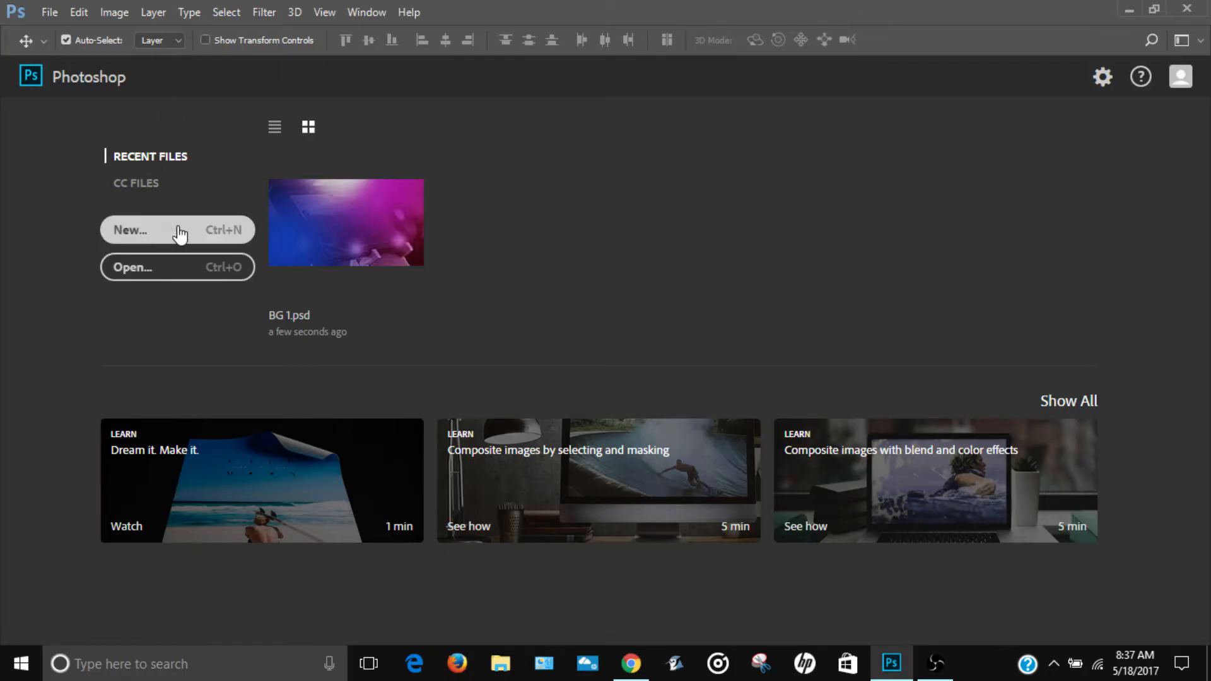
# Step: Create a new 1920 x 1080 pixel document named BG 2 at 300 pixels/inch with transparent background contents
pyautogui.click(156, 235)
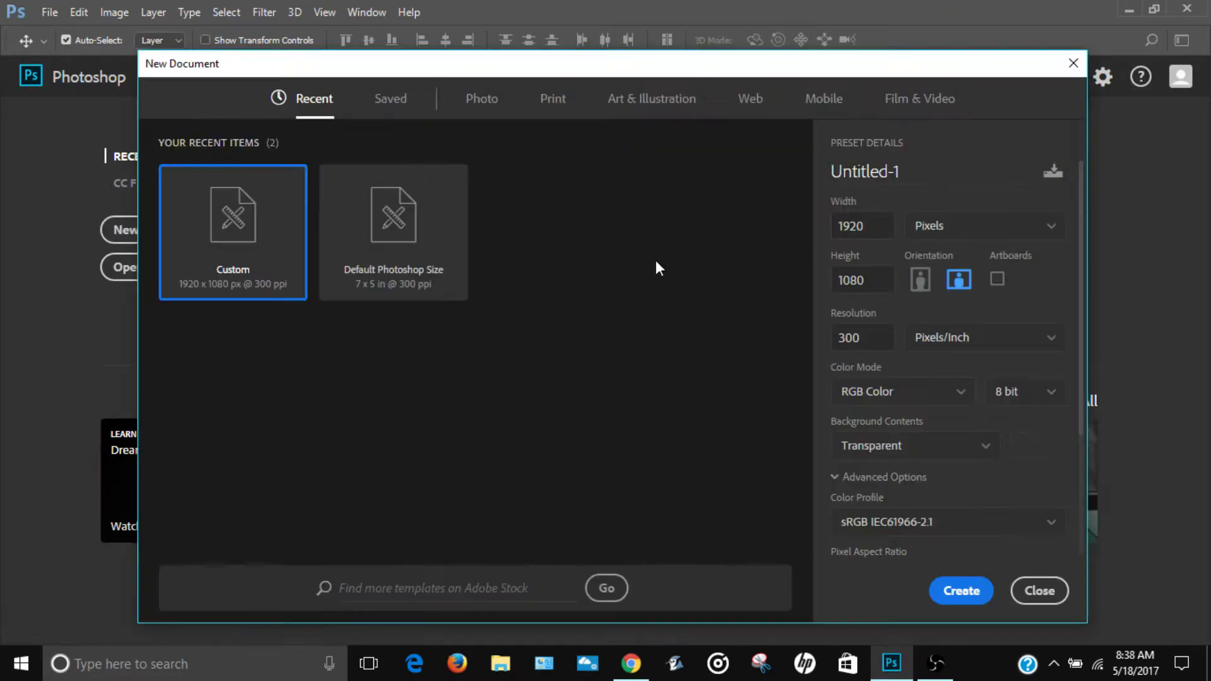
pyautogui.click(891, 165)
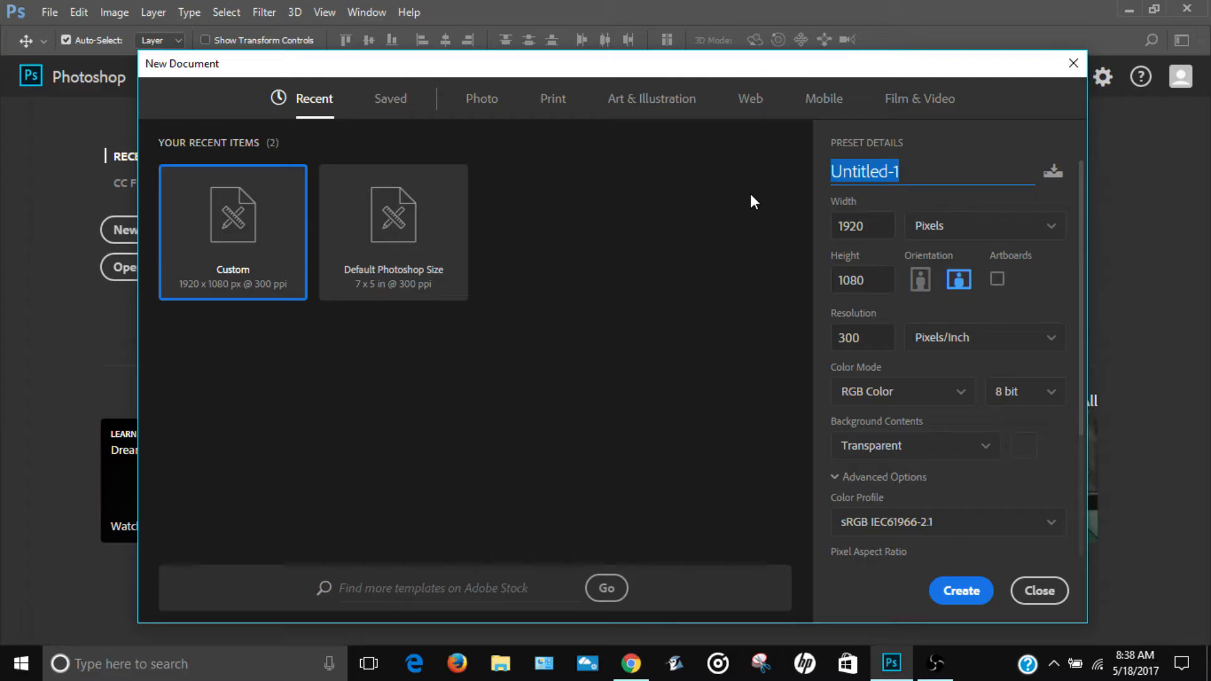
pyautogui.write('BG 2')
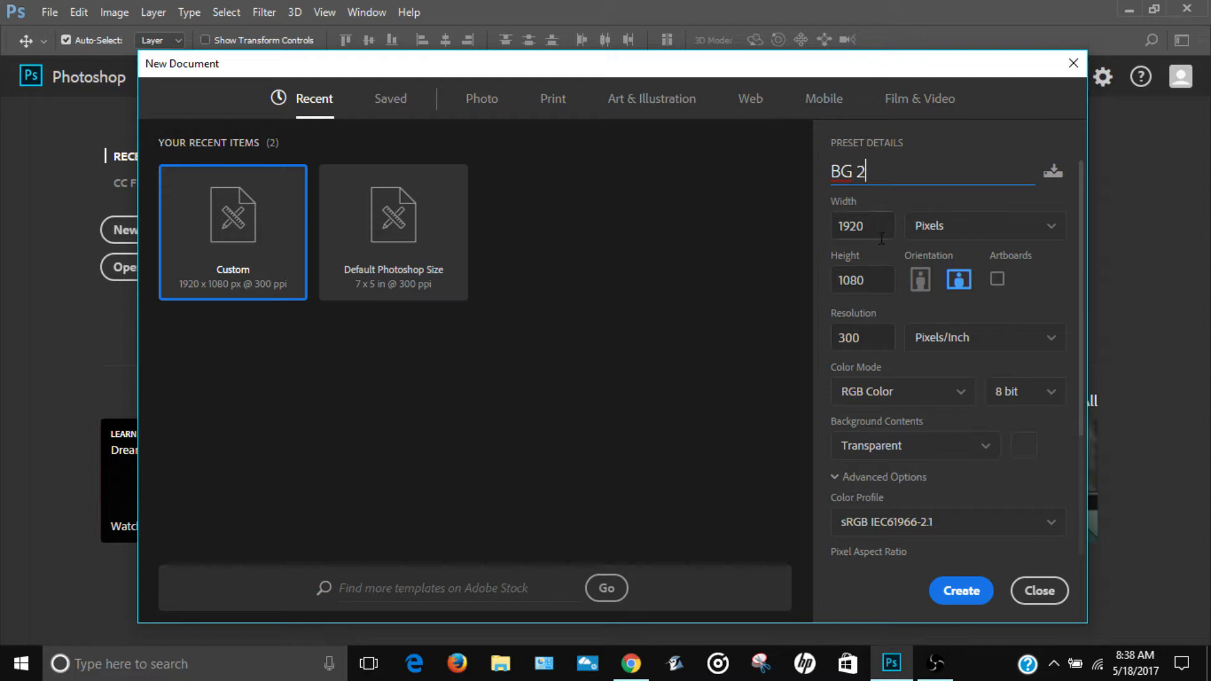
pyautogui.click(851, 227)
pyautogui.click(1016, 233)
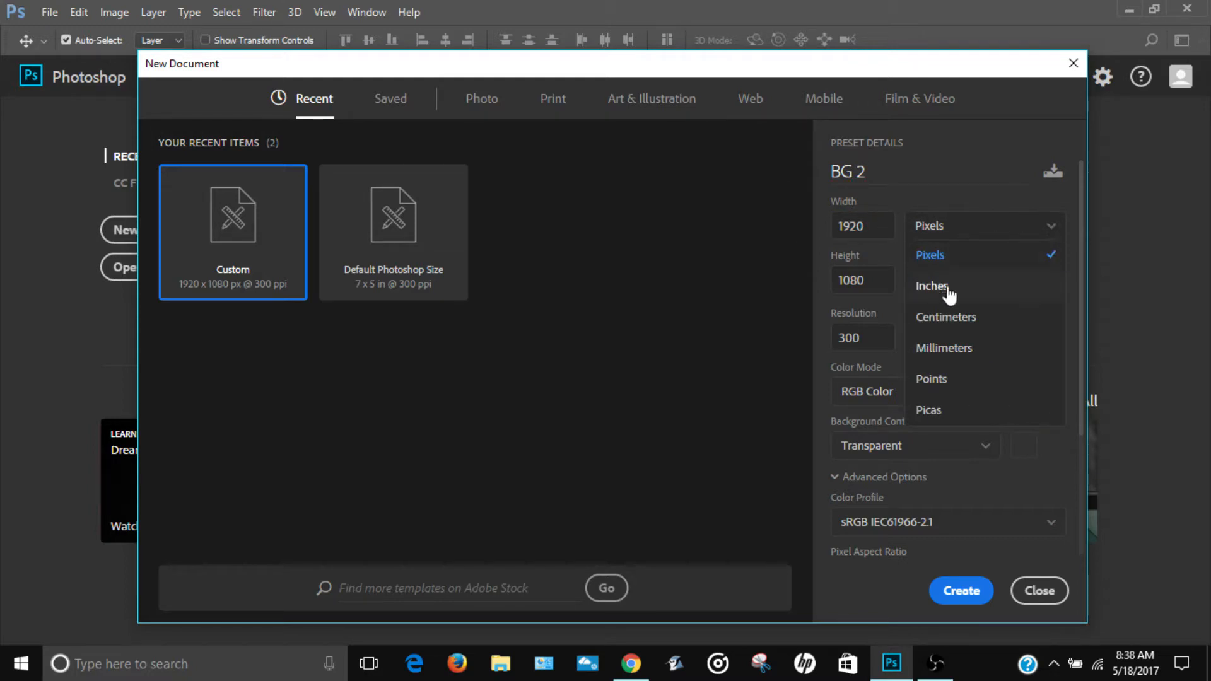
pyautogui.click(966, 232)
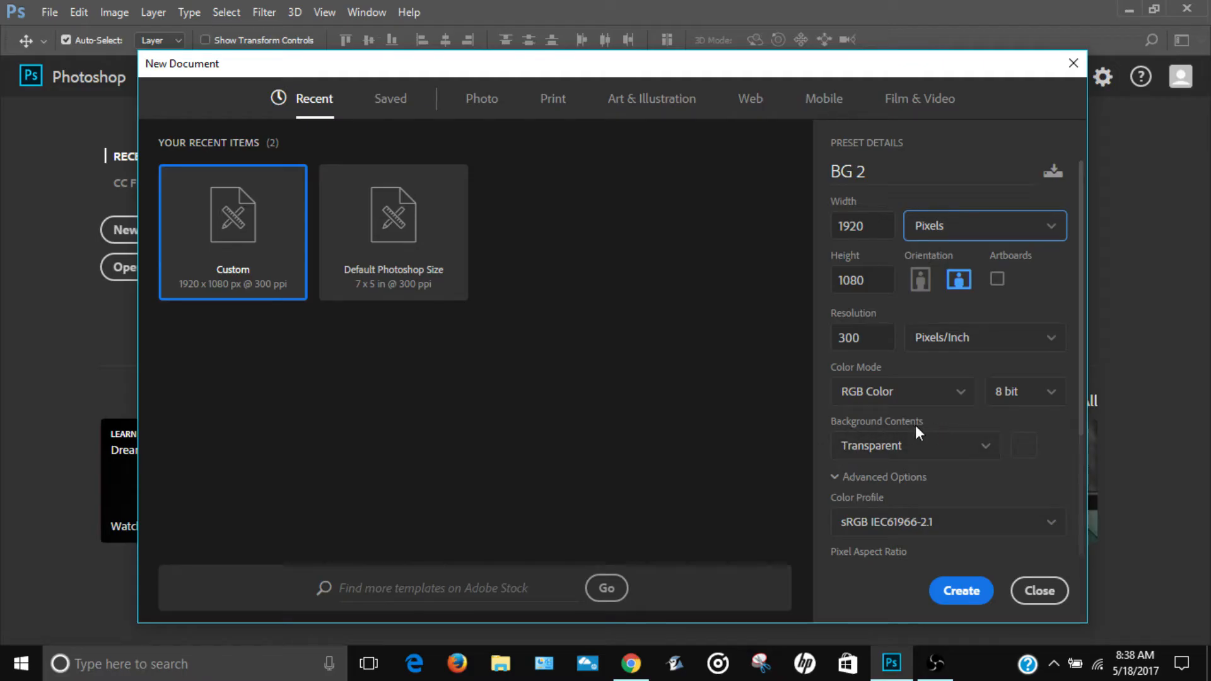
pyautogui.click(960, 447)
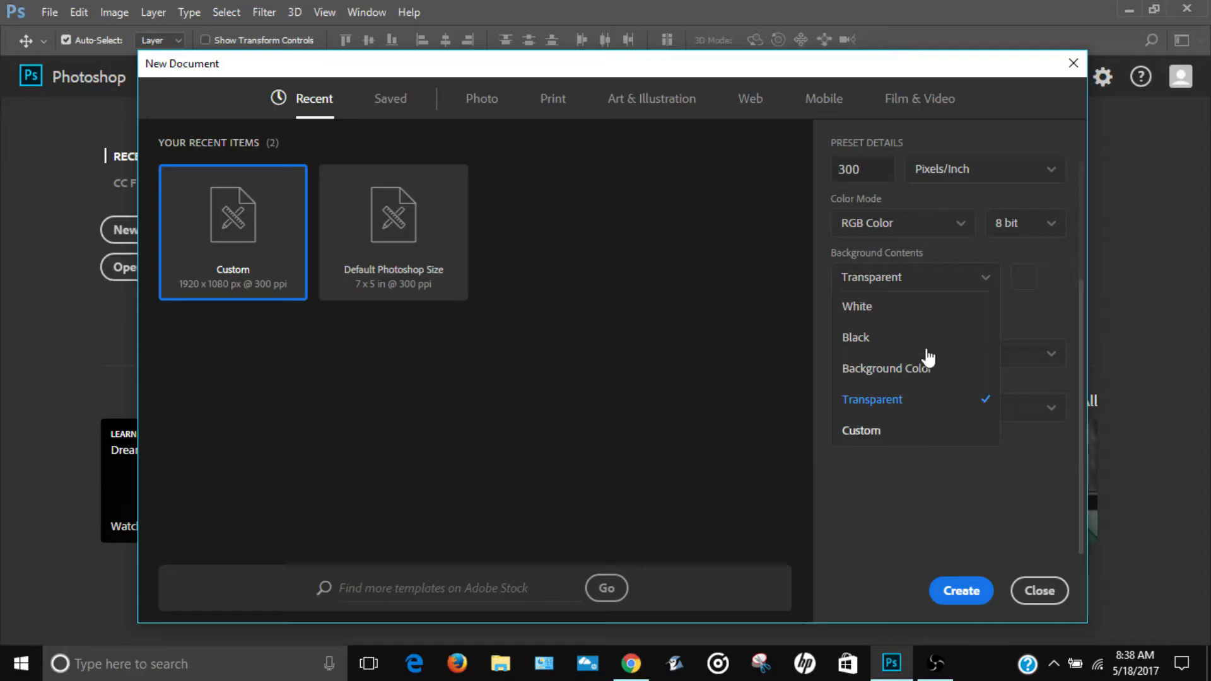
pyautogui.click(875, 396)
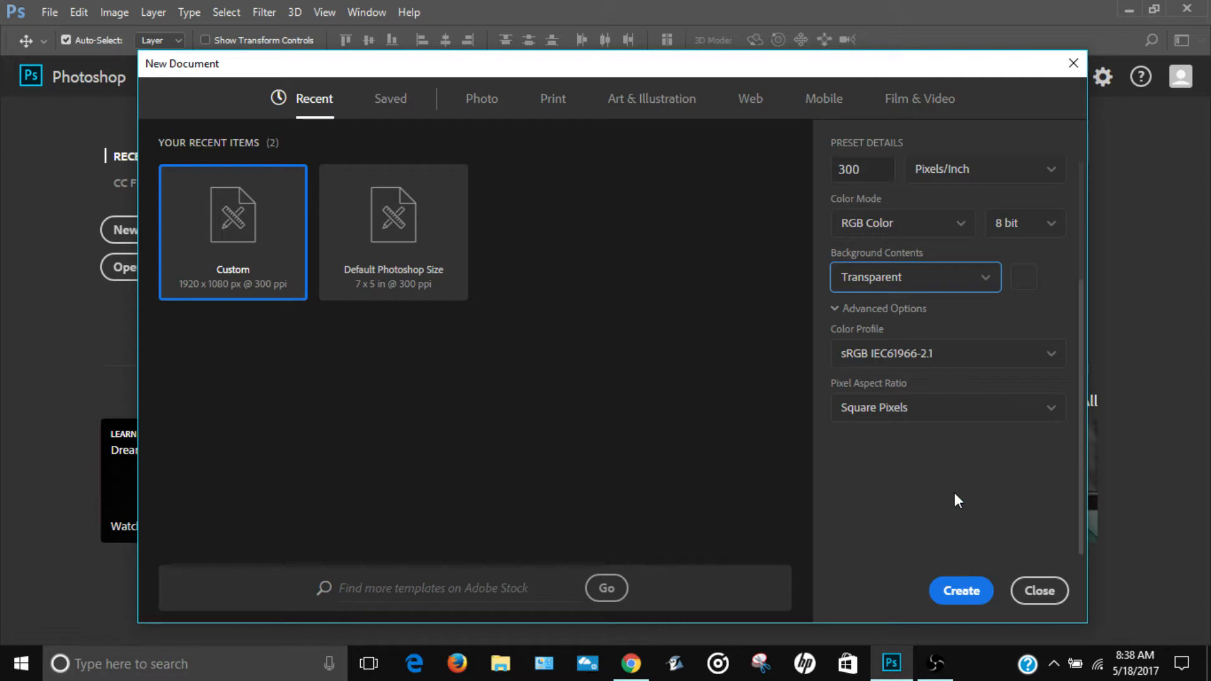
pyautogui.click(972, 602)
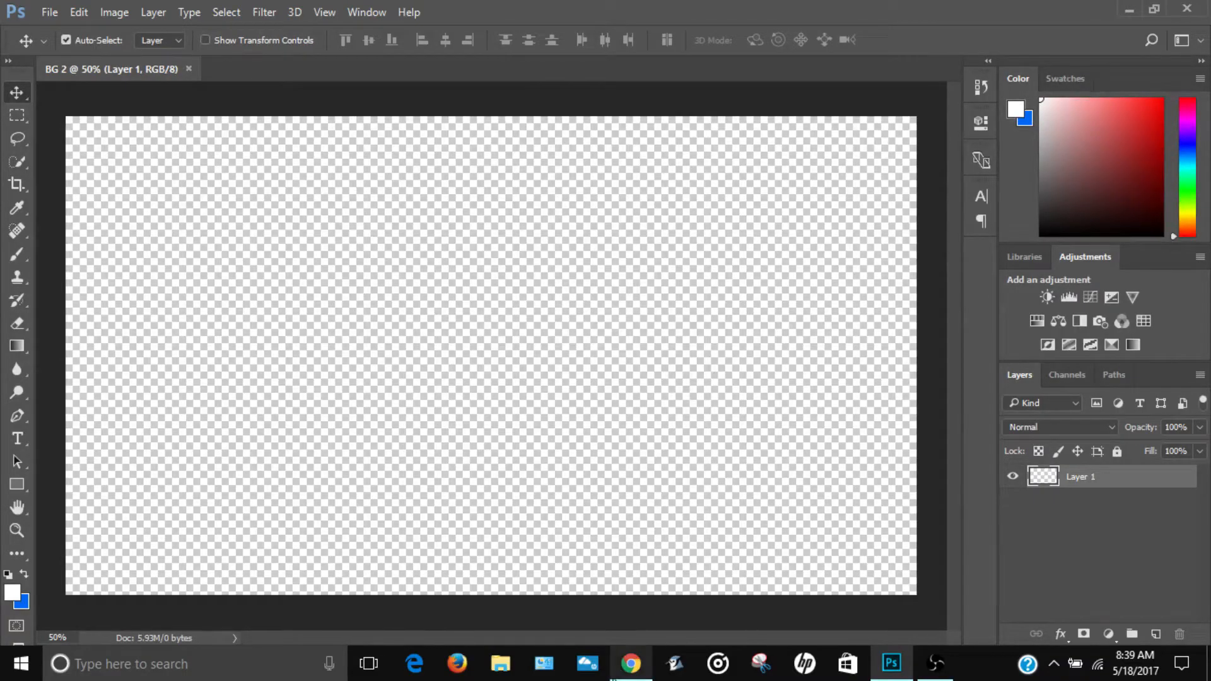
# Step: Switch to the Unsplash site in Chrome and search its photos for "tech"
pyautogui.click(630, 663)
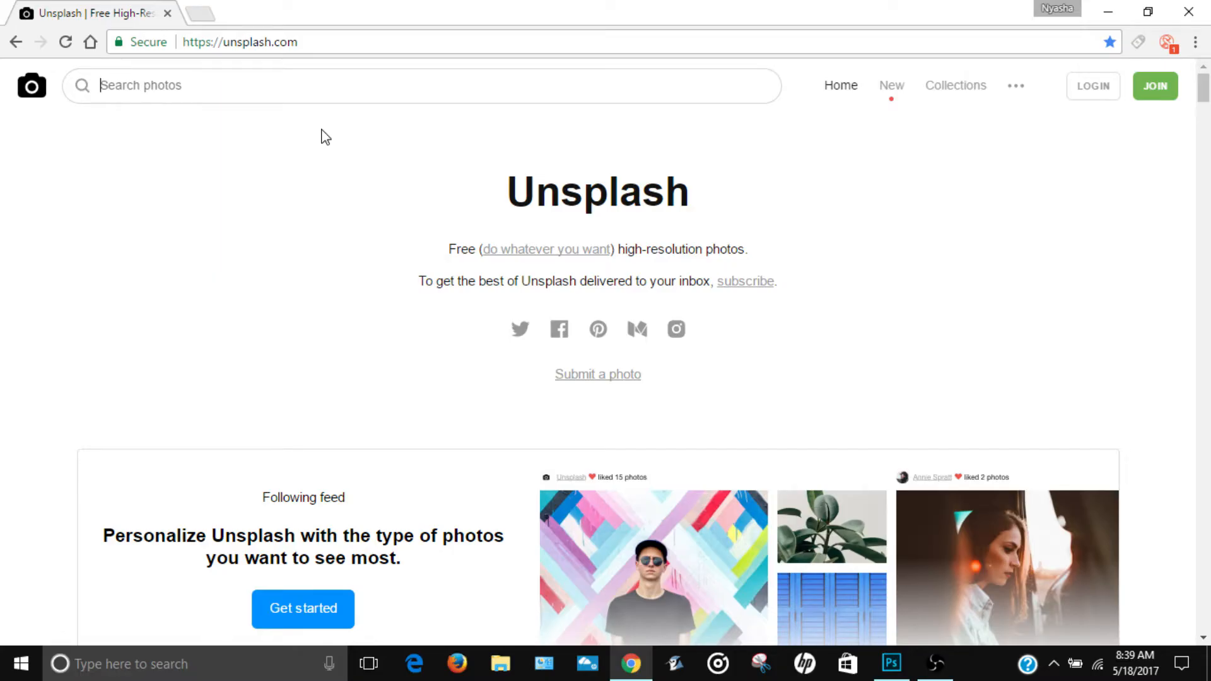
pyautogui.scroll(-5, 284, 229)
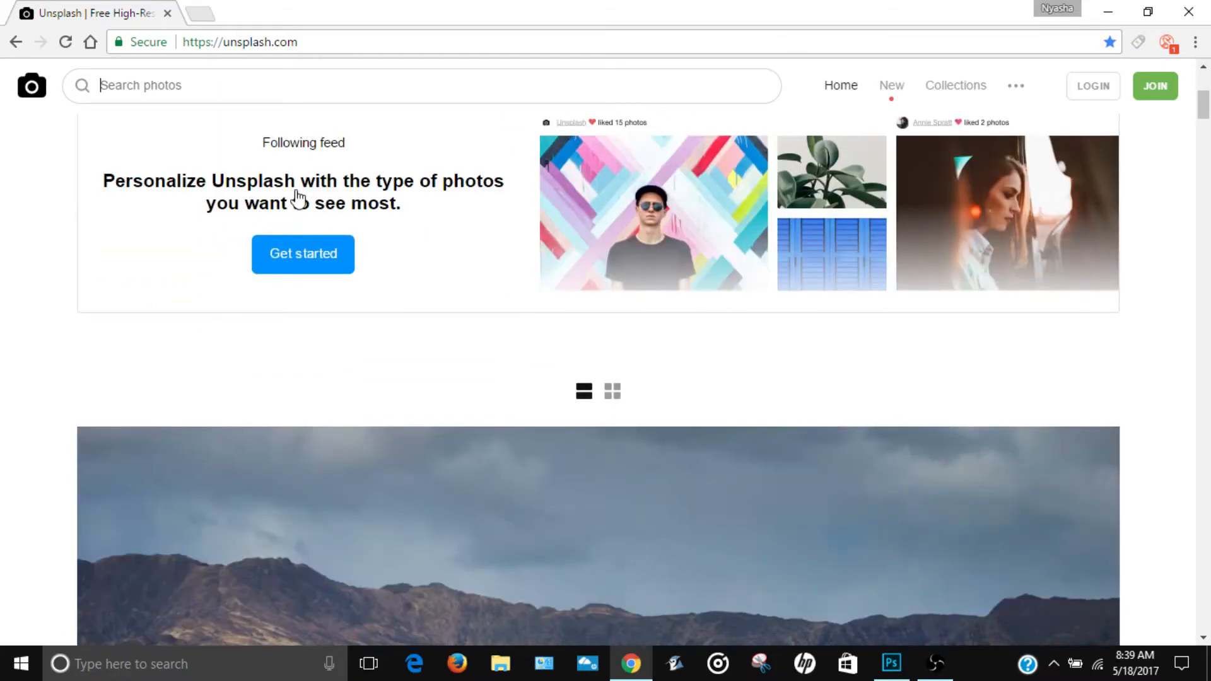
pyautogui.scroll(5, 299, 199)
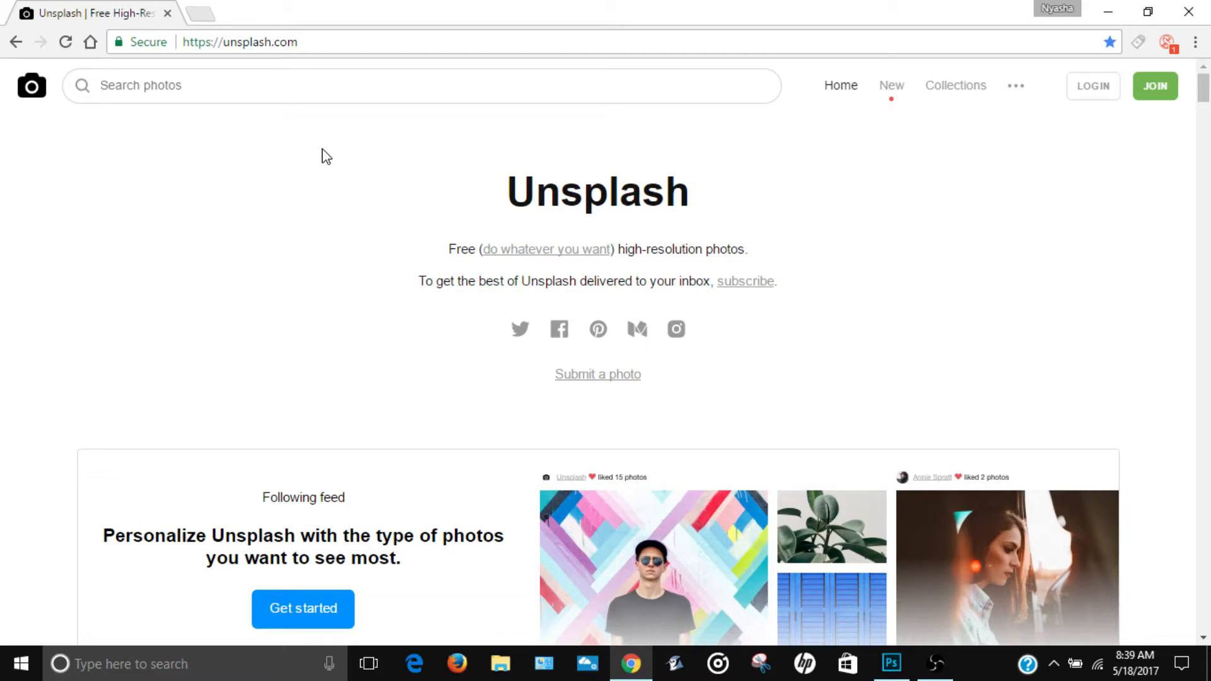
pyautogui.click(257, 90)
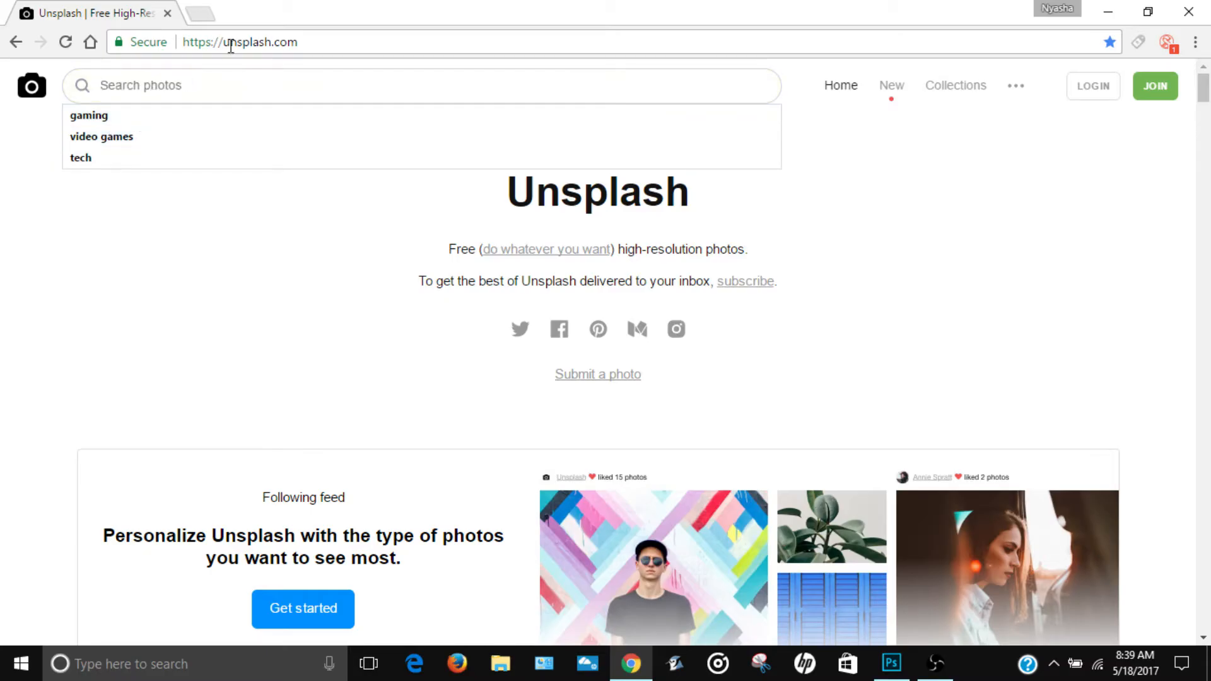
pyautogui.write('tech')
pyautogui.press('Return')
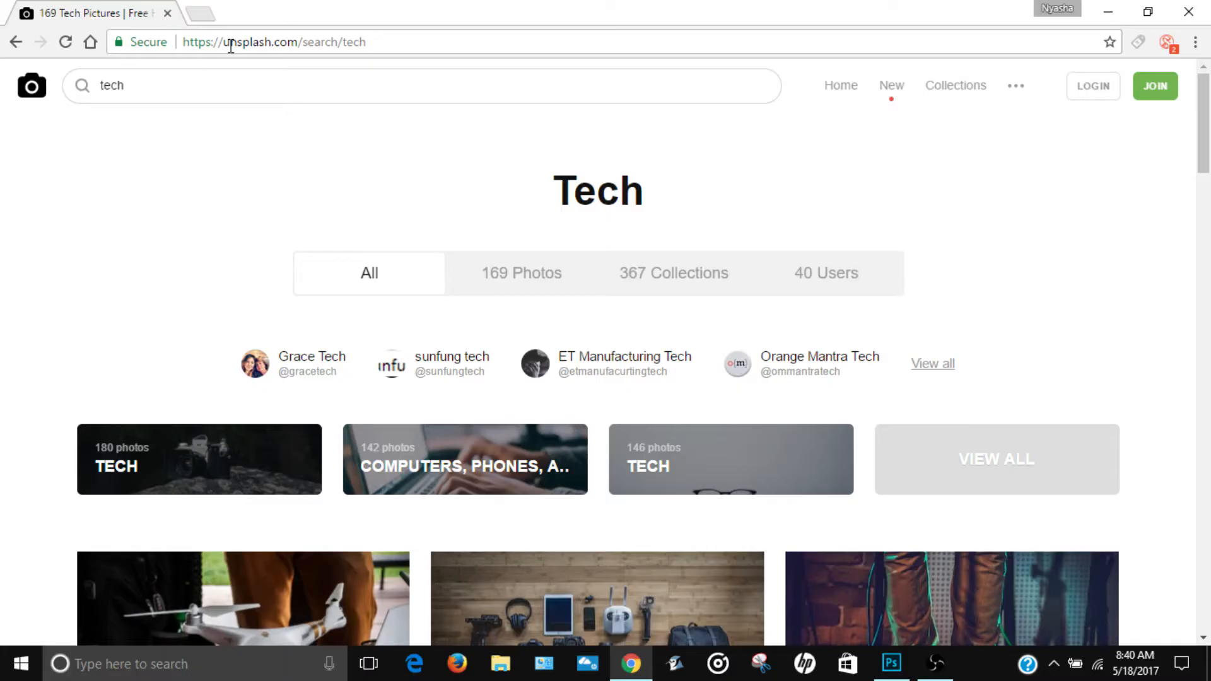
# Step: Find the photo of an open laptop showing code on a grey sofa and download it as a JPG to the Desktop
pyautogui.scroll(-5, 425, 214)
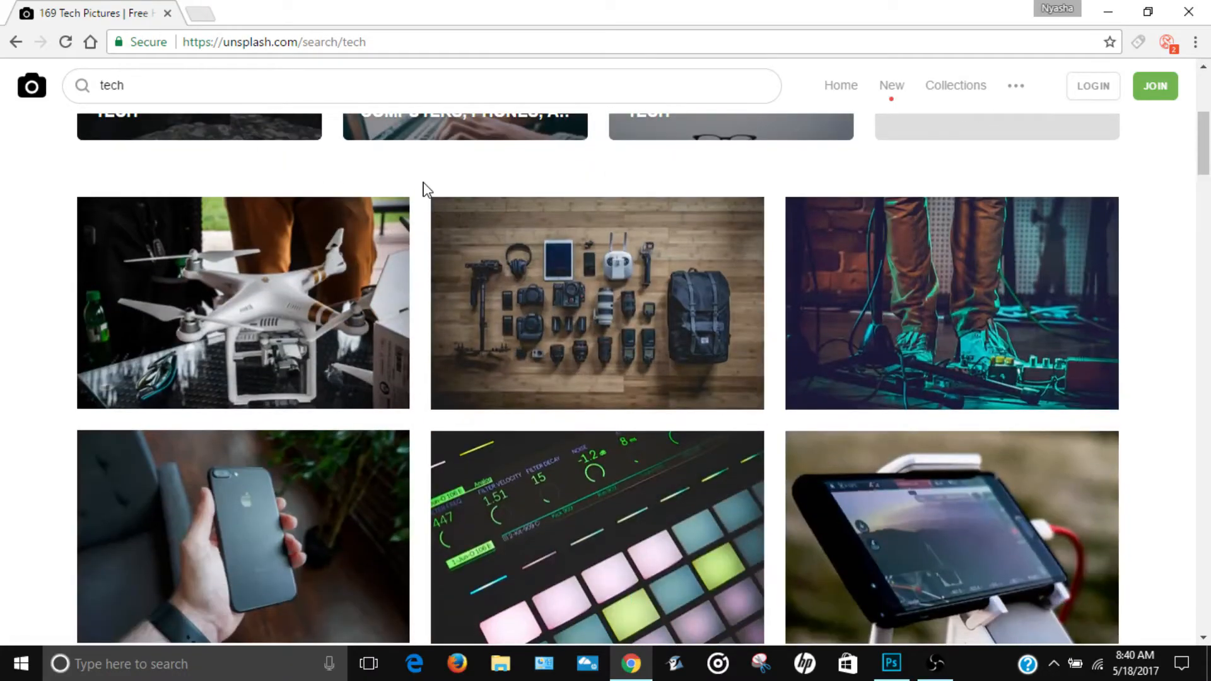
pyautogui.scroll(-1, 529, 227)
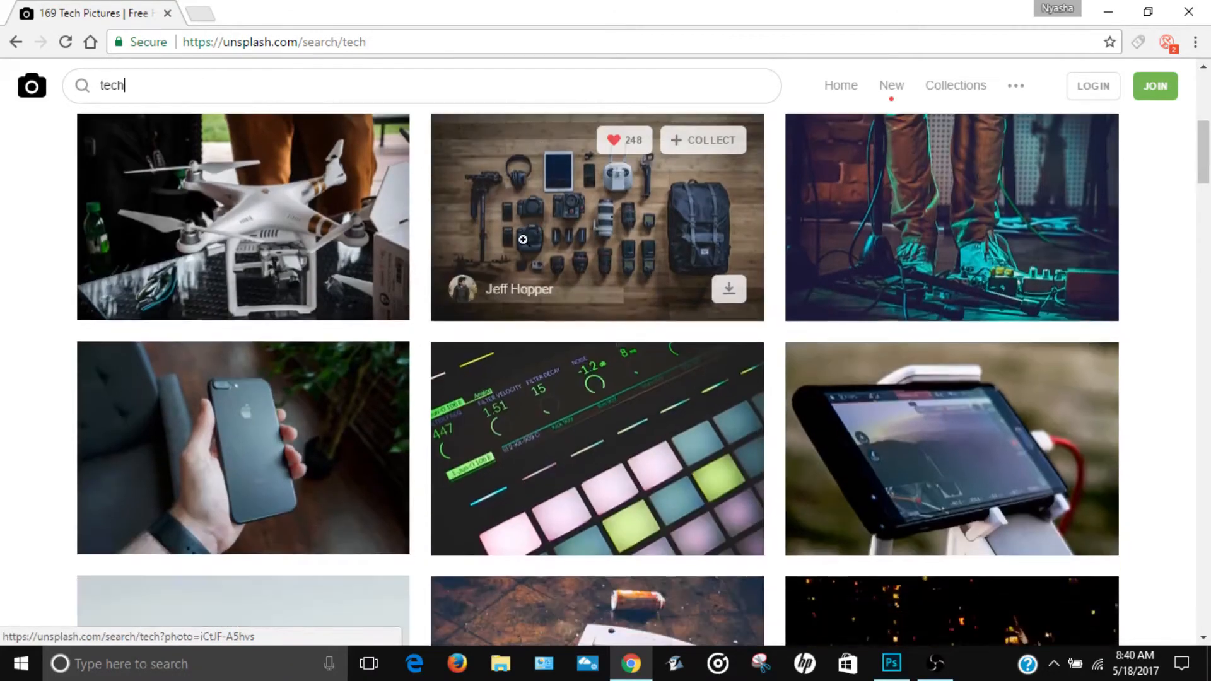
pyautogui.scroll(-1, 760, 433)
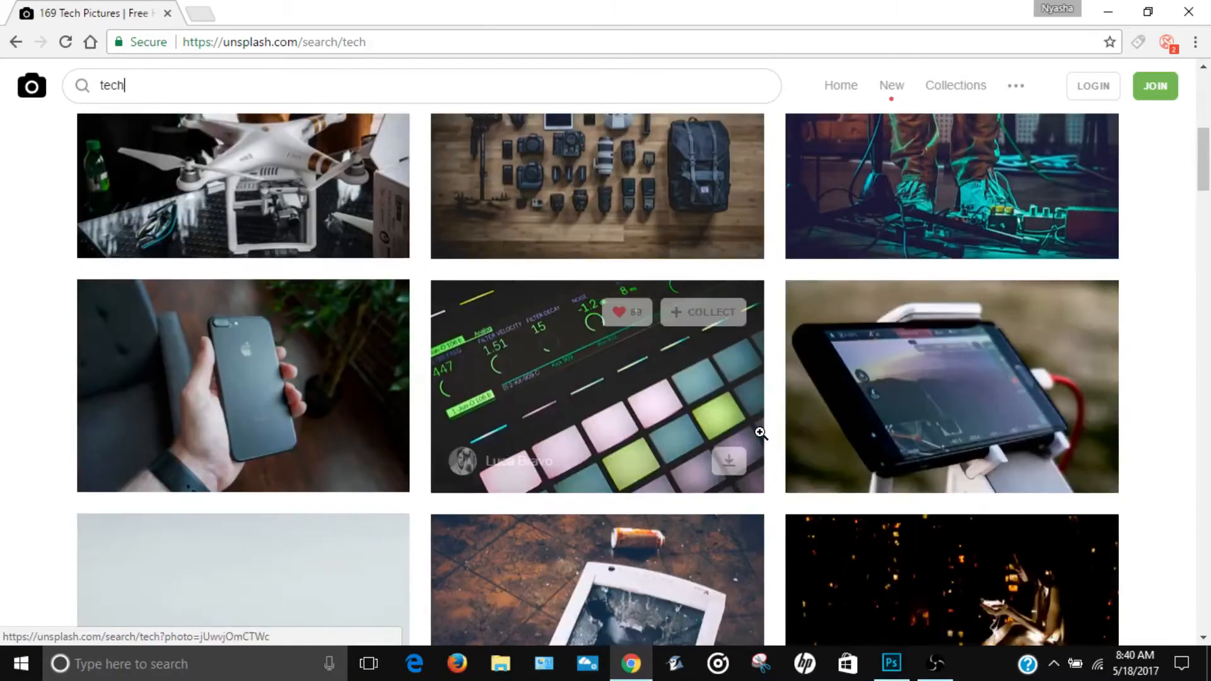
pyautogui.scroll(-3, 760, 432)
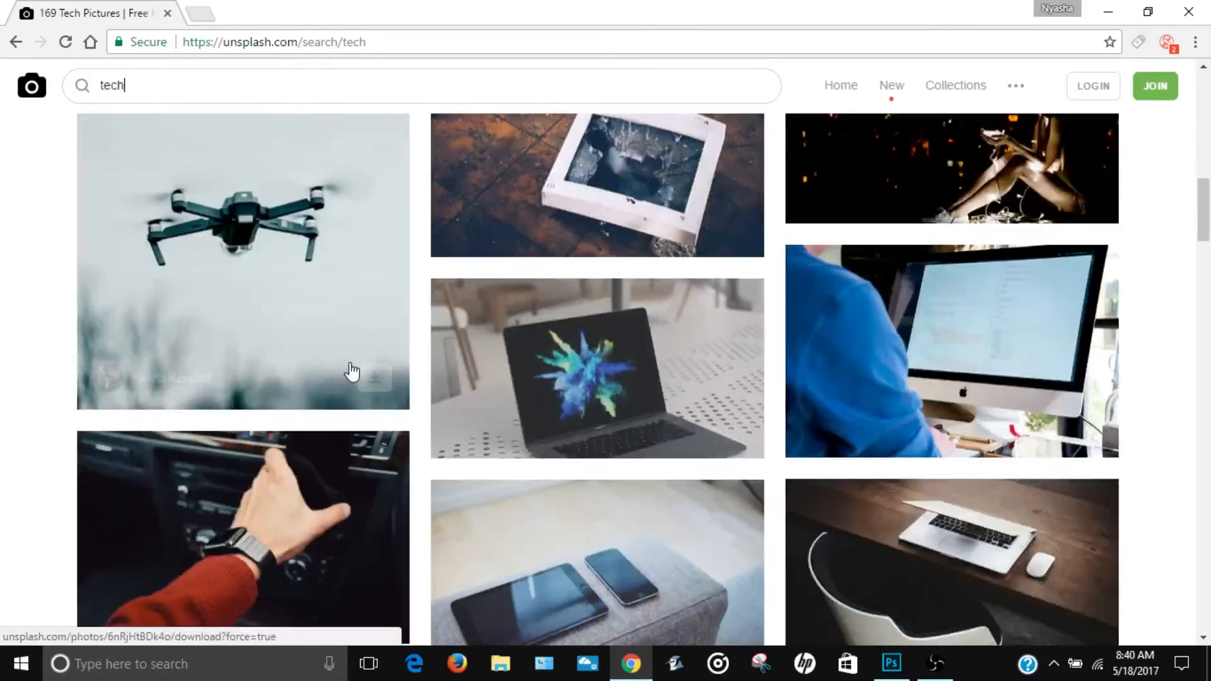
pyautogui.scroll(-3, 352, 372)
pyautogui.scroll(-5, 597, 354)
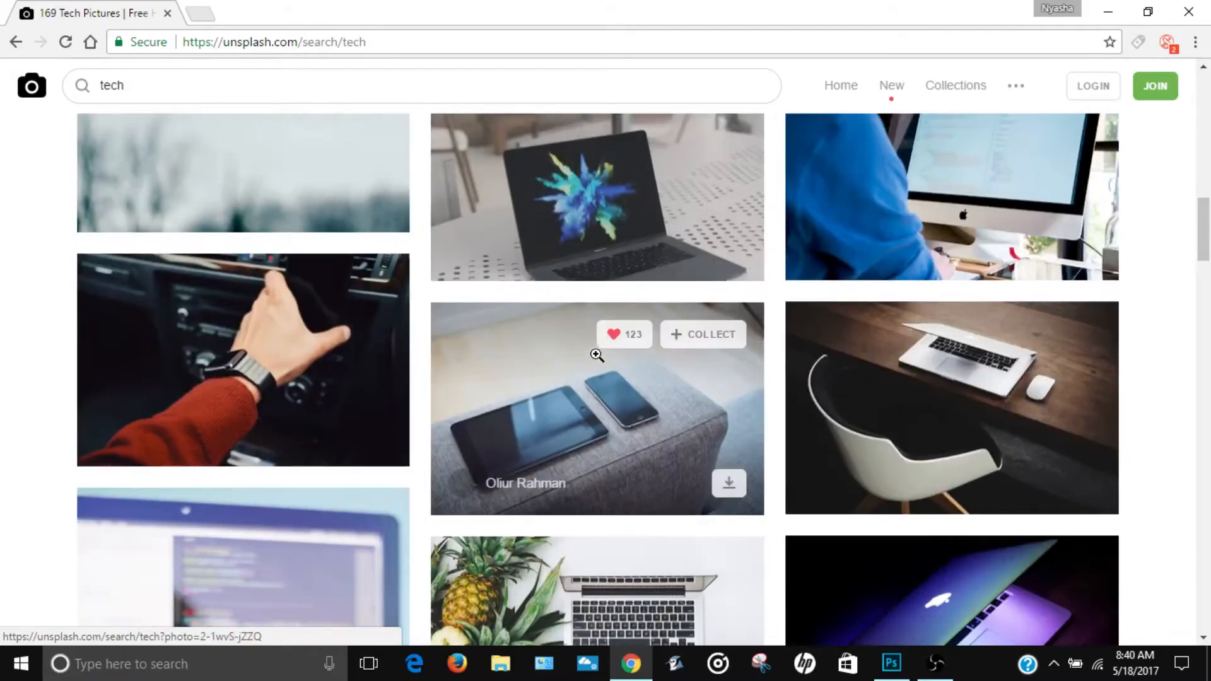
pyautogui.scroll(-1, 597, 354)
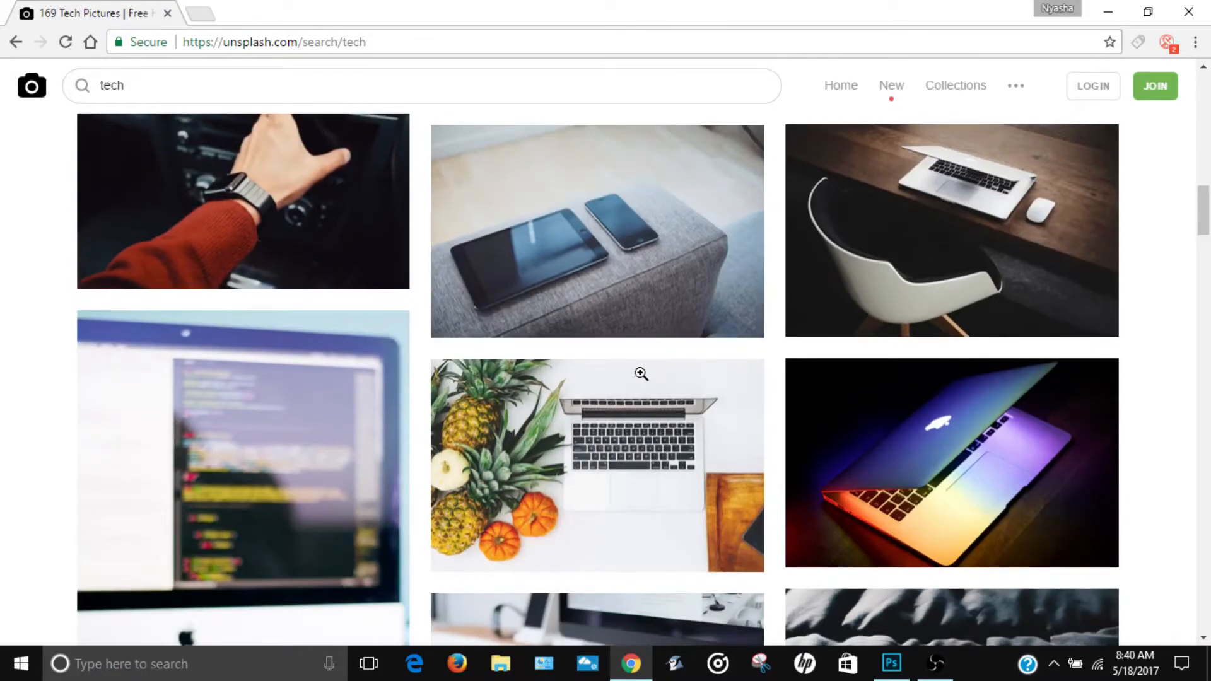
pyautogui.scroll(-1, 640, 373)
pyautogui.scroll(-10, 953, 419)
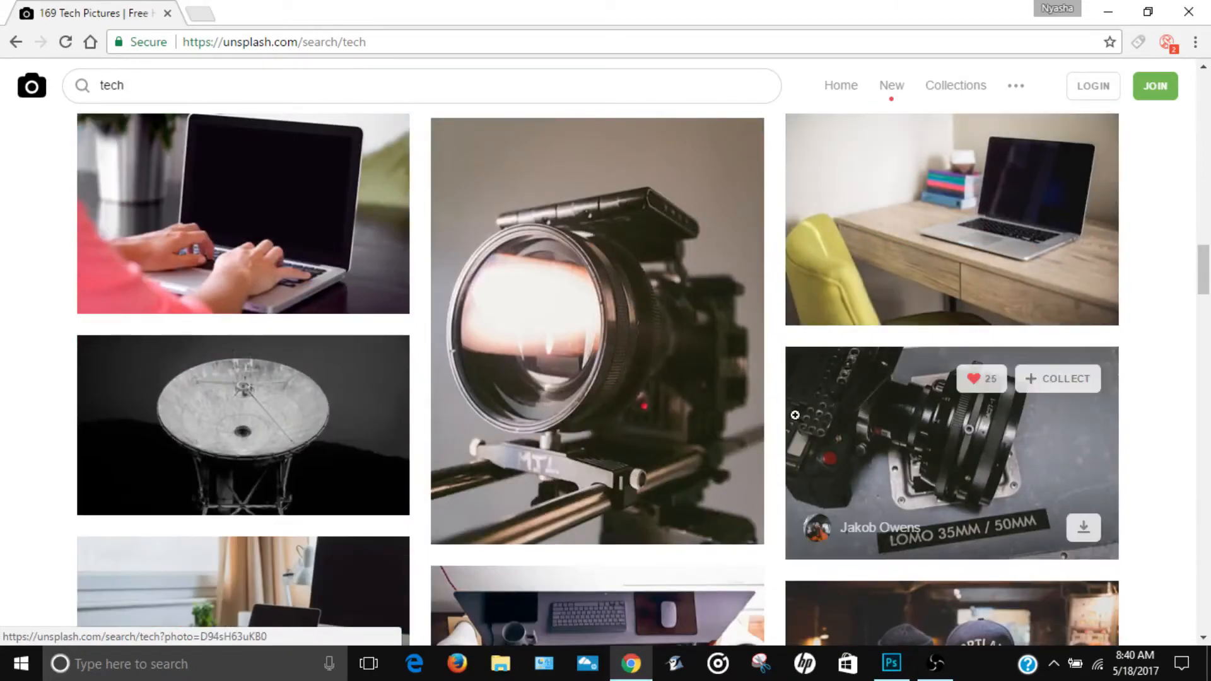
pyautogui.scroll(-10, 1197, 237)
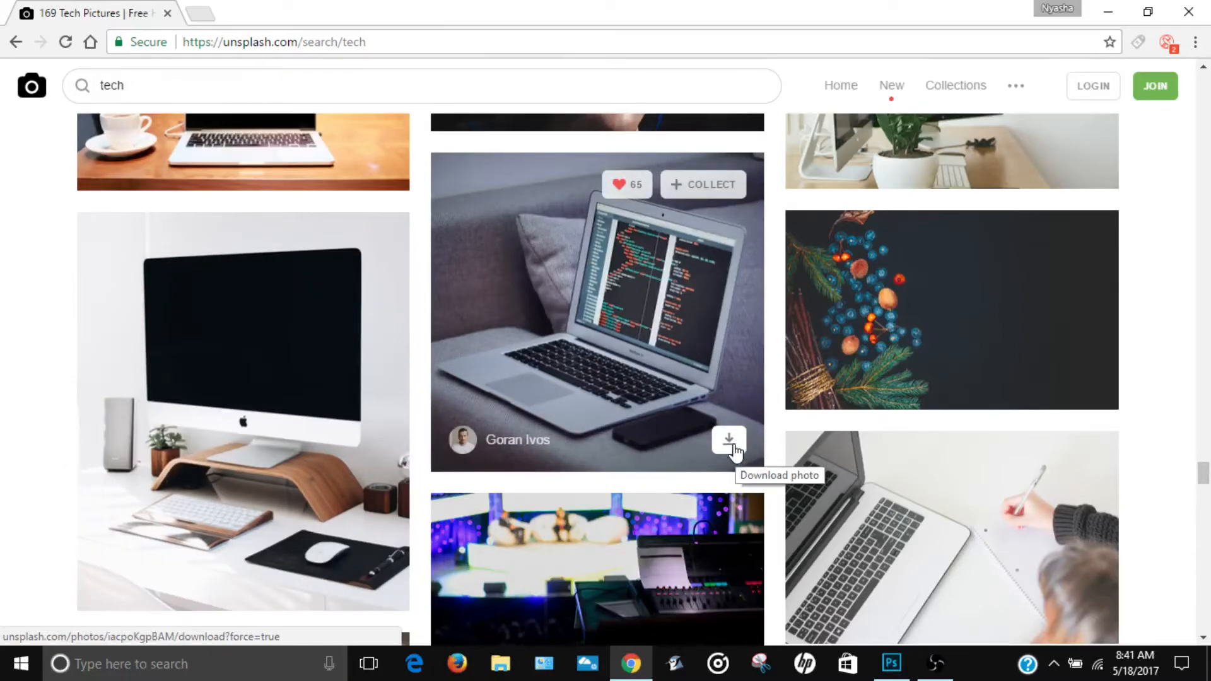
pyautogui.click(730, 439)
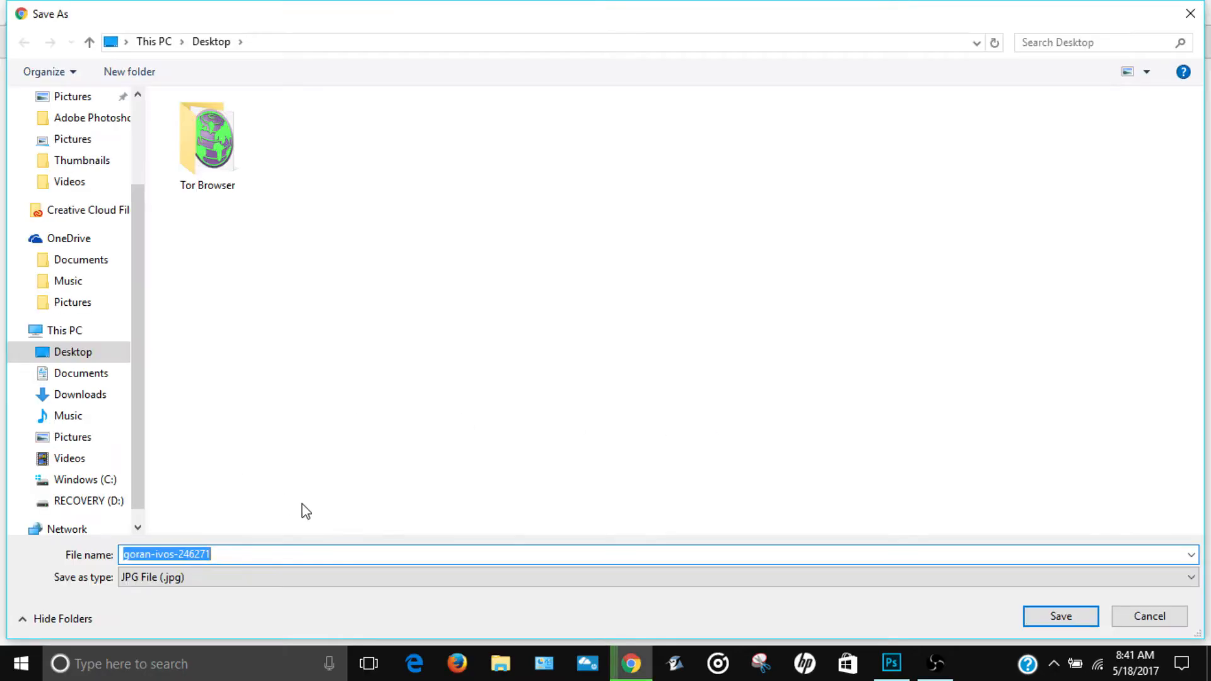
pyautogui.click(1070, 617)
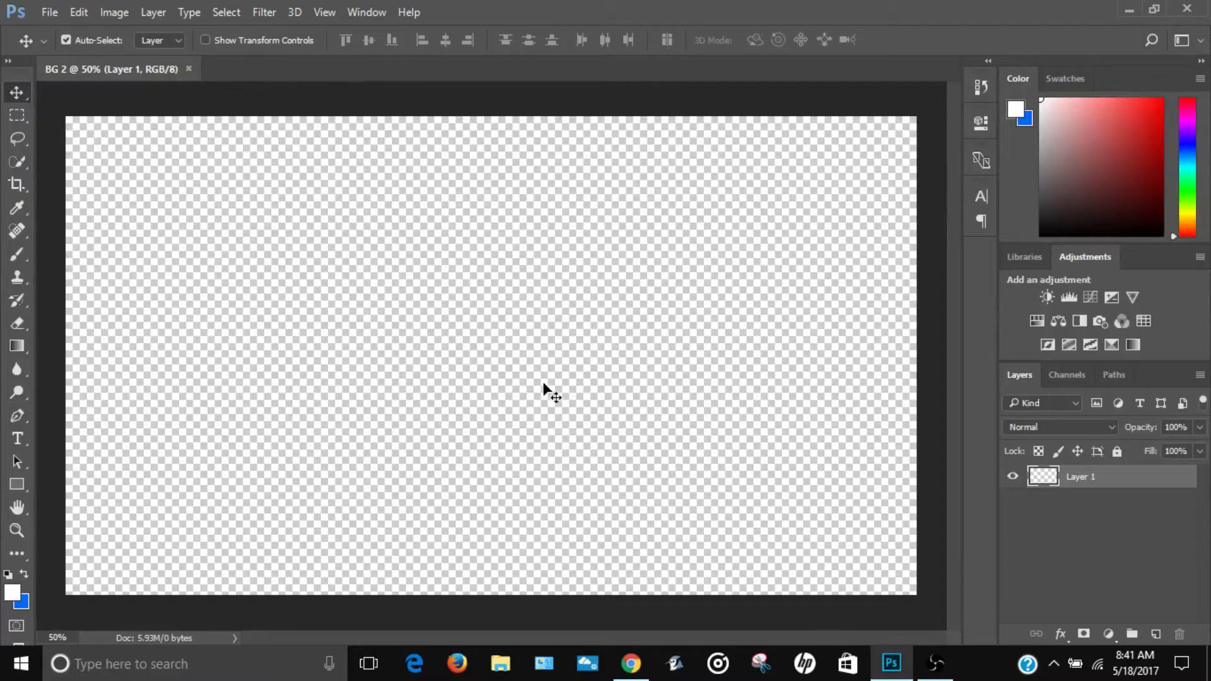
# Step: Back in Photoshop, place the downloaded laptop photo from the Desktop into BG 2 as an embedded image
pyautogui.click(53, 16)
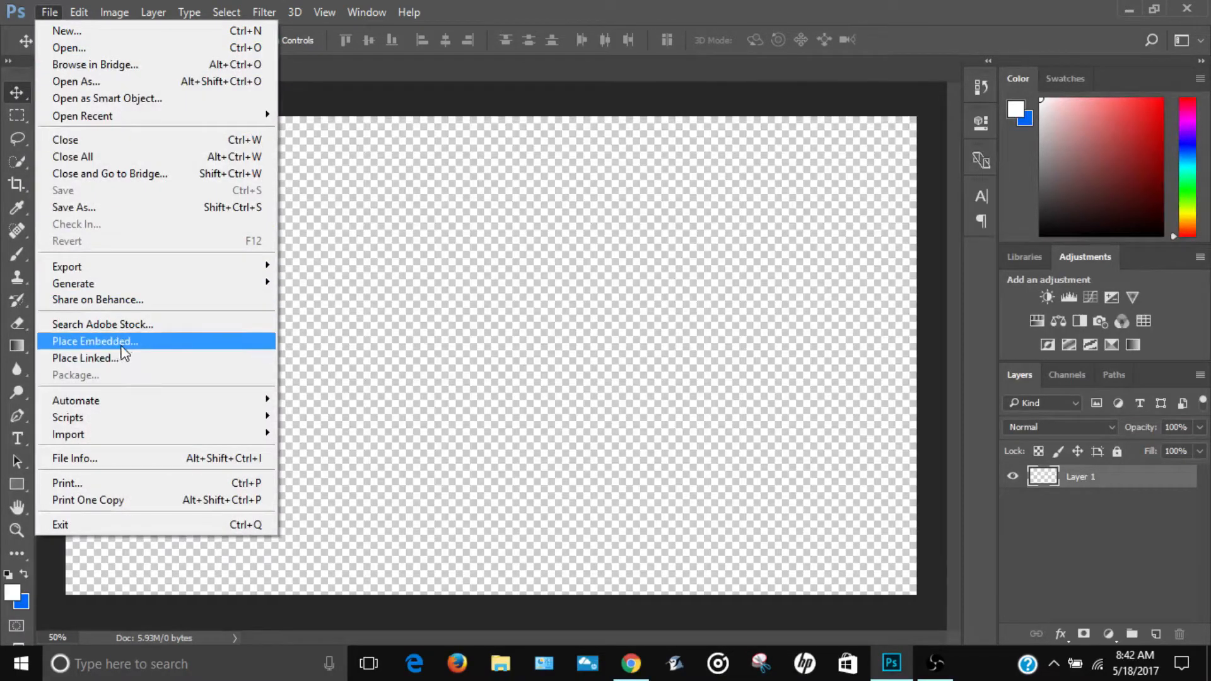
pyautogui.click(101, 346)
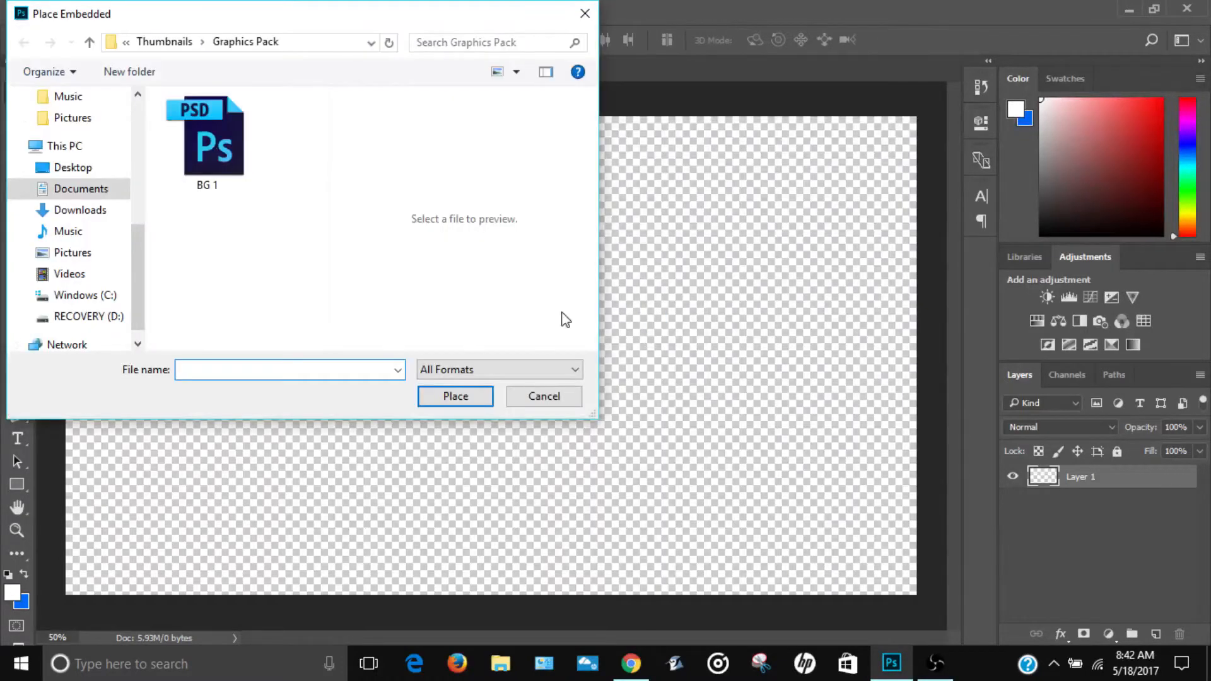
pyautogui.click(73, 167)
pyautogui.scroll(-3, 278, 222)
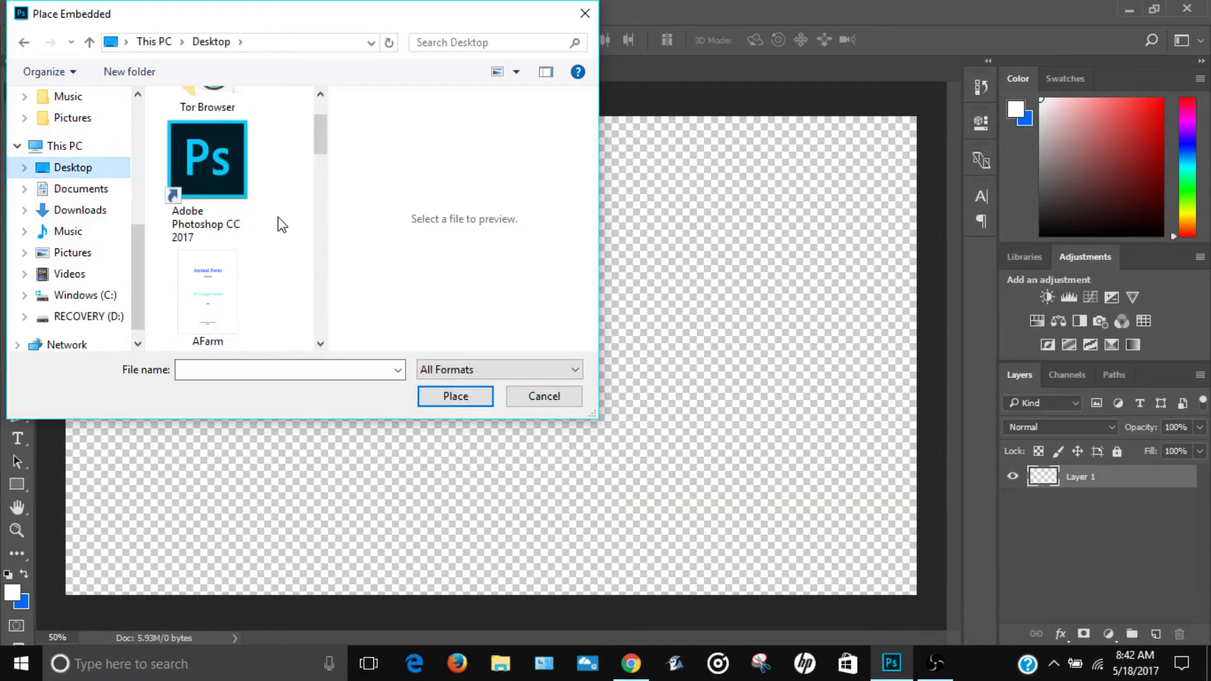
pyautogui.scroll(-3, 281, 224)
pyautogui.scroll(-3, 279, 225)
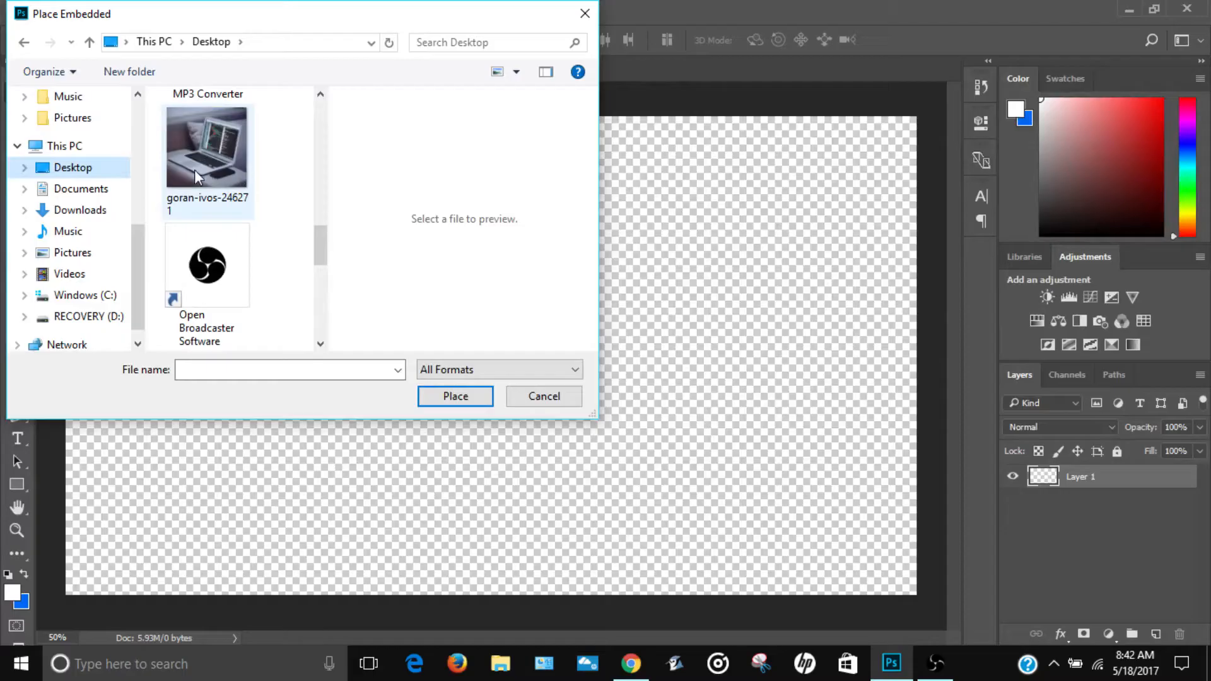
pyautogui.click(184, 162)
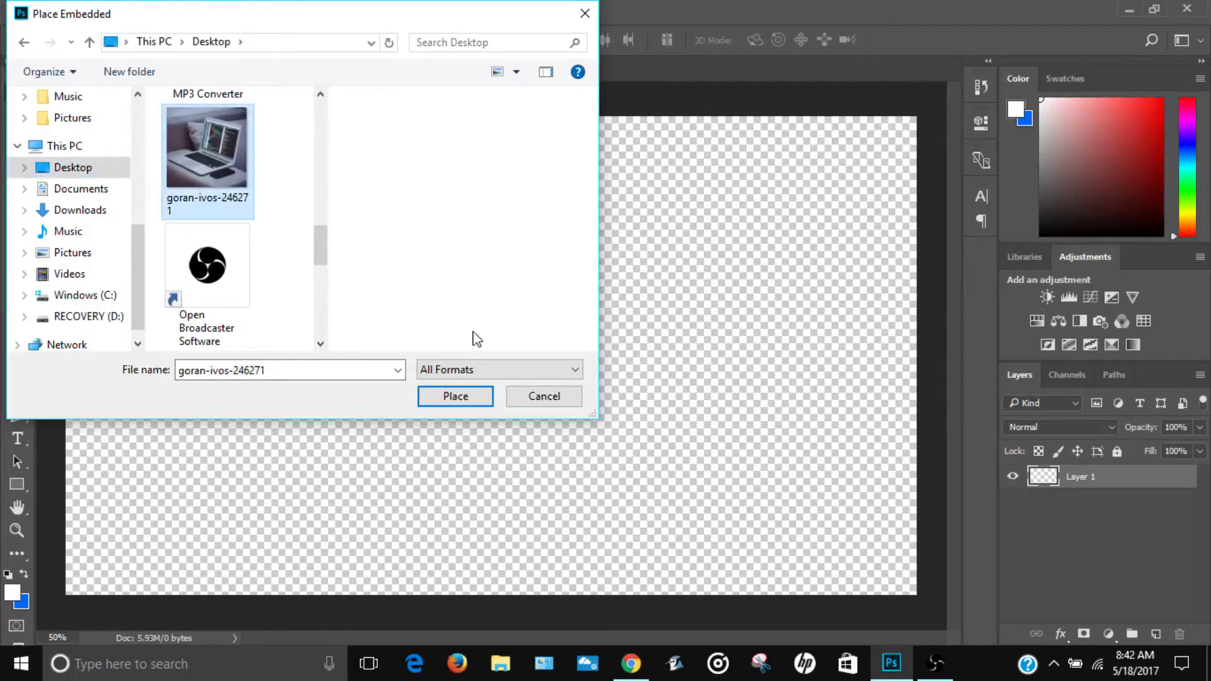
pyautogui.click(473, 402)
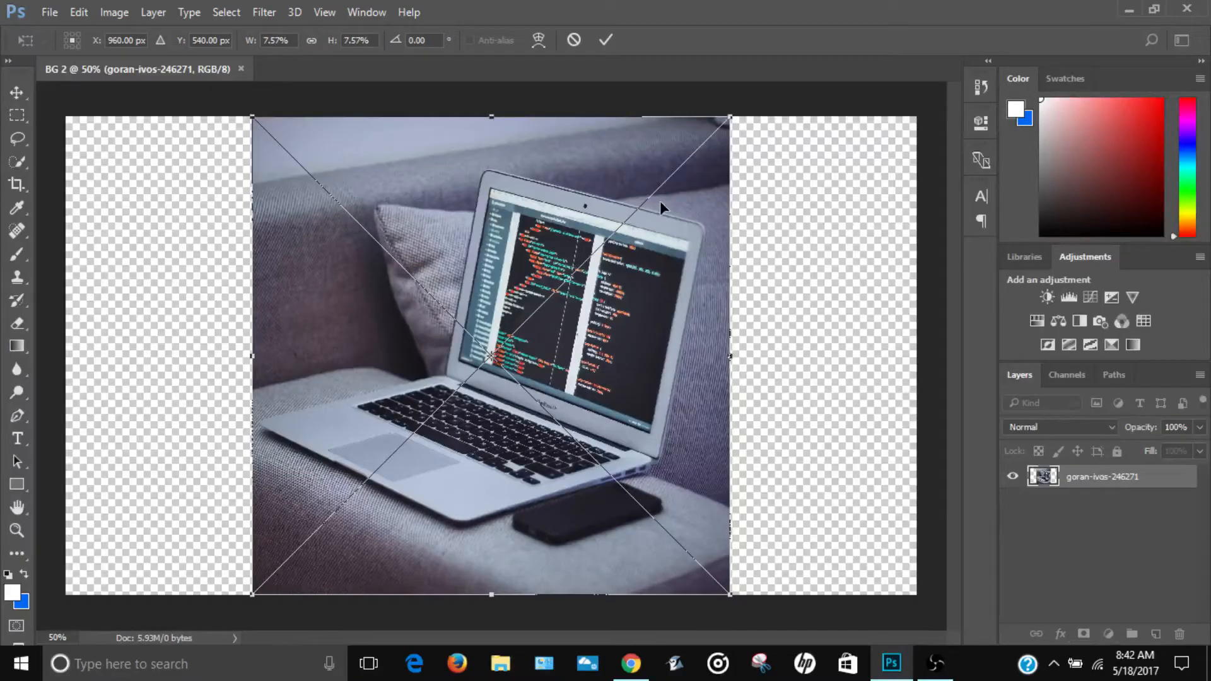
pyautogui.click(605, 39)
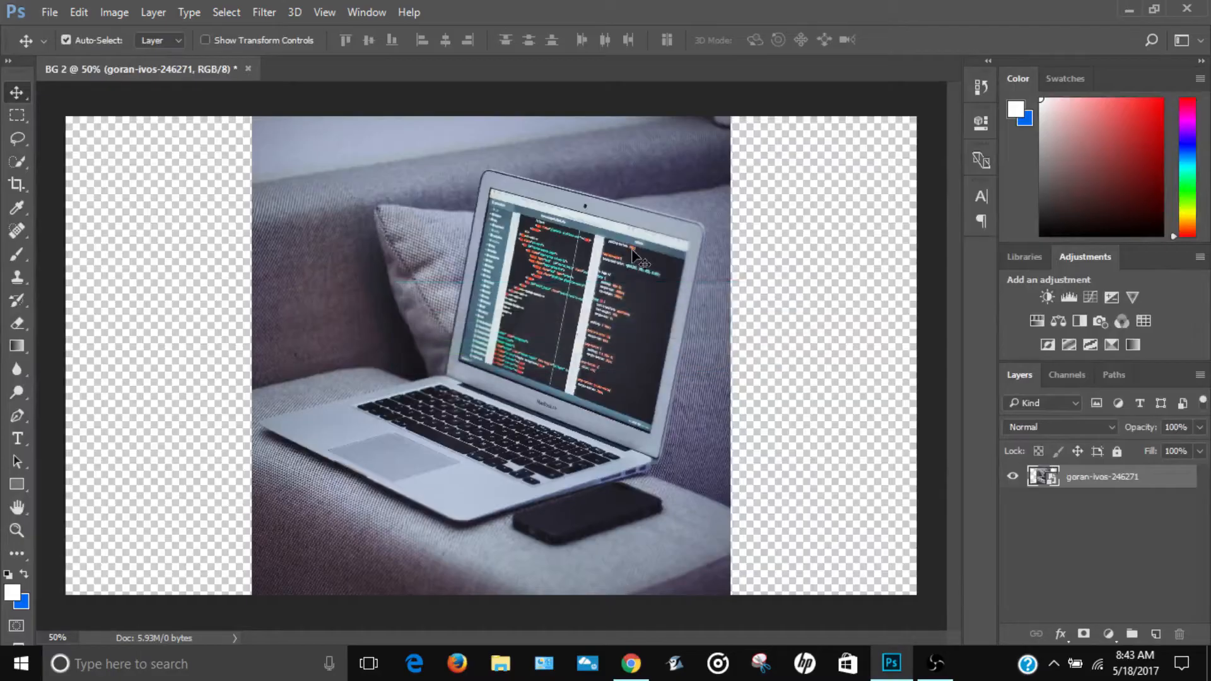
# Step: Scale the laptop photo up proportionally to about 10.83% and move its upper-left corner near that corner of the canvas
pyautogui.hotkey('ctrl', 't')
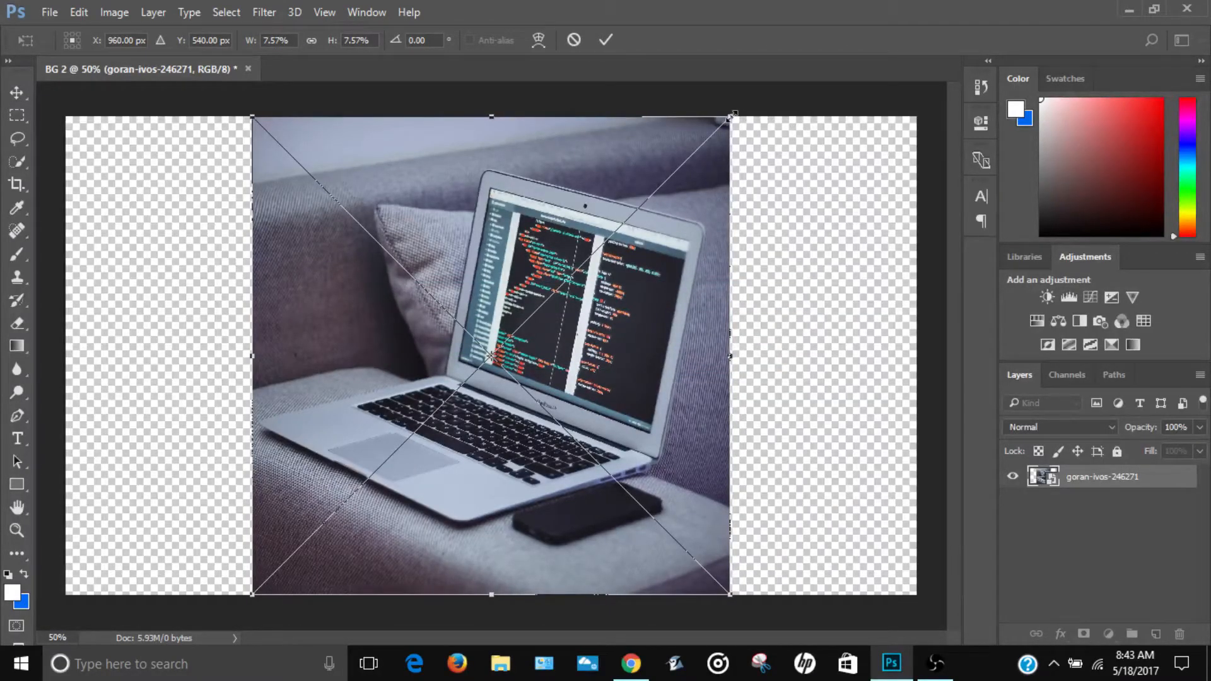
pyautogui.moveTo(734, 113); pyautogui.dragTo(1015, 49)
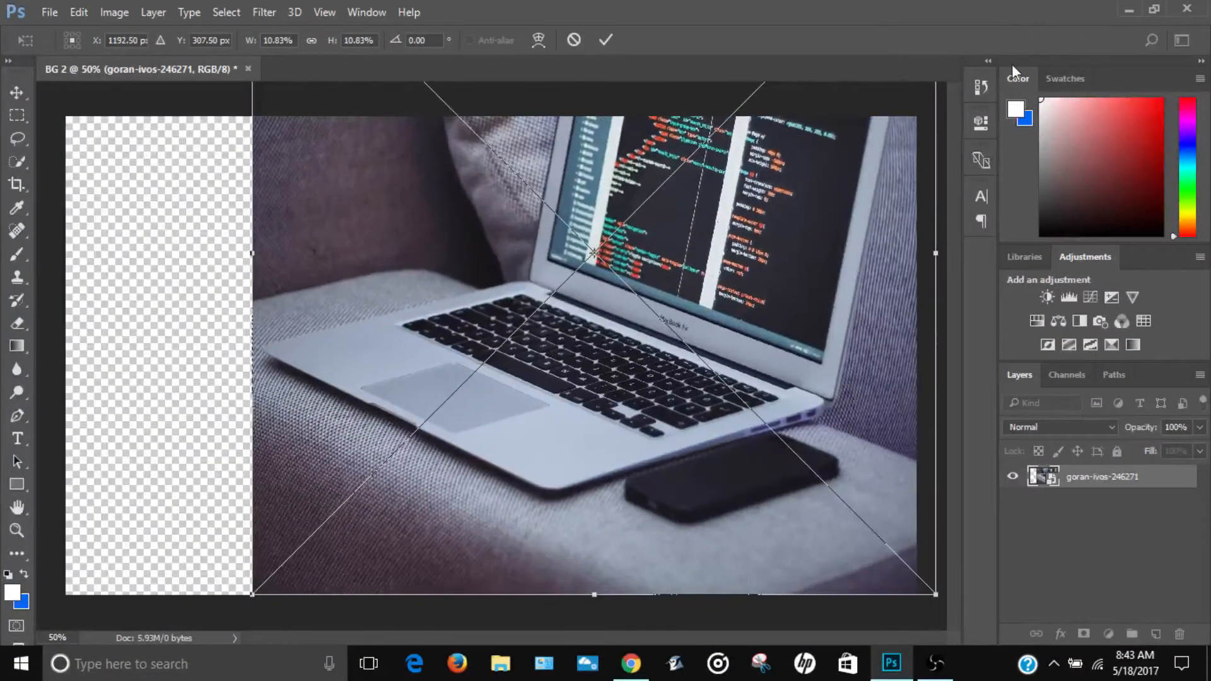
pyautogui.click(605, 39)
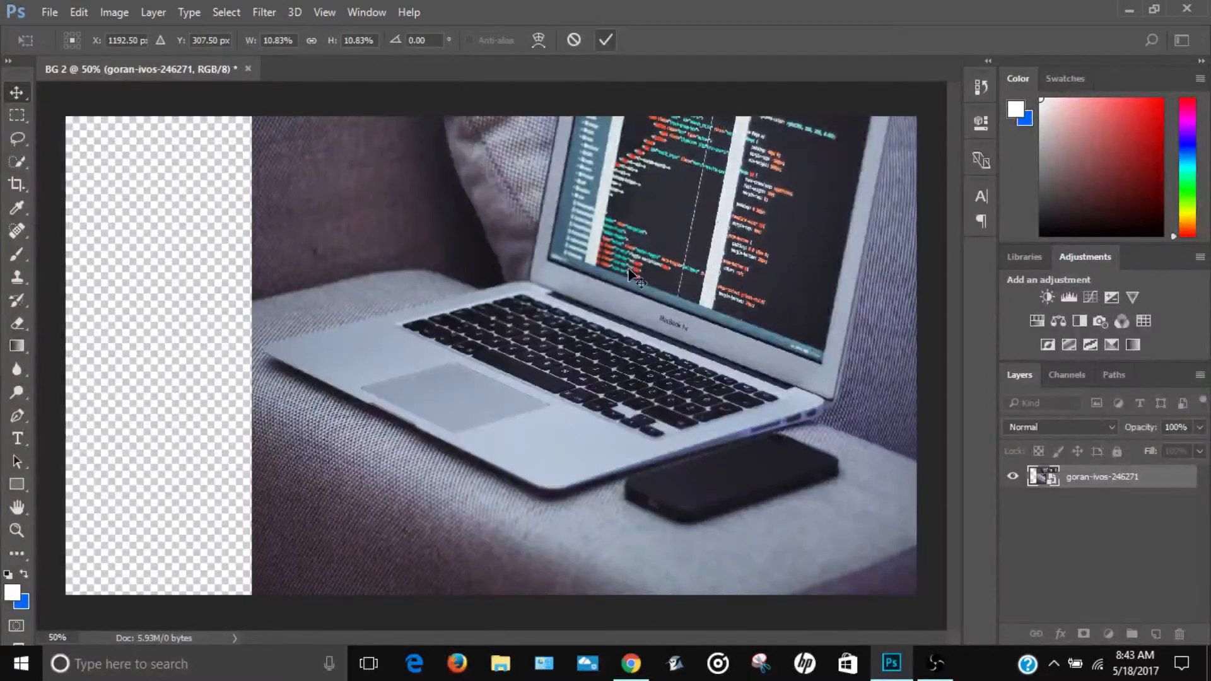
pyautogui.moveTo(612, 288); pyautogui.dragTo(439, 316)
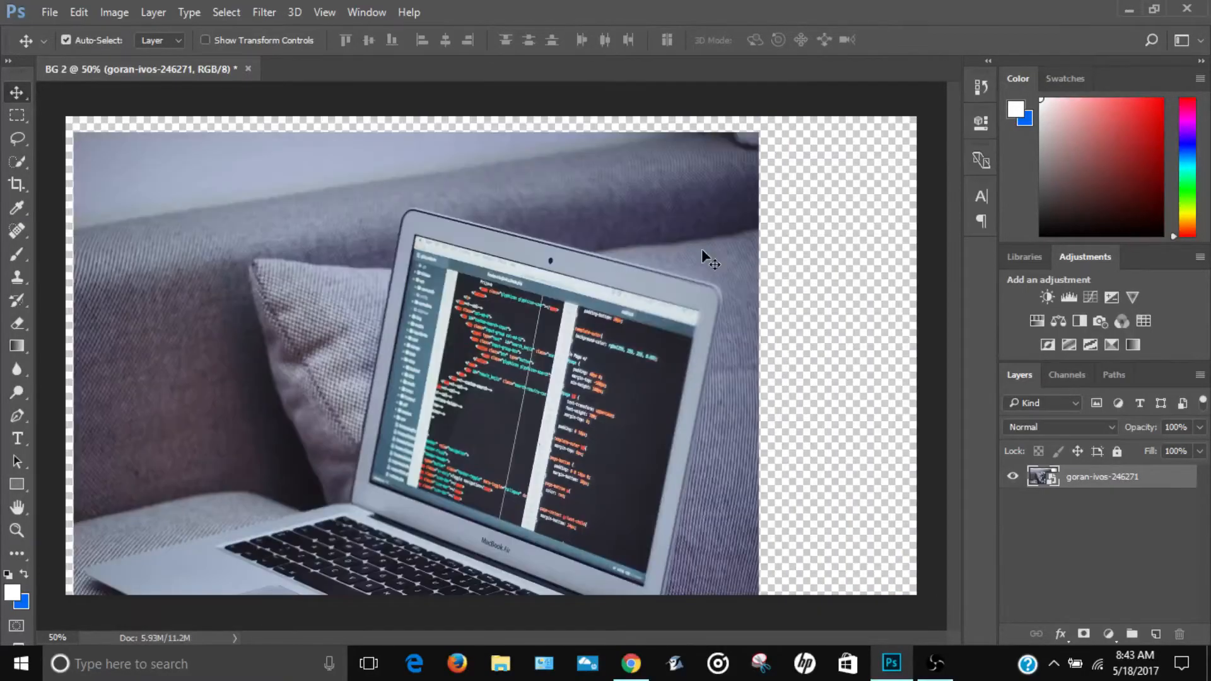
# Step: Stretch the laptop photo to about 14.91% width and 12.36% height and move it to cover the entire canvas
pyautogui.press('ctrl')
pyautogui.hotkey('ctrl', 't')
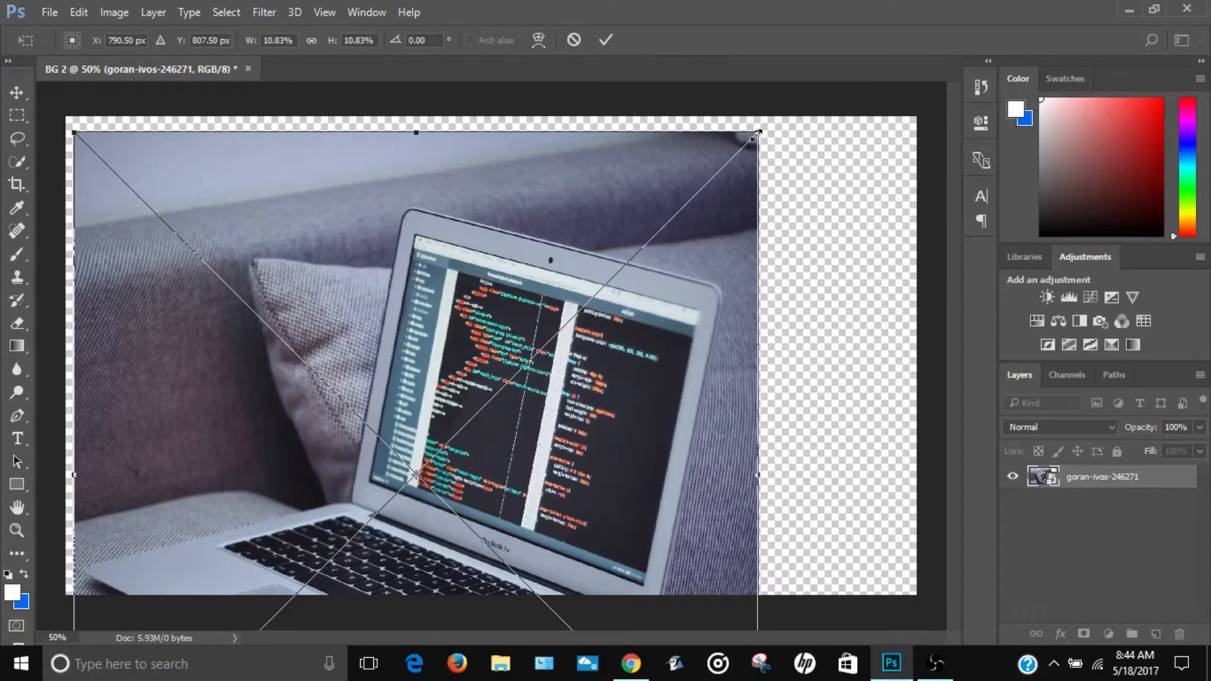
pyautogui.moveTo(757, 134); pyautogui.dragTo(846, 99)
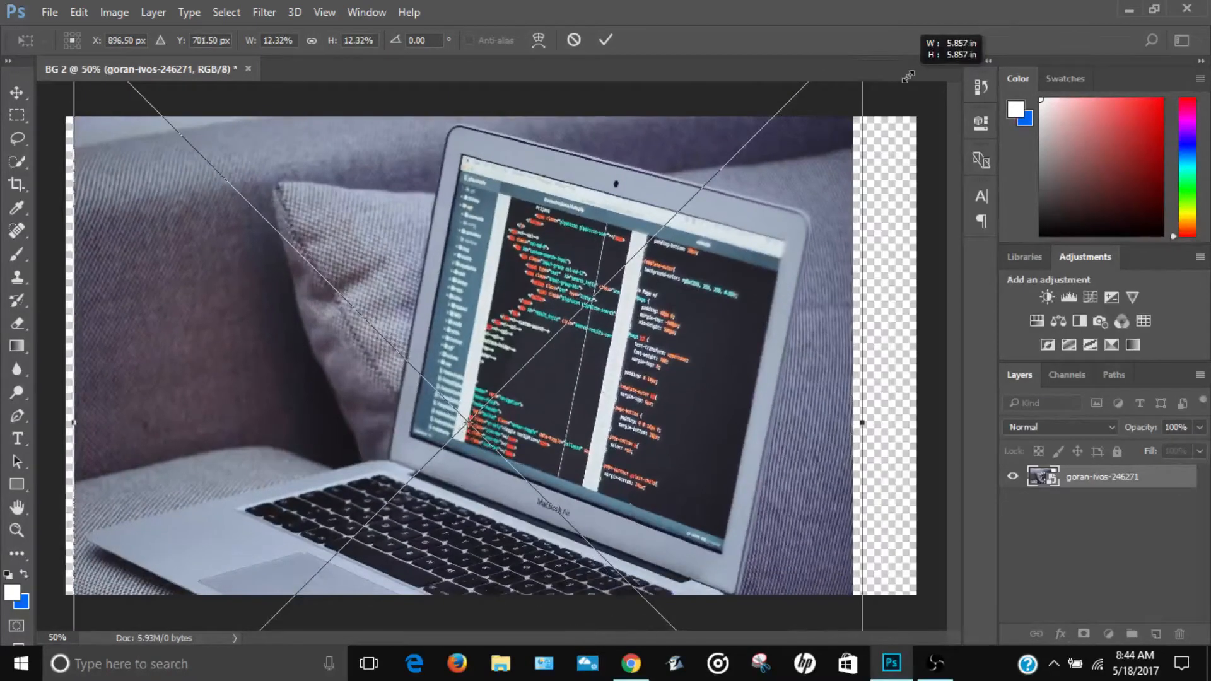
pyautogui.moveTo(907, 77); pyautogui.dragTo(873, 233)
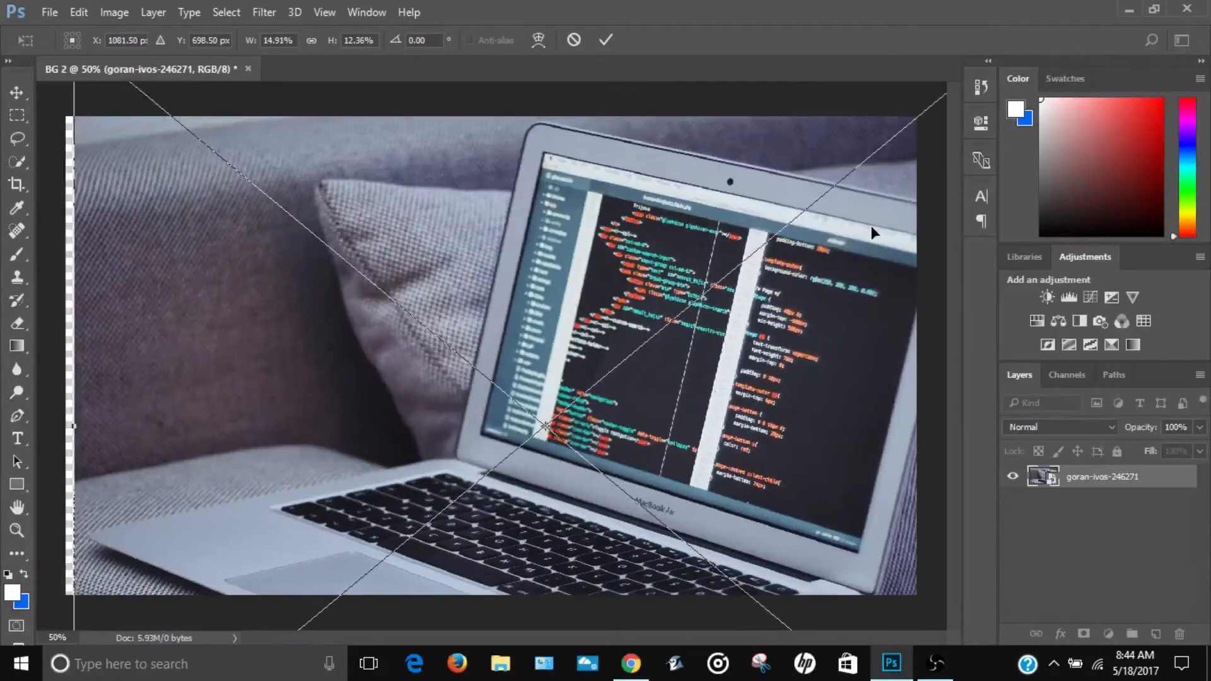
pyautogui.click(607, 41)
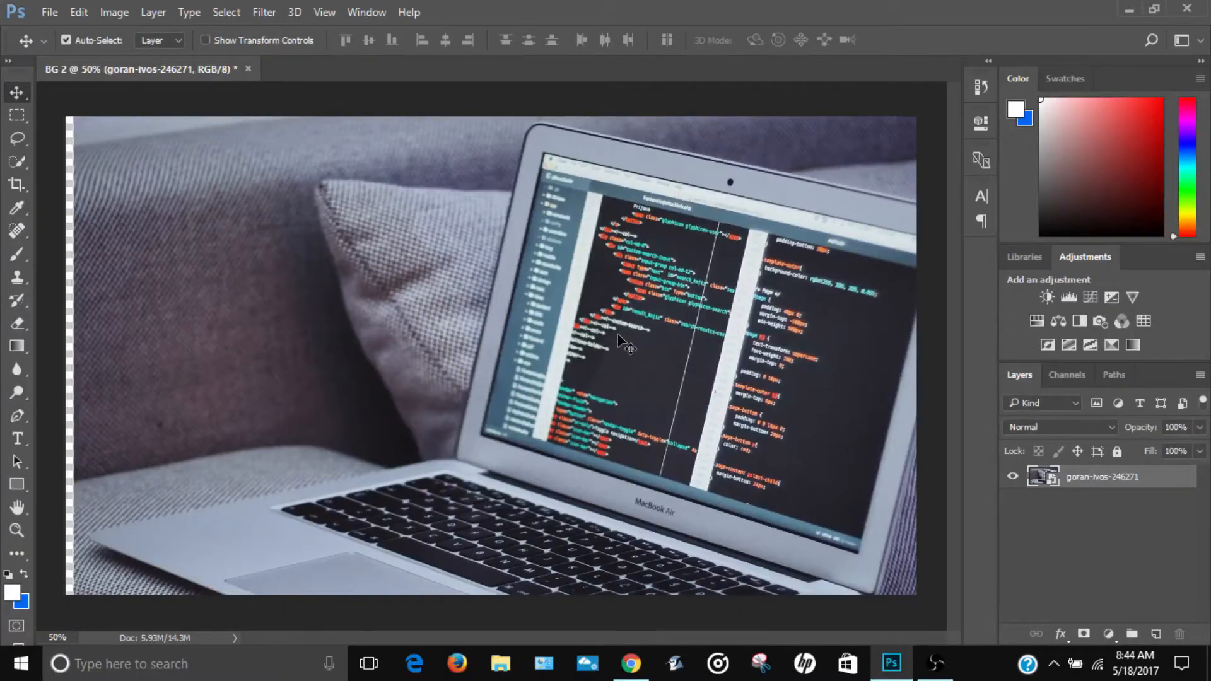
pyautogui.moveTo(618, 334); pyautogui.dragTo(565, 324)
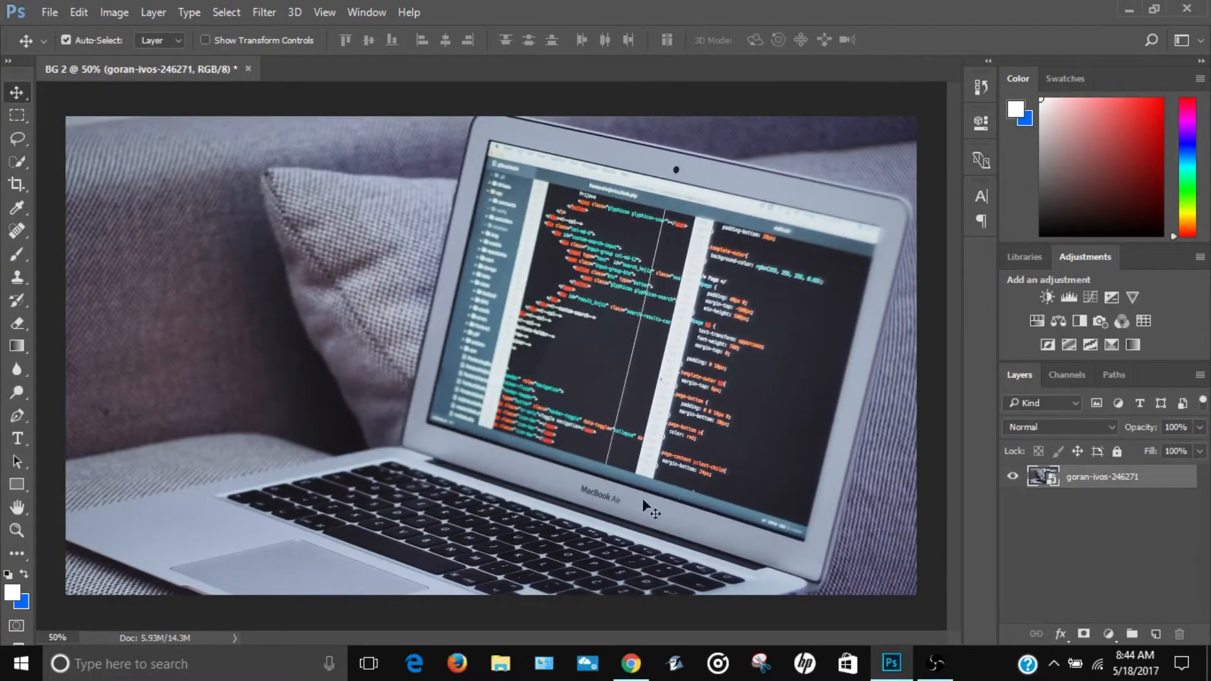
# Step: Rename the laptop photo's layer to Background and rasterize it
pyautogui.doubleClick(1117, 477)
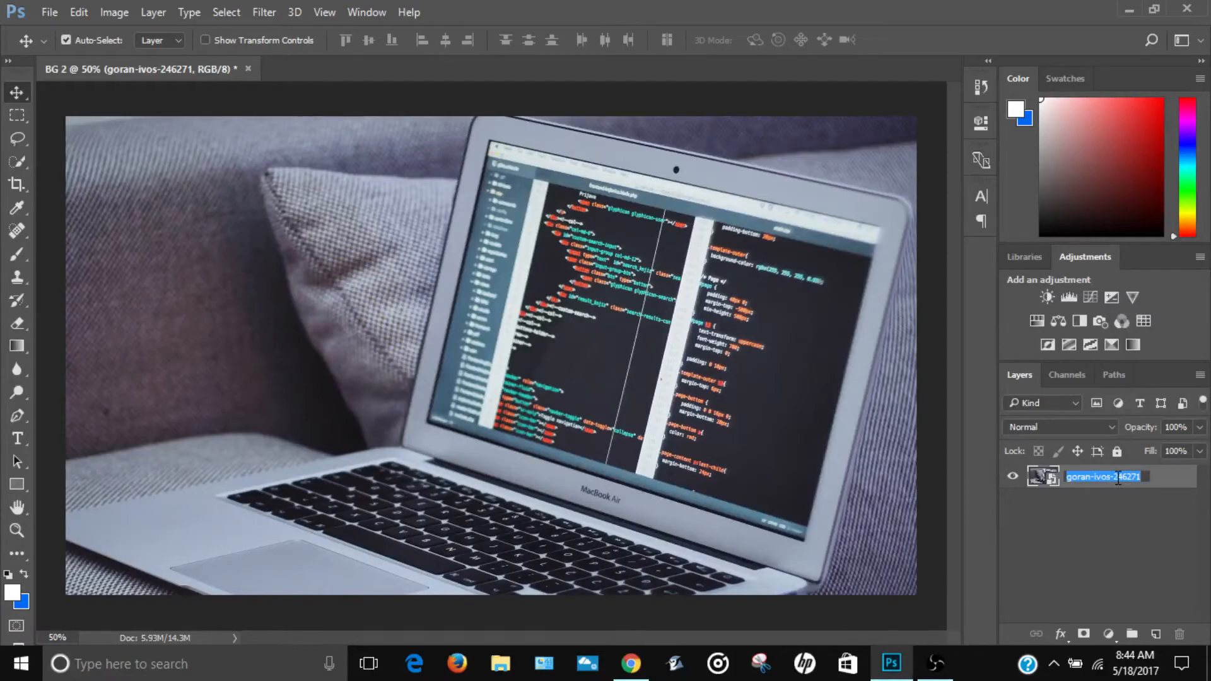
pyautogui.write('Back')
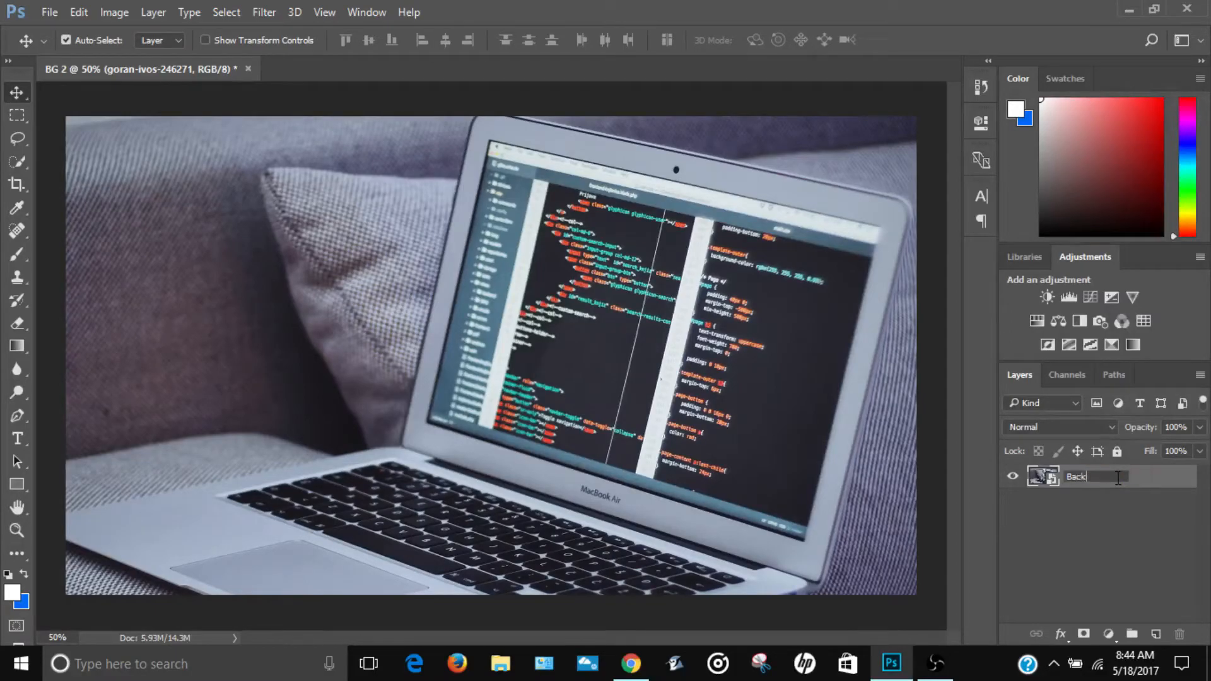
pyautogui.write('ground')
pyautogui.press('Return')
pyautogui.rightClick(1089, 479)
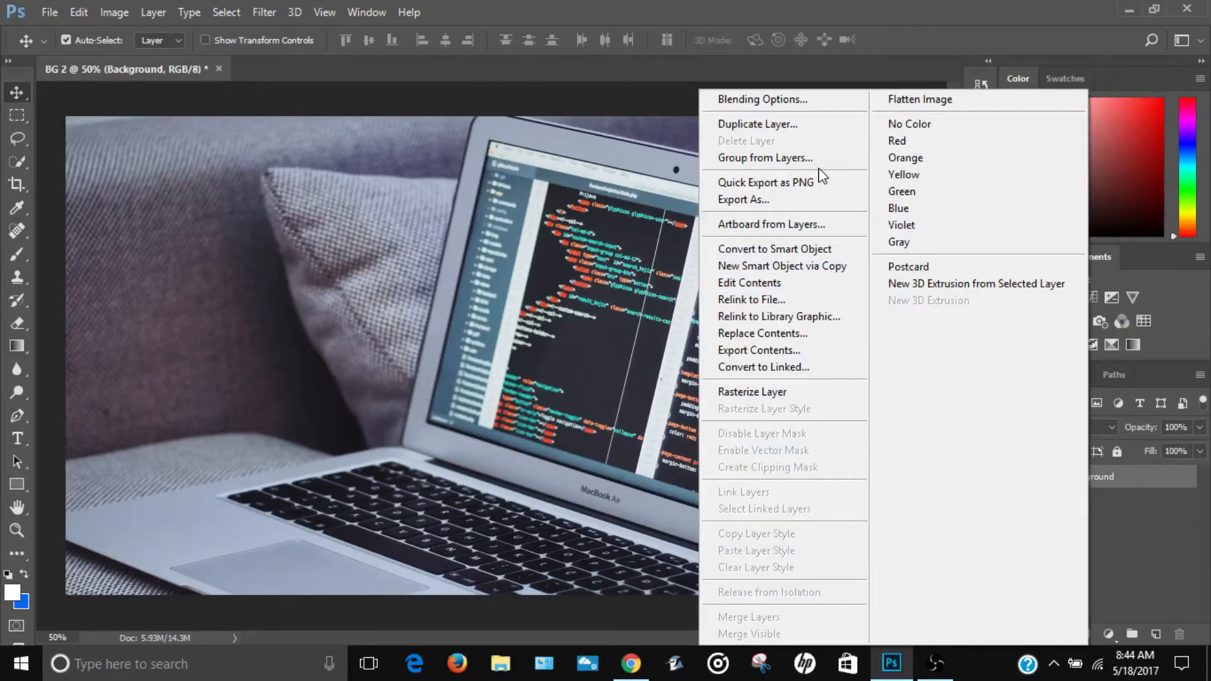
pyautogui.click(751, 393)
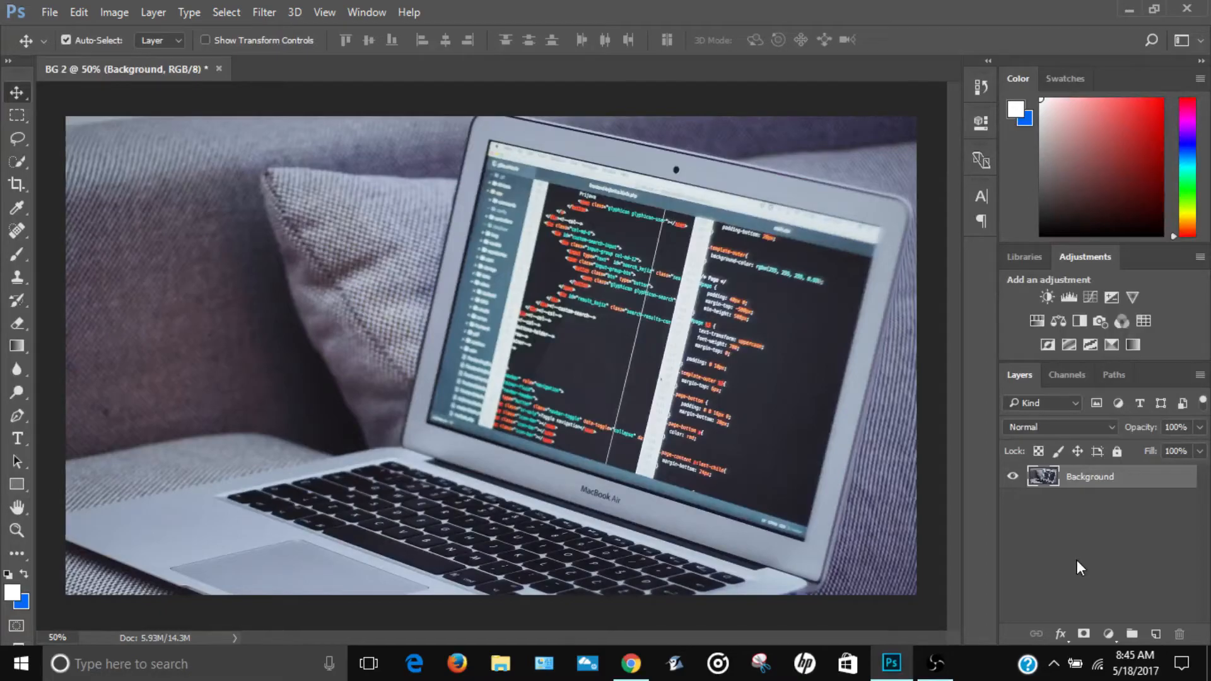
# Step: Set up the Brush tool with 0% hardness and a size of 1800 px
pyautogui.click(16, 256)
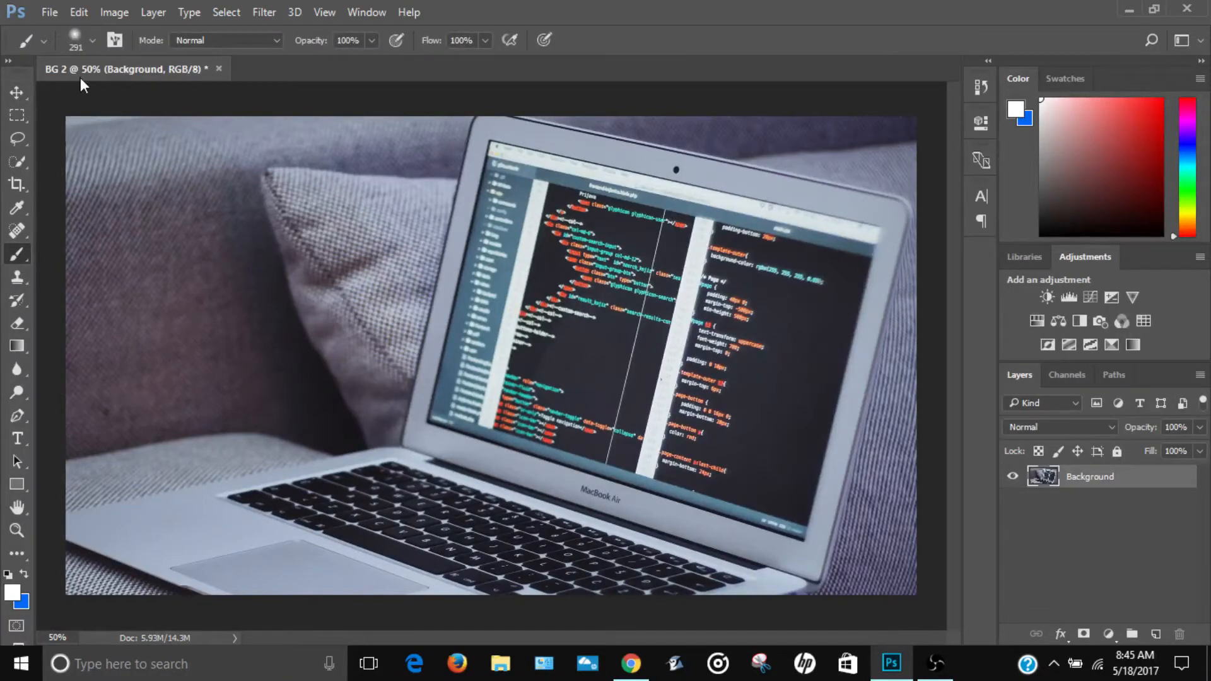
pyautogui.click(78, 37)
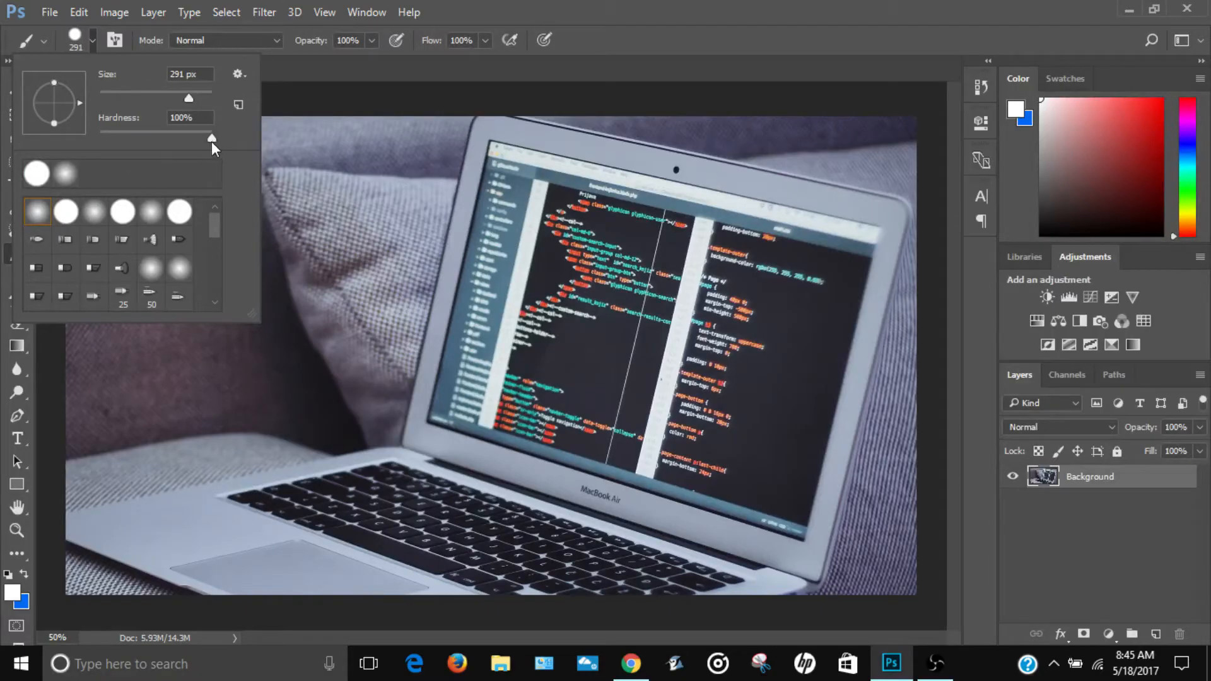
pyautogui.moveTo(212, 139); pyautogui.dragTo(66, 143)
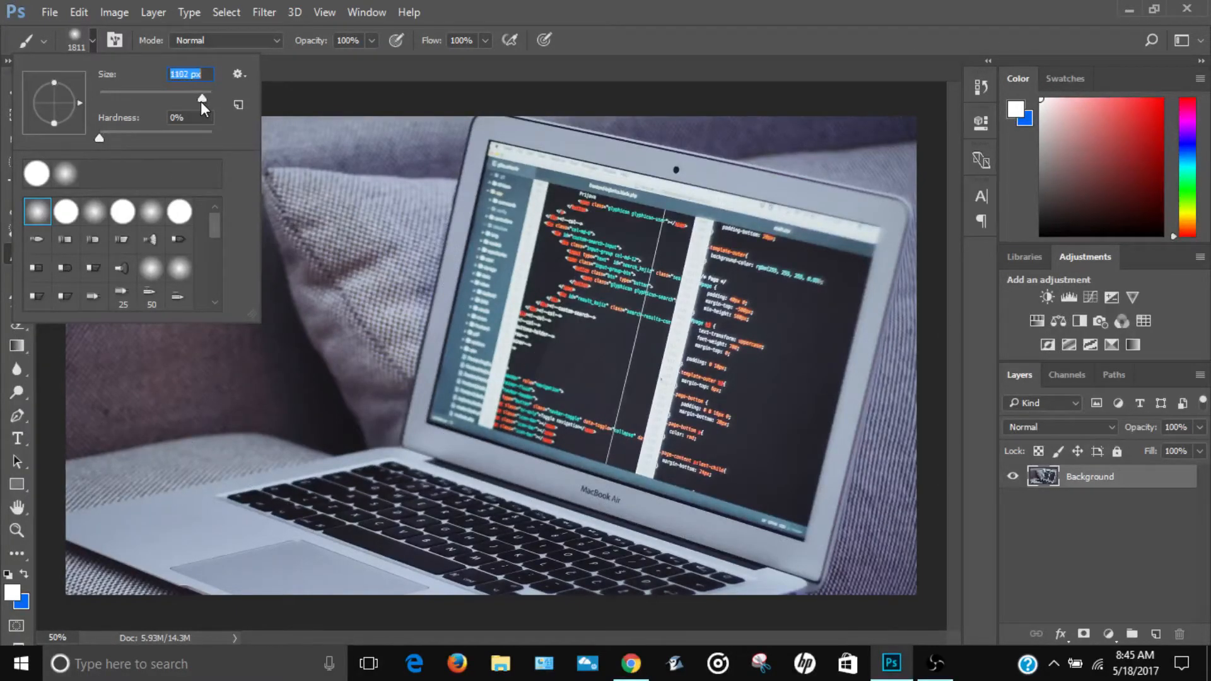
pyautogui.moveTo(199, 99); pyautogui.dragTo(201, 100)
pyautogui.write('1800')
pyautogui.press('Return')
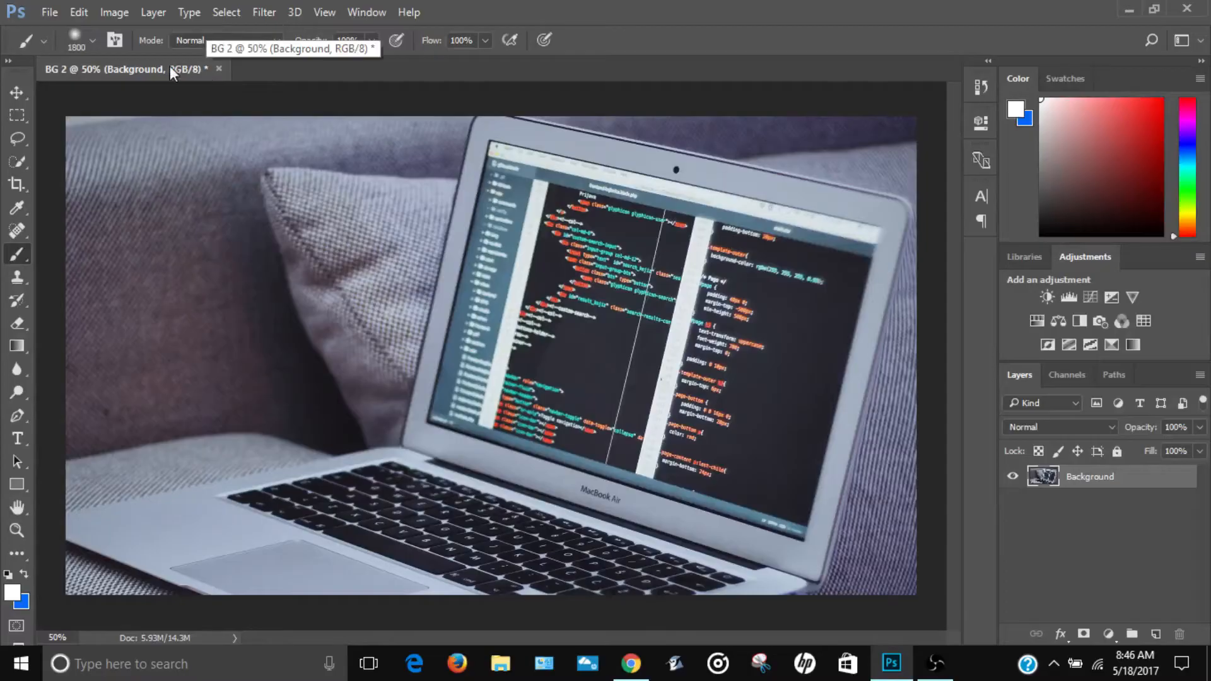
# Step: Reduce the brush size to 1102 px and choose the Soft Round tip
pyautogui.click(75, 41)
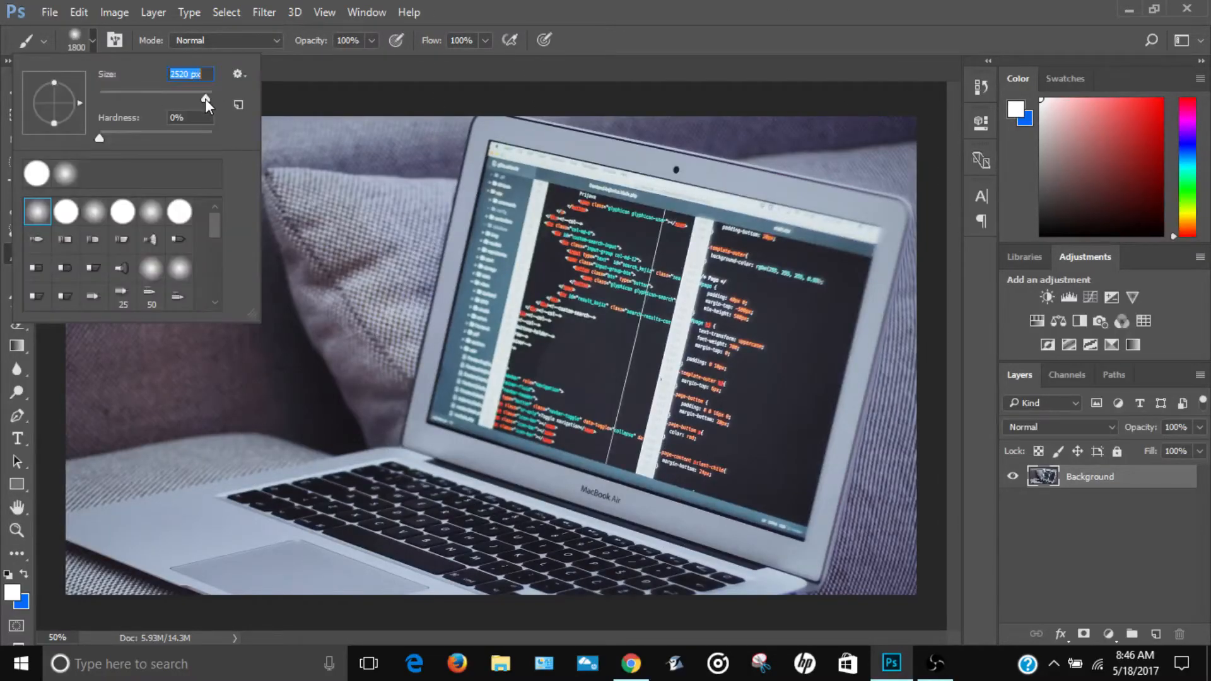
pyautogui.moveTo(206, 99); pyautogui.dragTo(198, 100)
pyautogui.moveTo(202, 99); pyautogui.dragTo(202, 100)
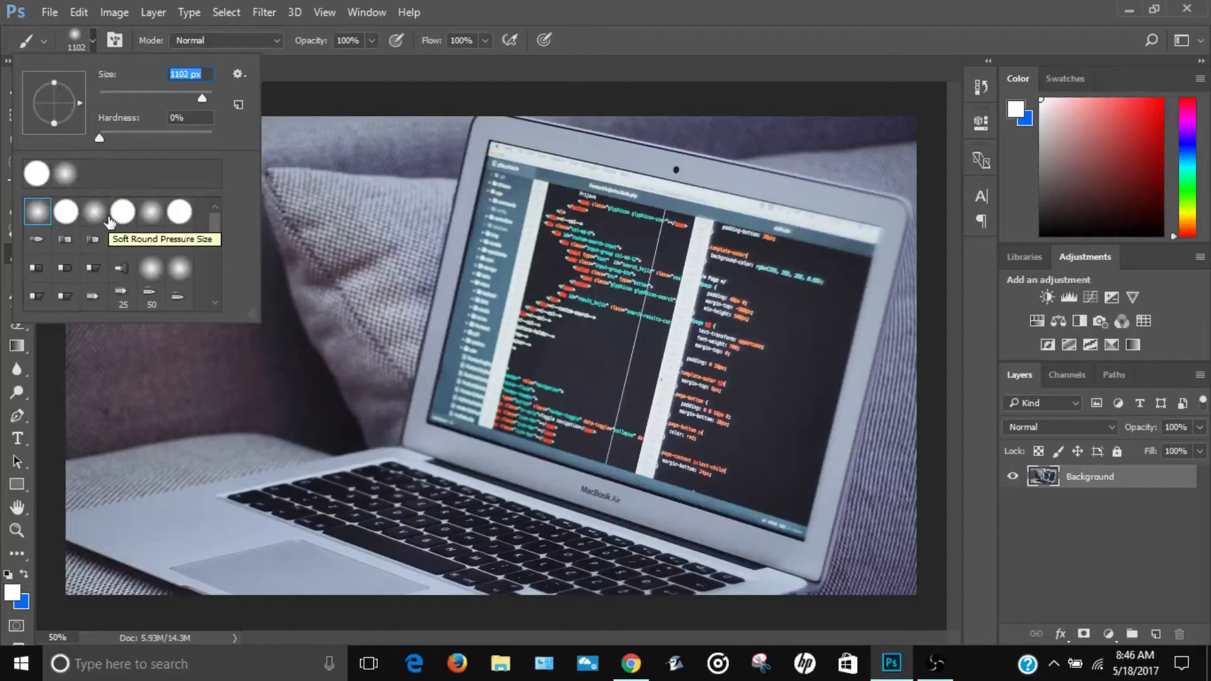
pyautogui.click(38, 212)
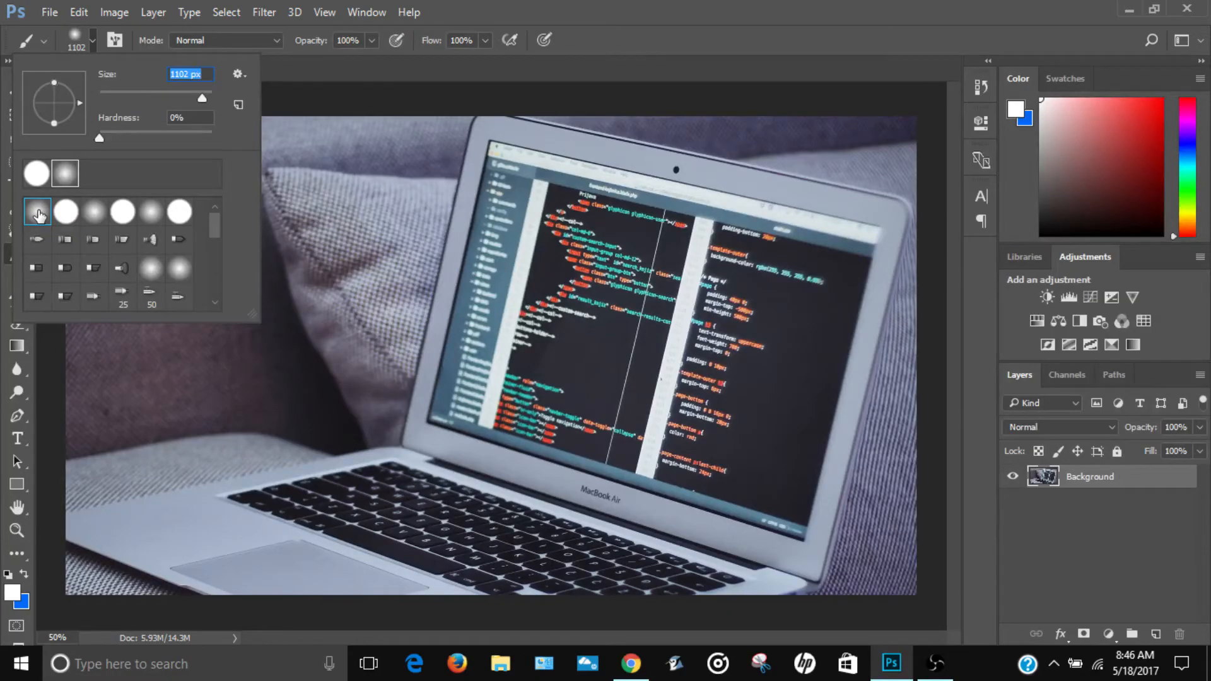
pyautogui.click(89, 41)
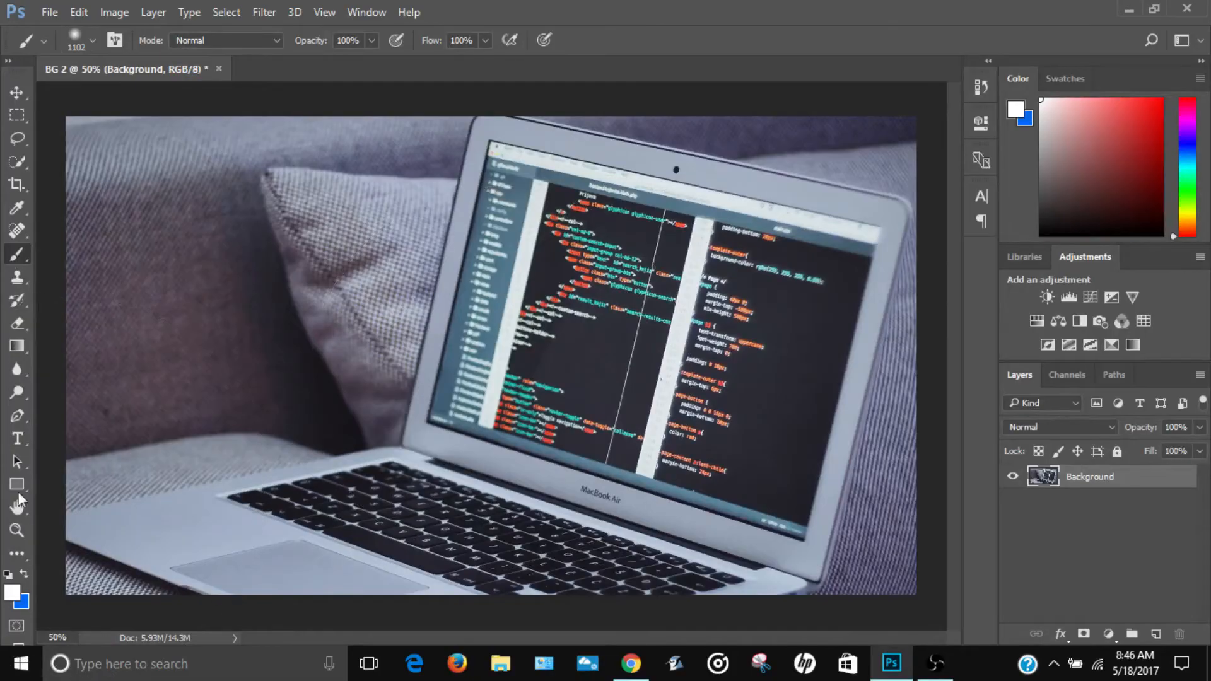
# Step: Add a new layer above Background and paint one soft purple (#ba00ff) brush spot over the sofa beside the pillow
pyautogui.click(23, 531)
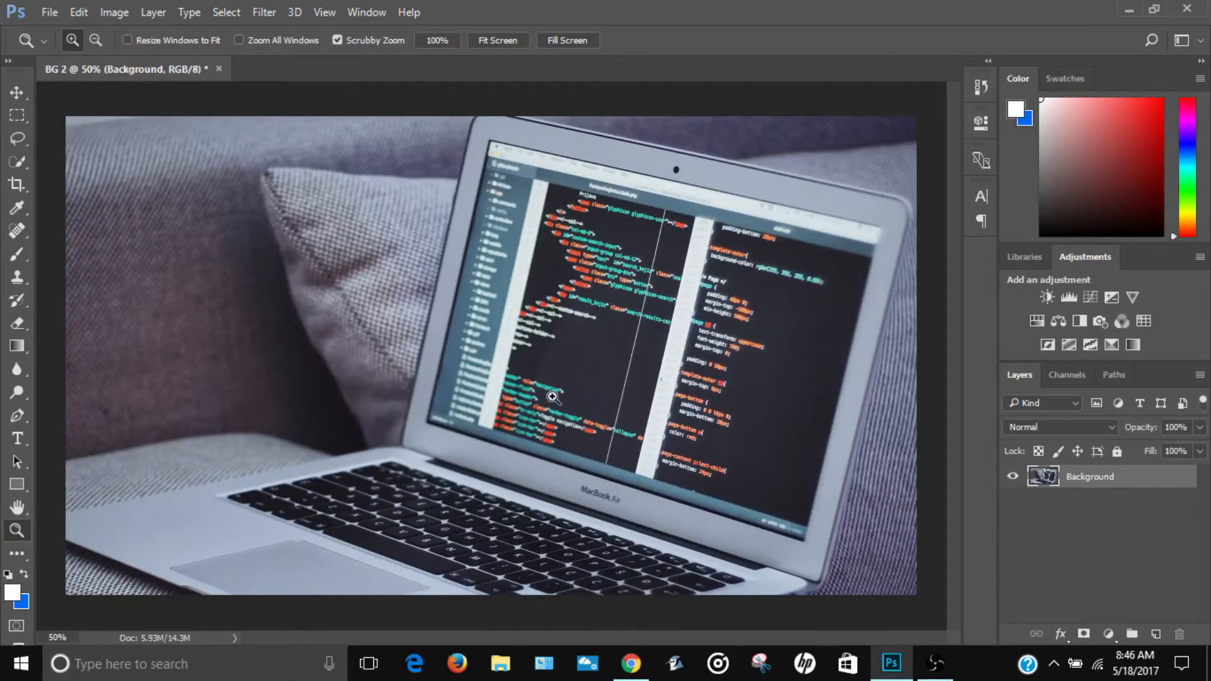
pyautogui.rightClick(542, 360)
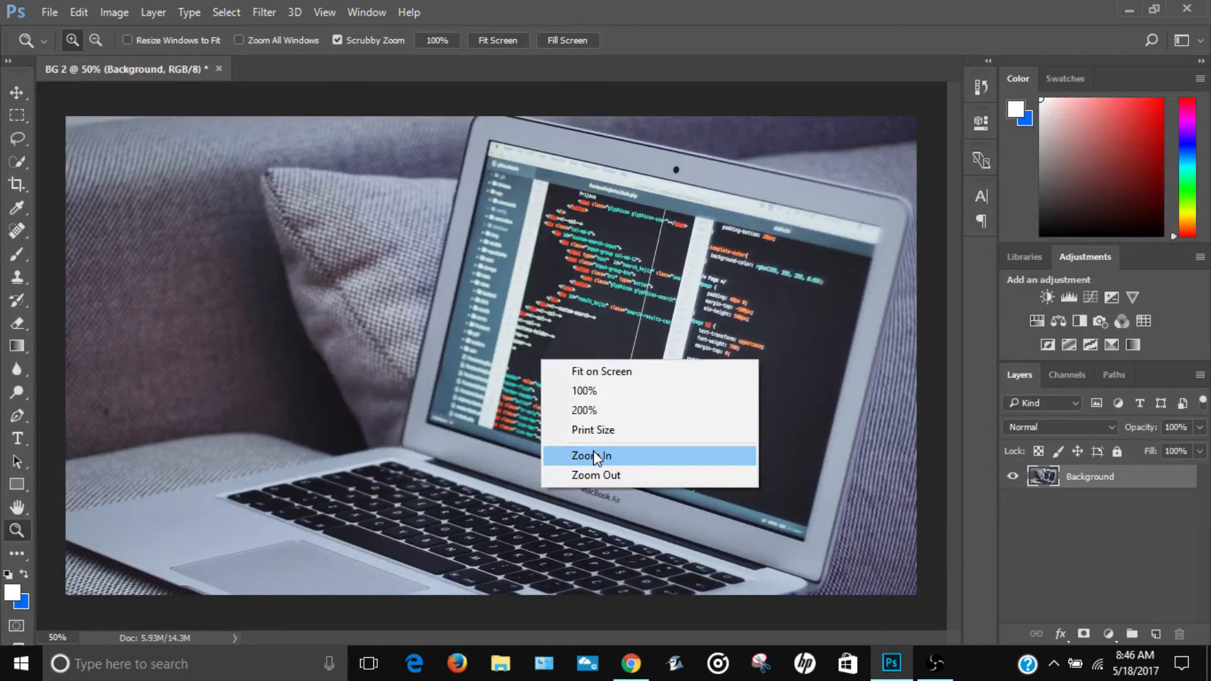
pyautogui.click(618, 476)
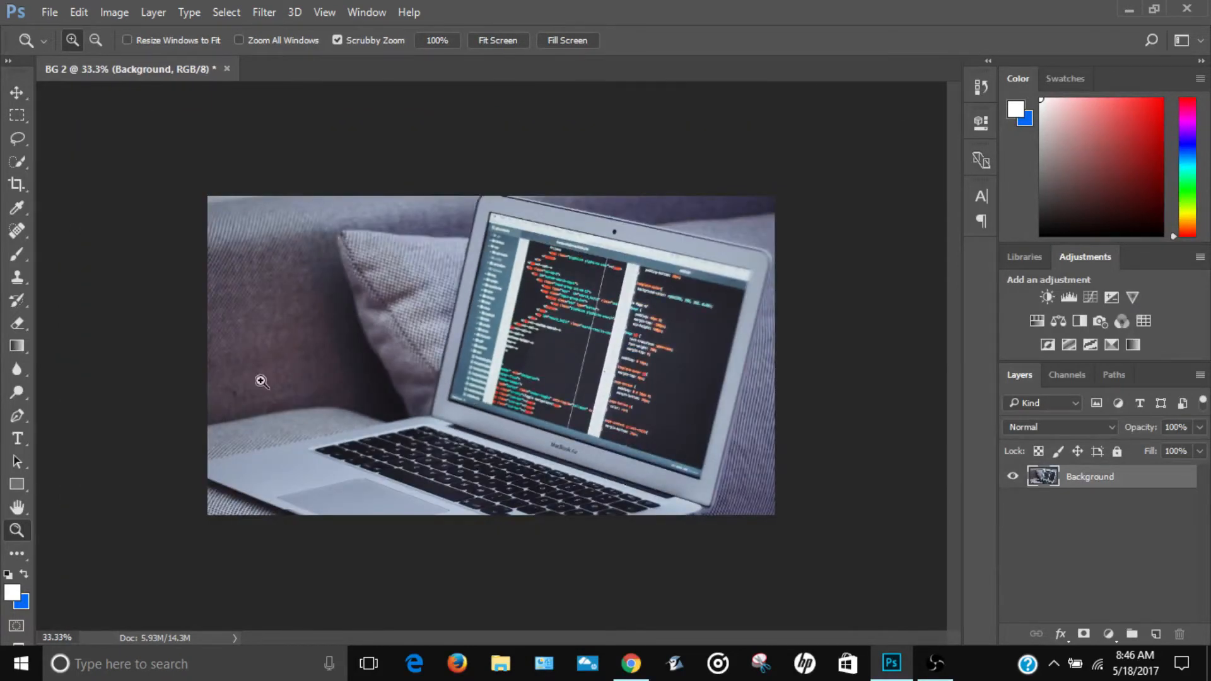
pyautogui.click(17, 254)
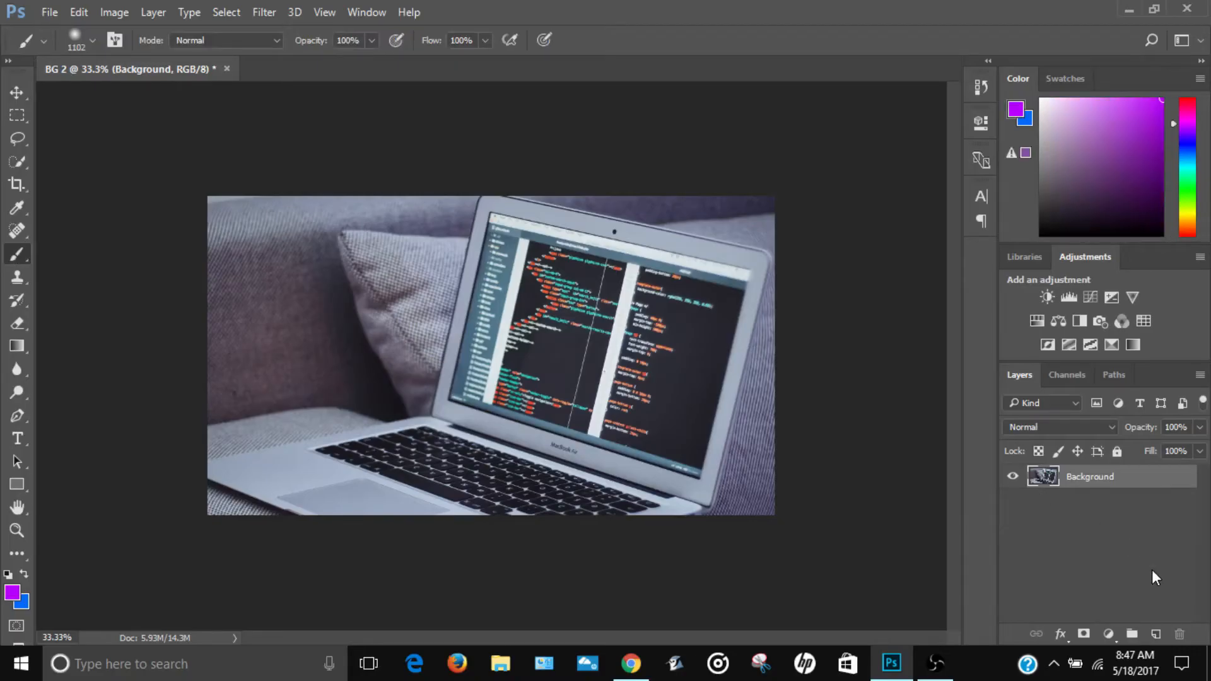
pyautogui.click(1156, 633)
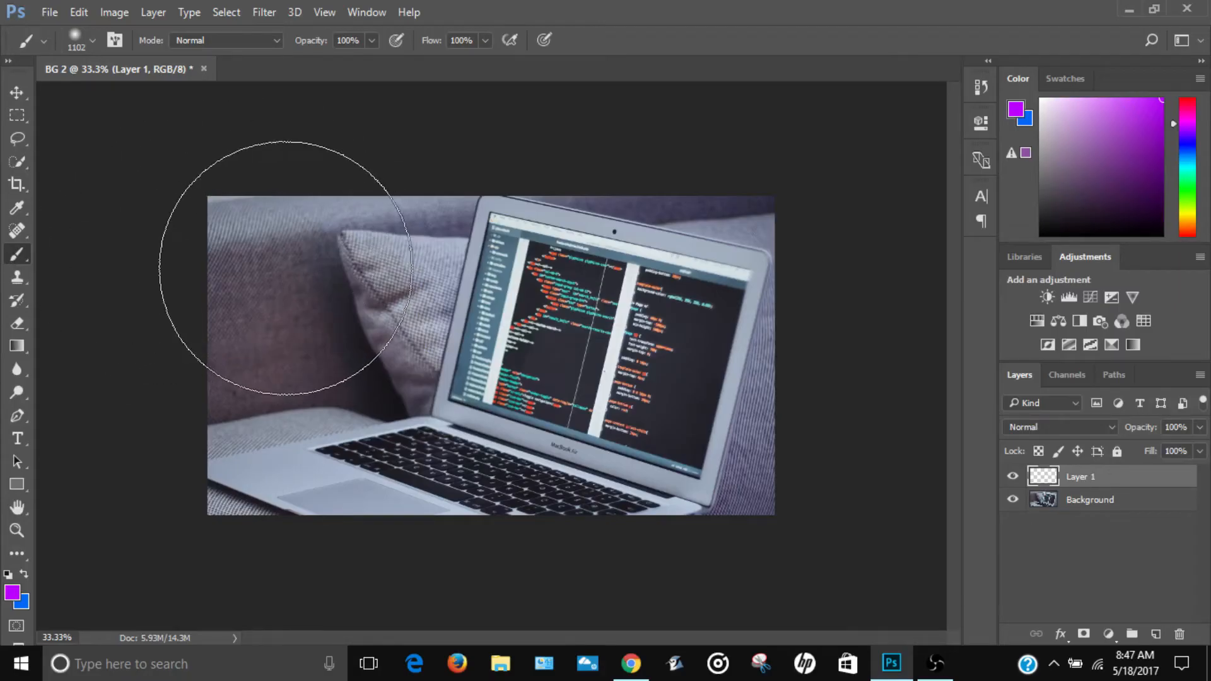
pyautogui.click(287, 268)
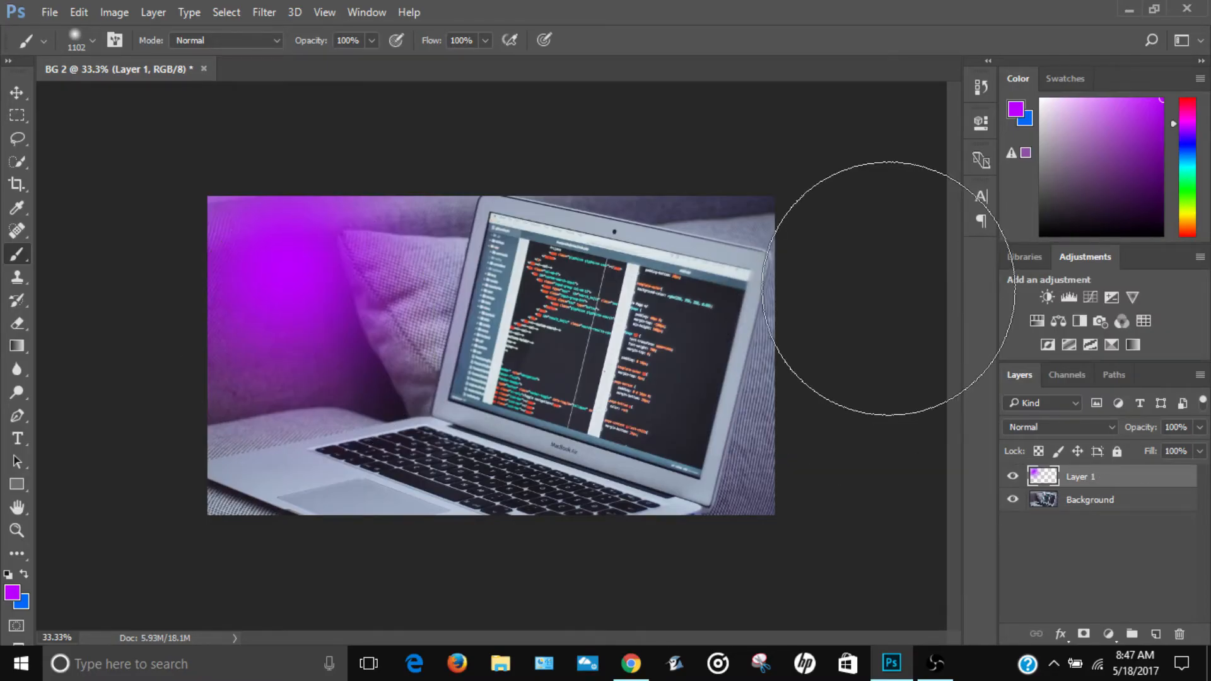
# Step: Scale the purple spot on Layer 1 up to about 168.85%, keeping its upper-left corner at the canvas corner
pyautogui.hotkey('ctrl', 't')
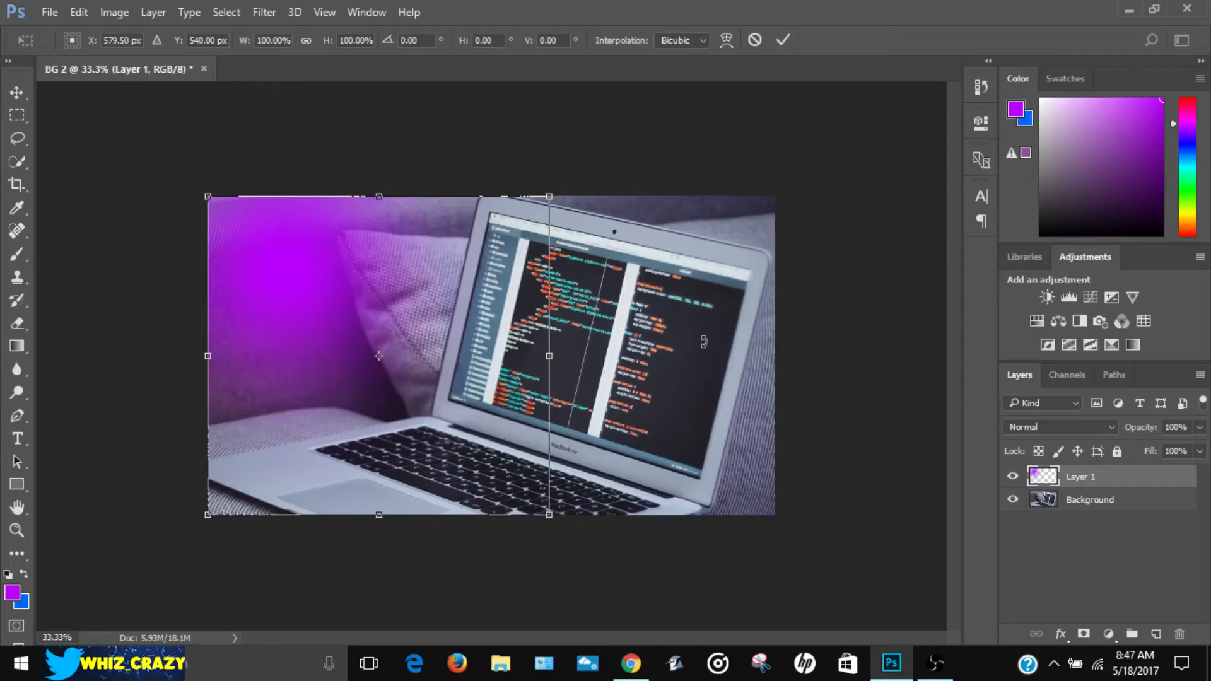
pyautogui.moveTo(553, 519); pyautogui.dragTo(869, 649)
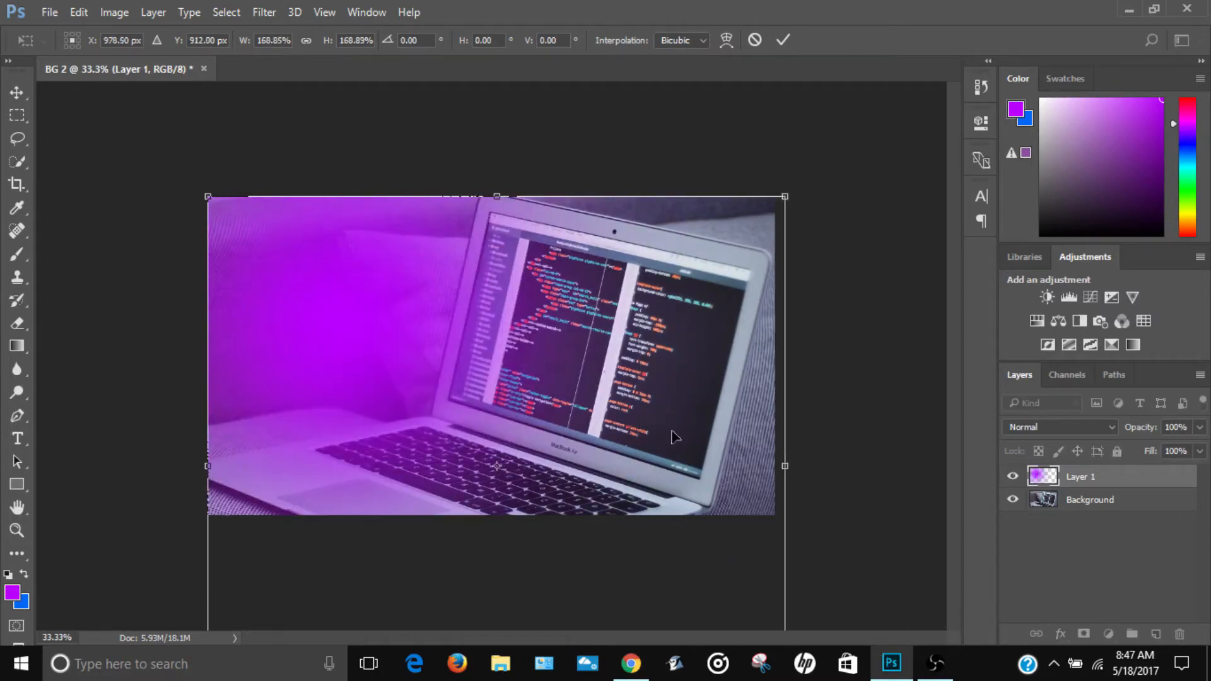
pyautogui.click(783, 40)
# Step: Add another layer and paint one soft blue (#1064ff) brush spot over the upper-right part of the laptop screen
pyautogui.press('b')
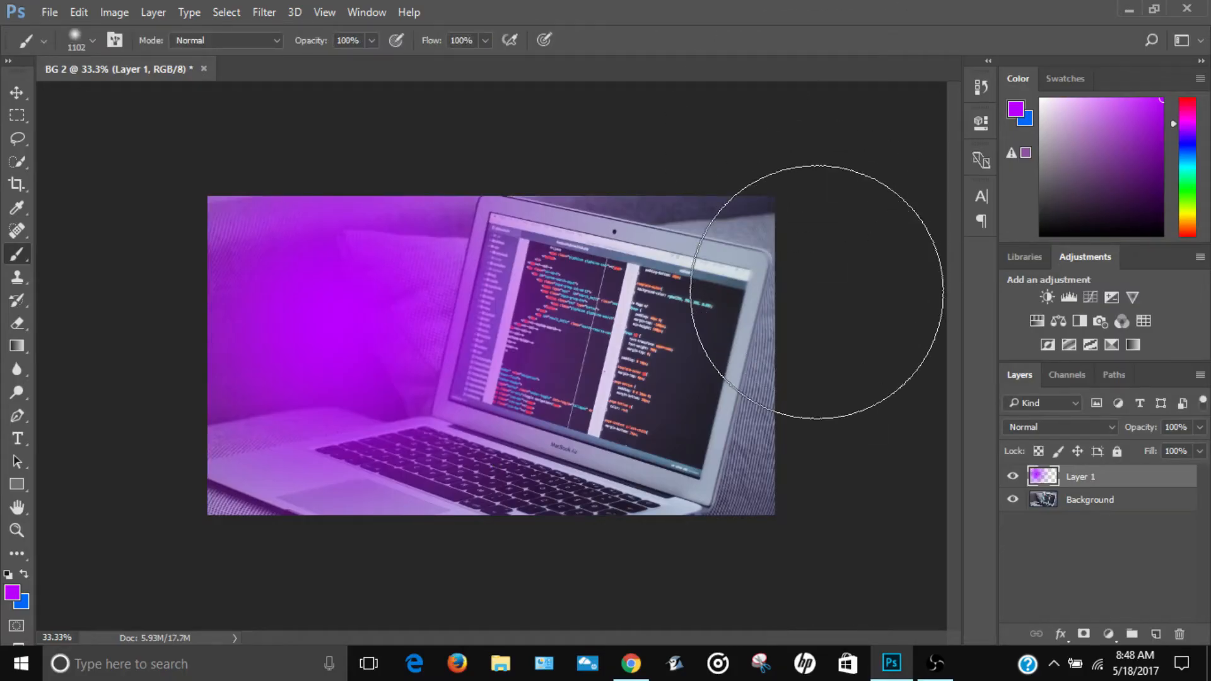
pyautogui.click(1155, 633)
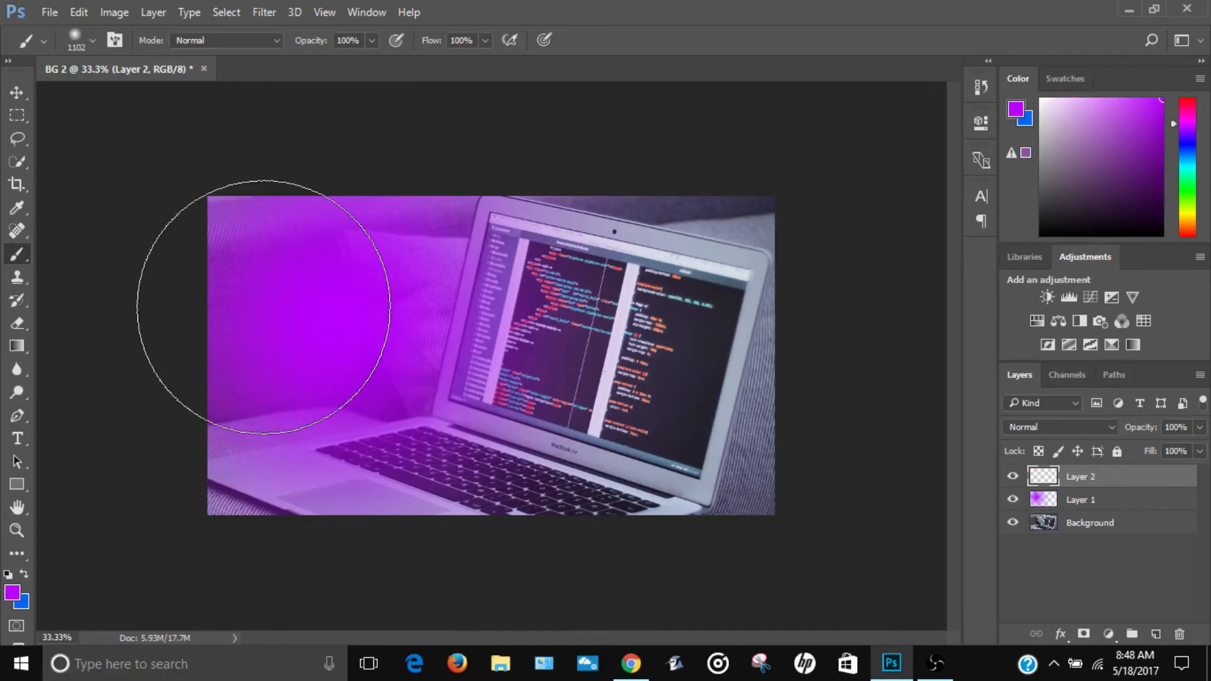
pyautogui.click(13, 592)
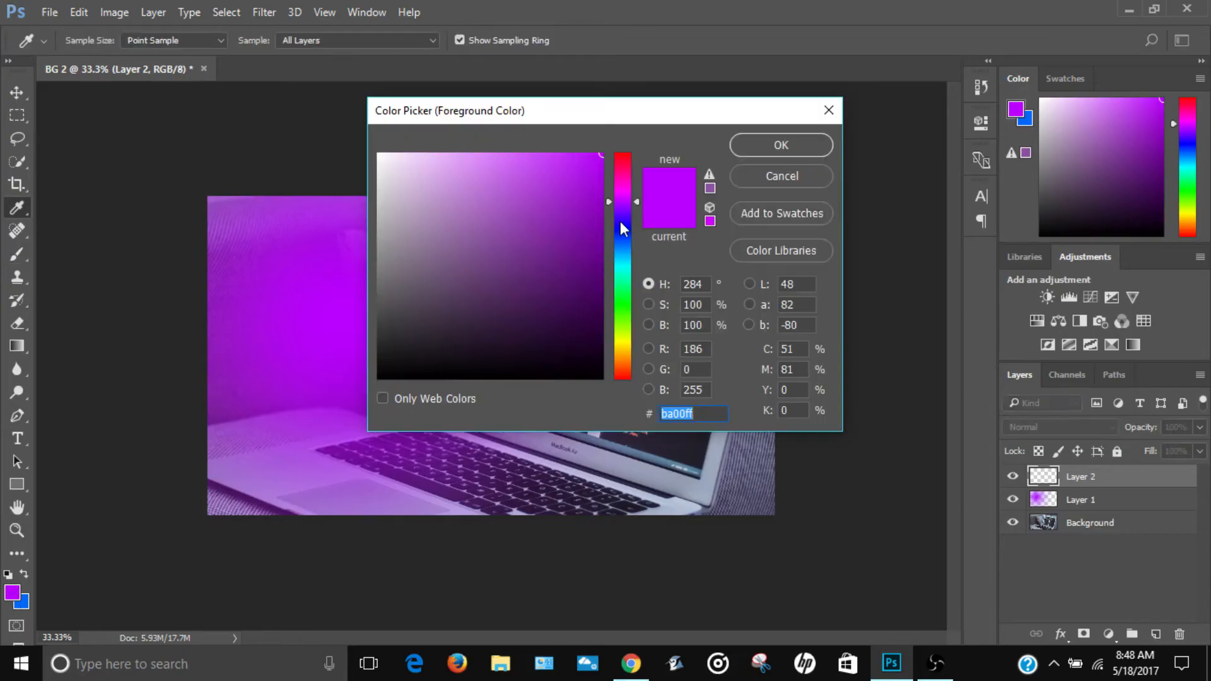
pyautogui.moveTo(627, 217); pyautogui.dragTo(632, 242)
pyautogui.moveTo(587, 170); pyautogui.dragTo(601, 138)
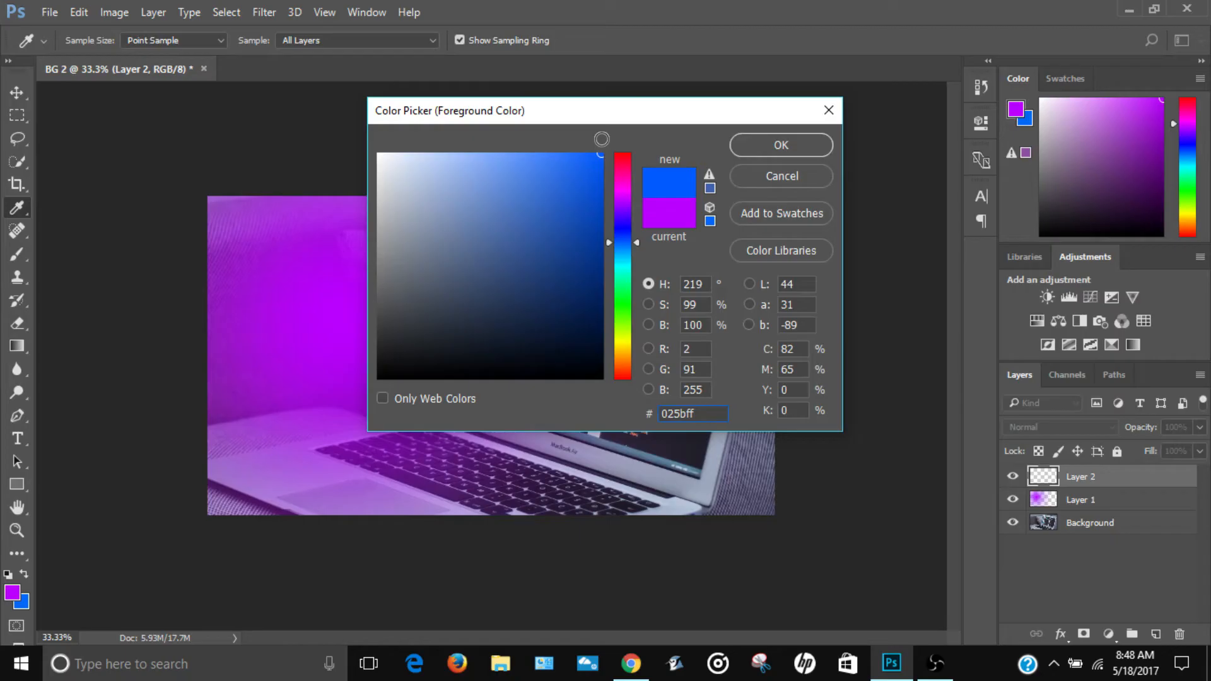
pyautogui.press('b')
pyautogui.click(820, 142)
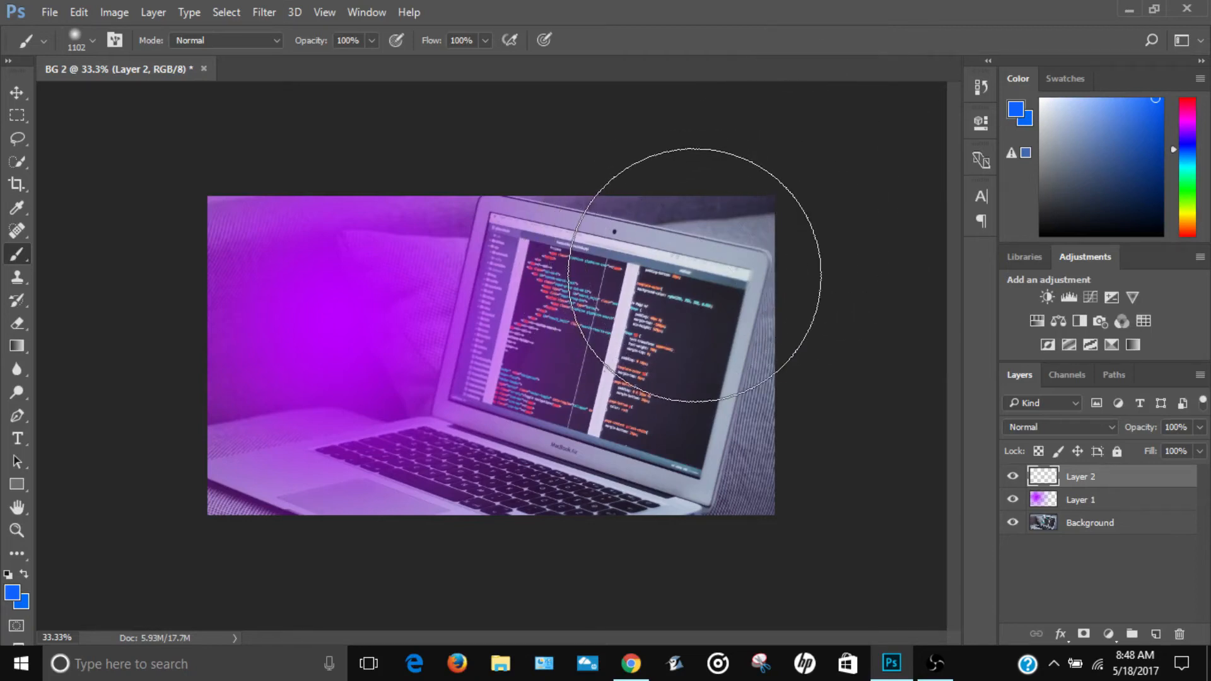
pyautogui.click(694, 275)
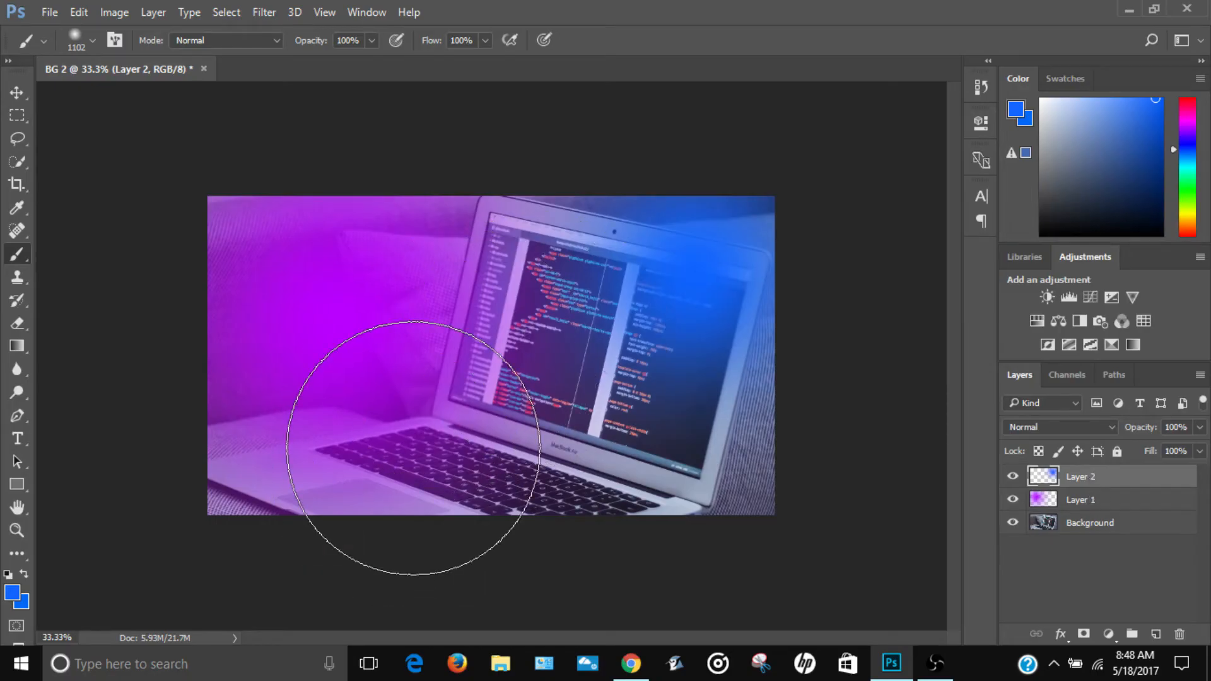
# Step: Enlarge the blue spot on Layer 2 from its lower-left corner so its glow spreads over most of the laptop
pyautogui.click(17, 95)
pyautogui.moveTo(622, 457); pyautogui.dragTo(623, 452)
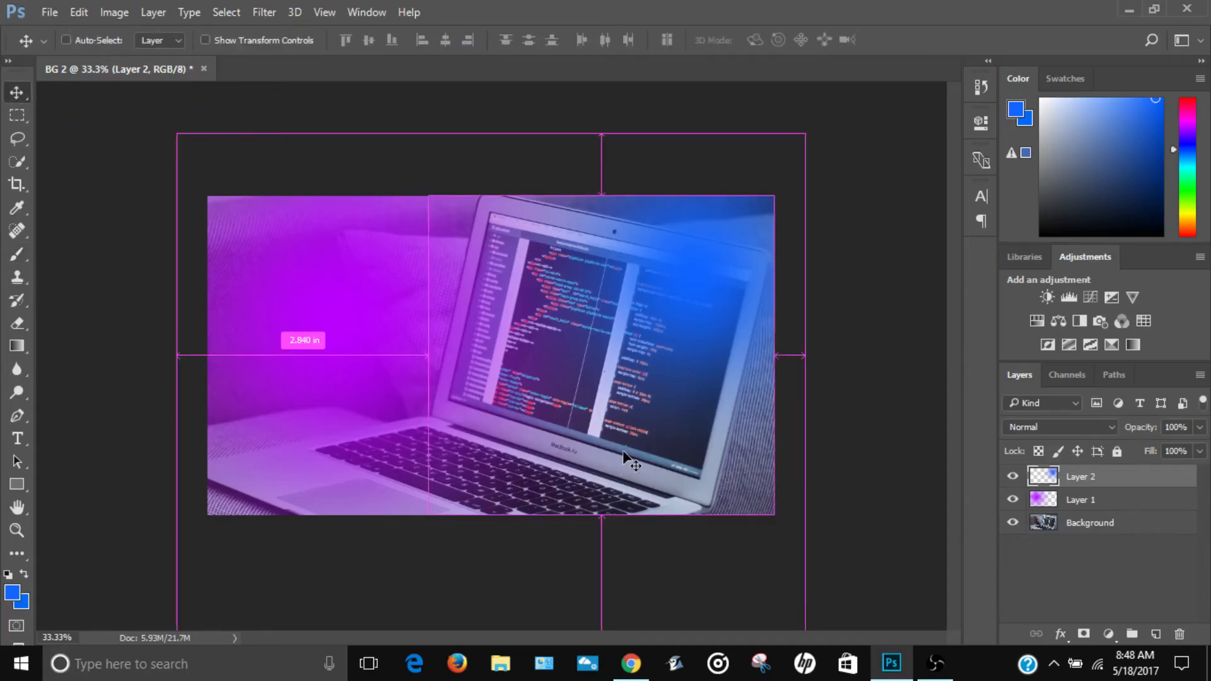
pyautogui.hotkey('ctrl', 't')
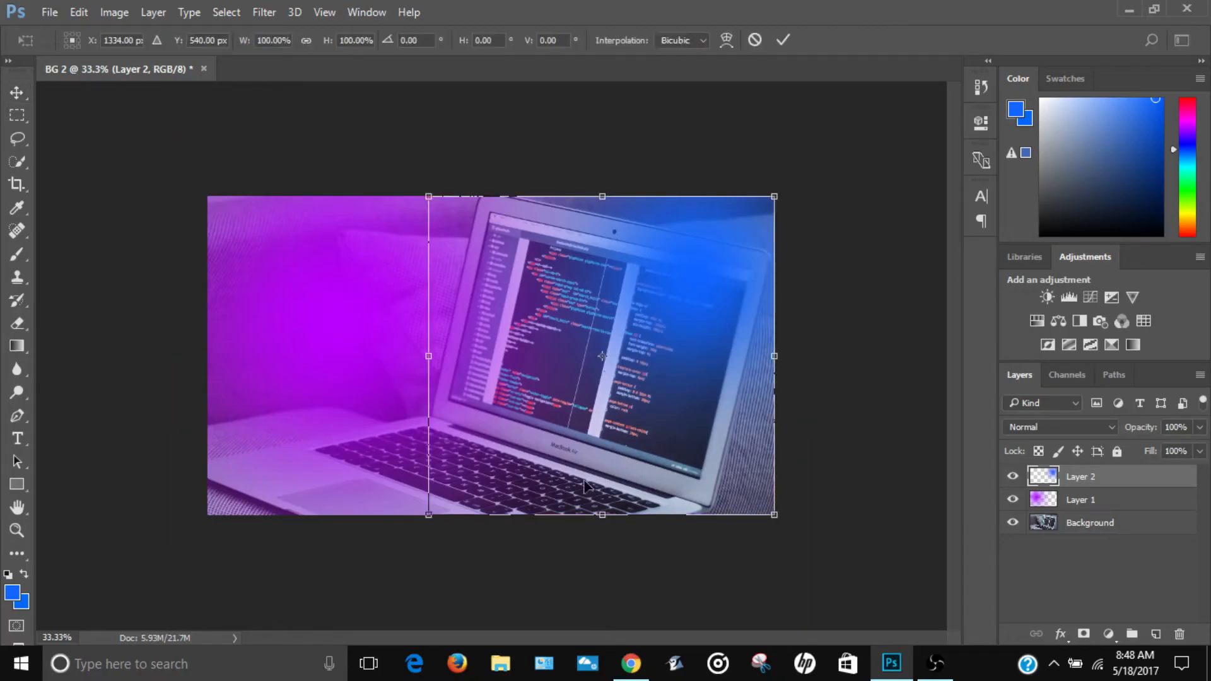
pyautogui.moveTo(428, 515); pyautogui.dragTo(271, 662)
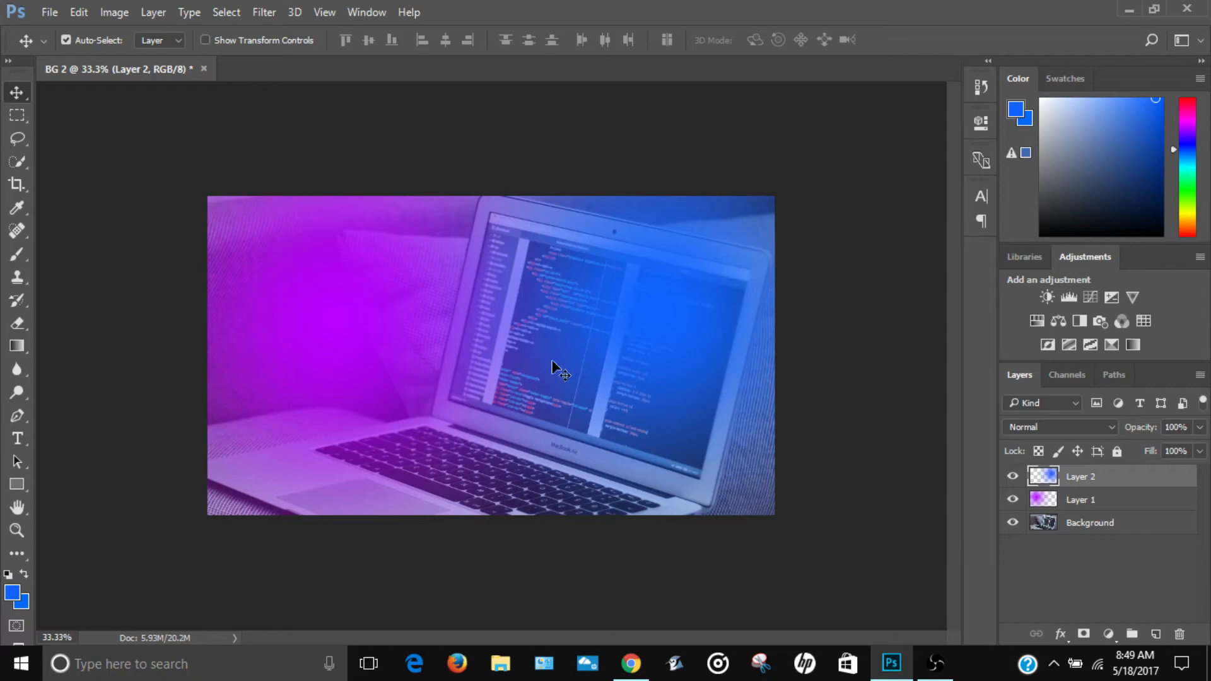
pyautogui.press('ctrl')
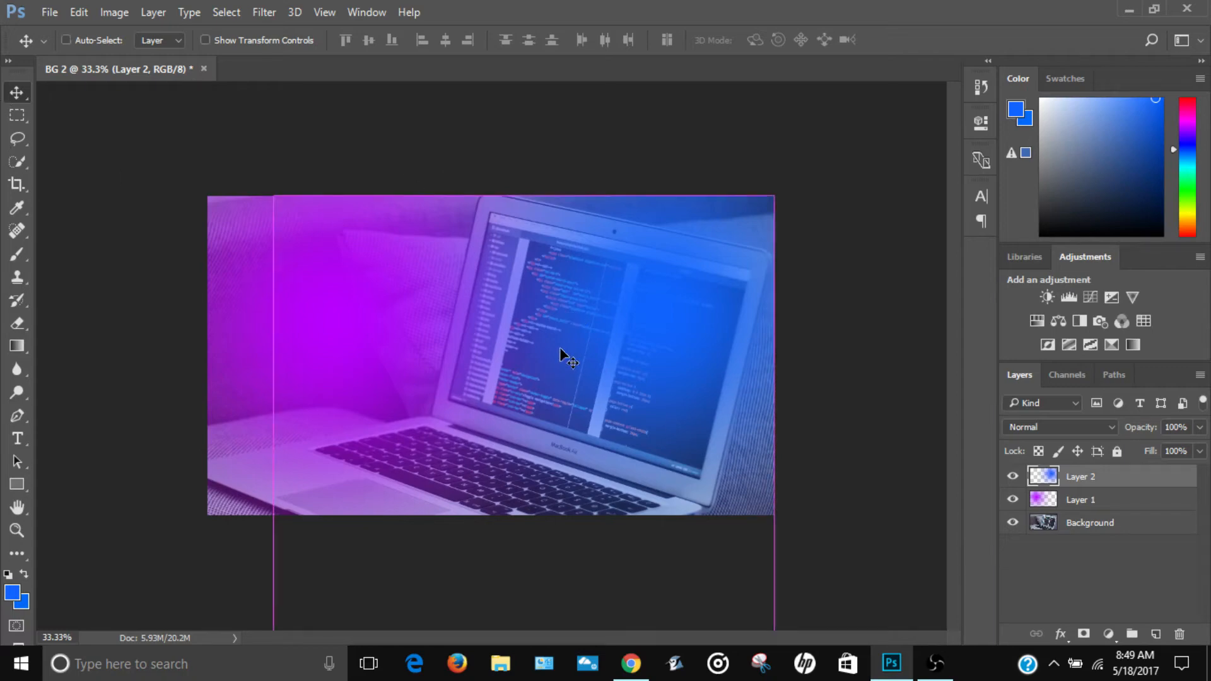
# Step: Flip the blue glow on Layer 2 vertically and move it straight up until its lower edge meets the canvas's bottom edge
pyautogui.hotkey('ctrl', 't')
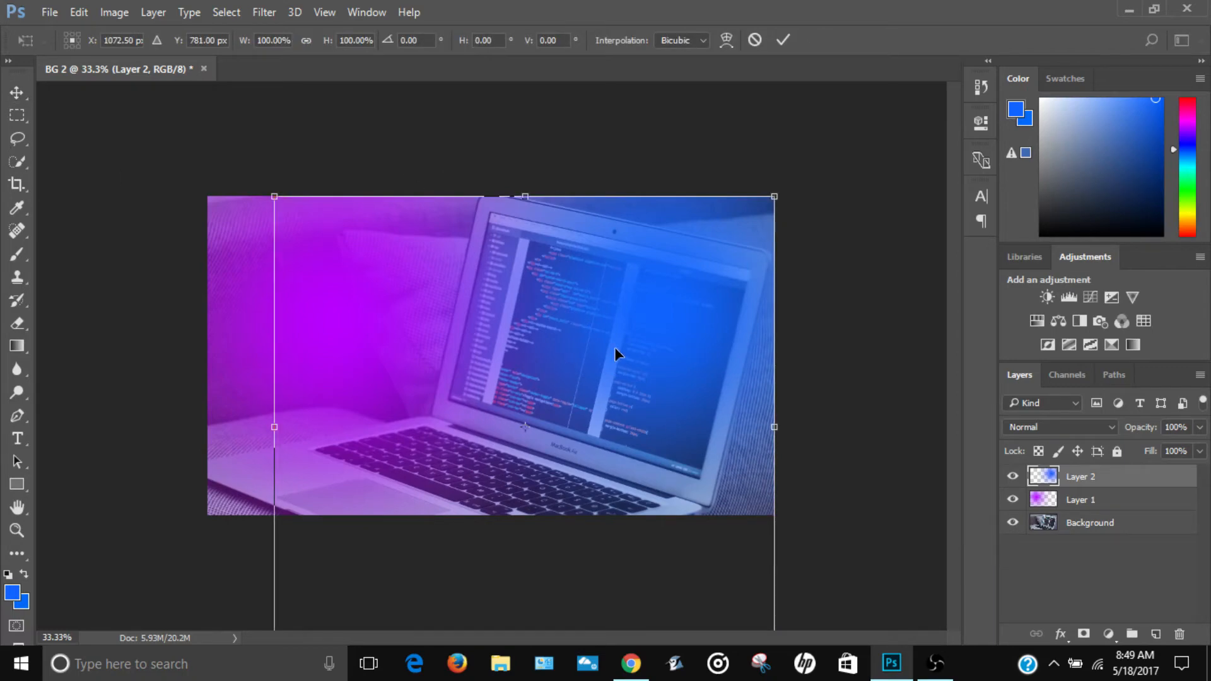
pyautogui.rightClick(614, 347)
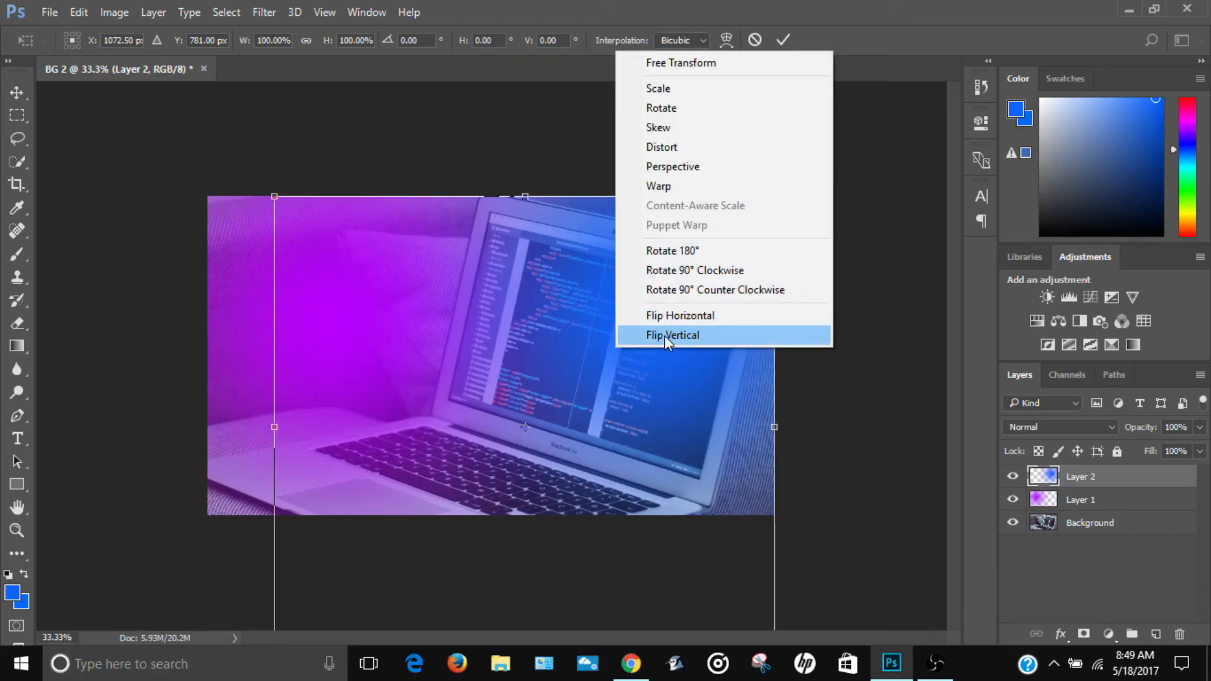
pyautogui.click(698, 330)
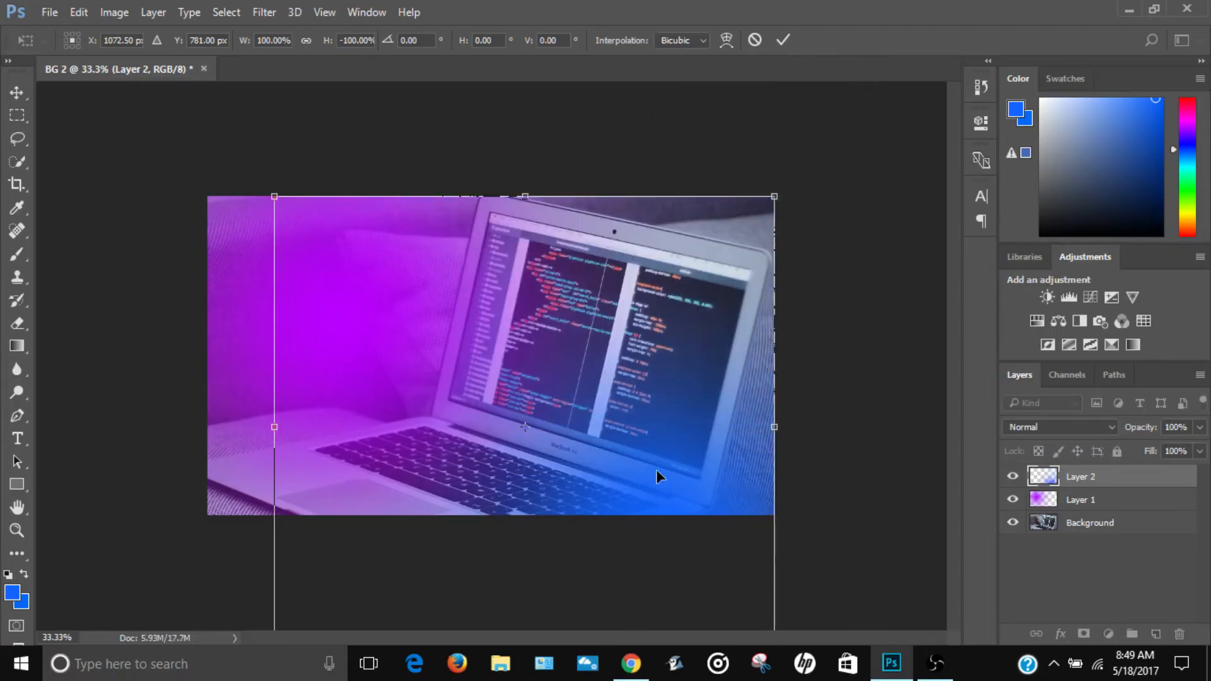
pyautogui.moveTo(656, 470); pyautogui.dragTo(653, 332)
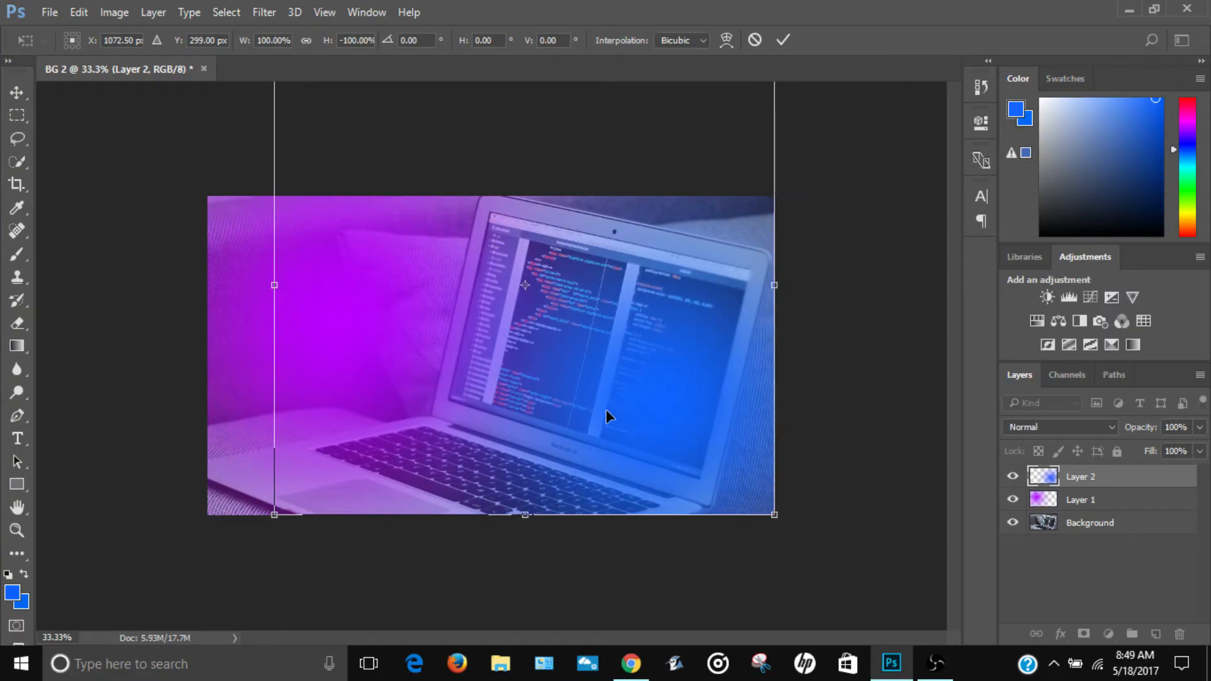
pyautogui.press('Return')
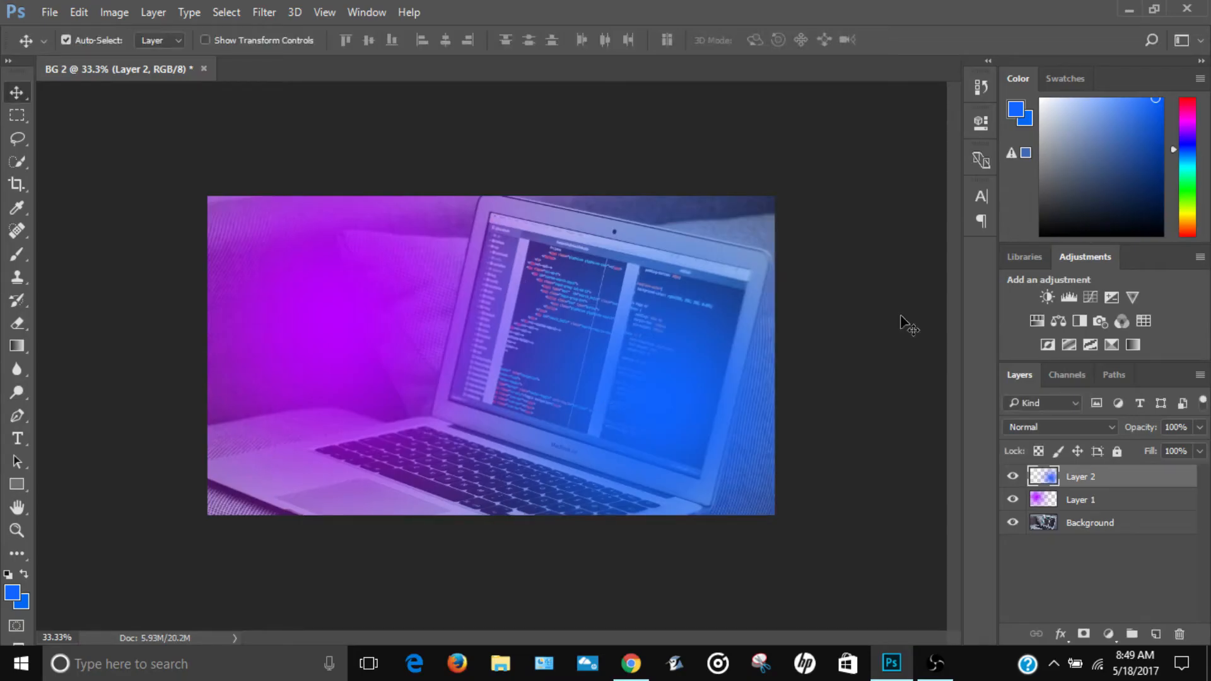
# Step: Add a Curves adjustment layer above Layer 2 with a gentle S-curve, lowering the lower midtones slightly and raising the highlights
pyautogui.click(1092, 297)
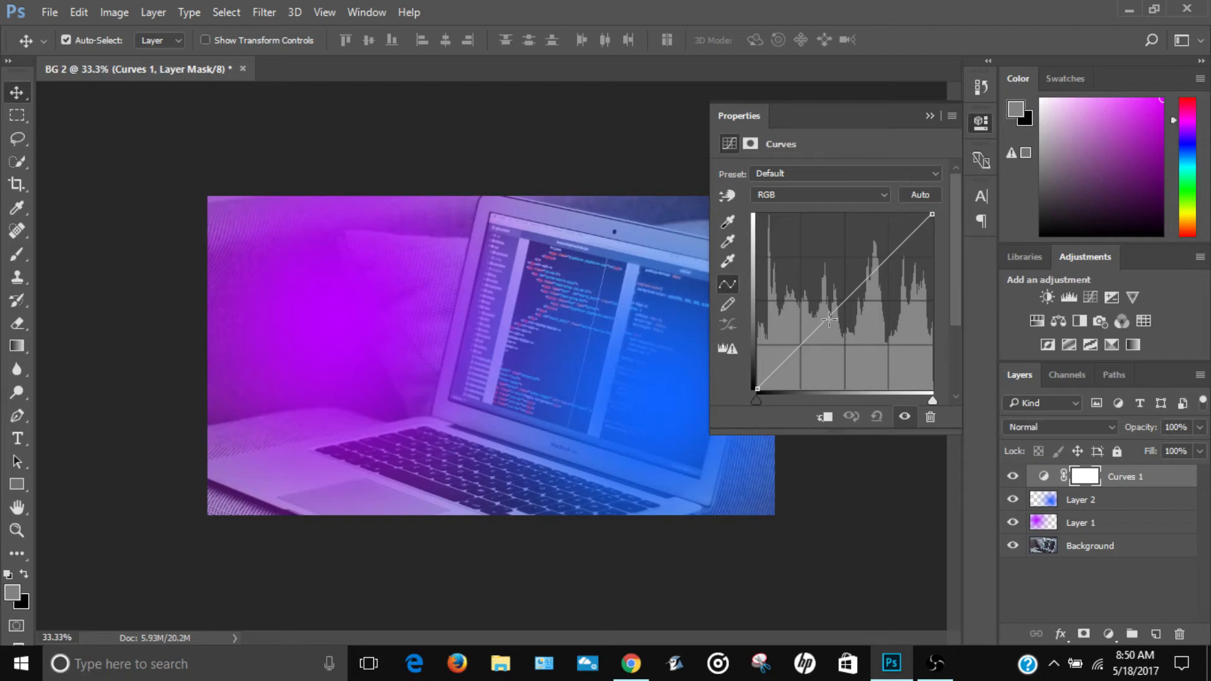
pyautogui.click(829, 319)
pyautogui.moveTo(829, 319); pyautogui.dragTo(836, 322)
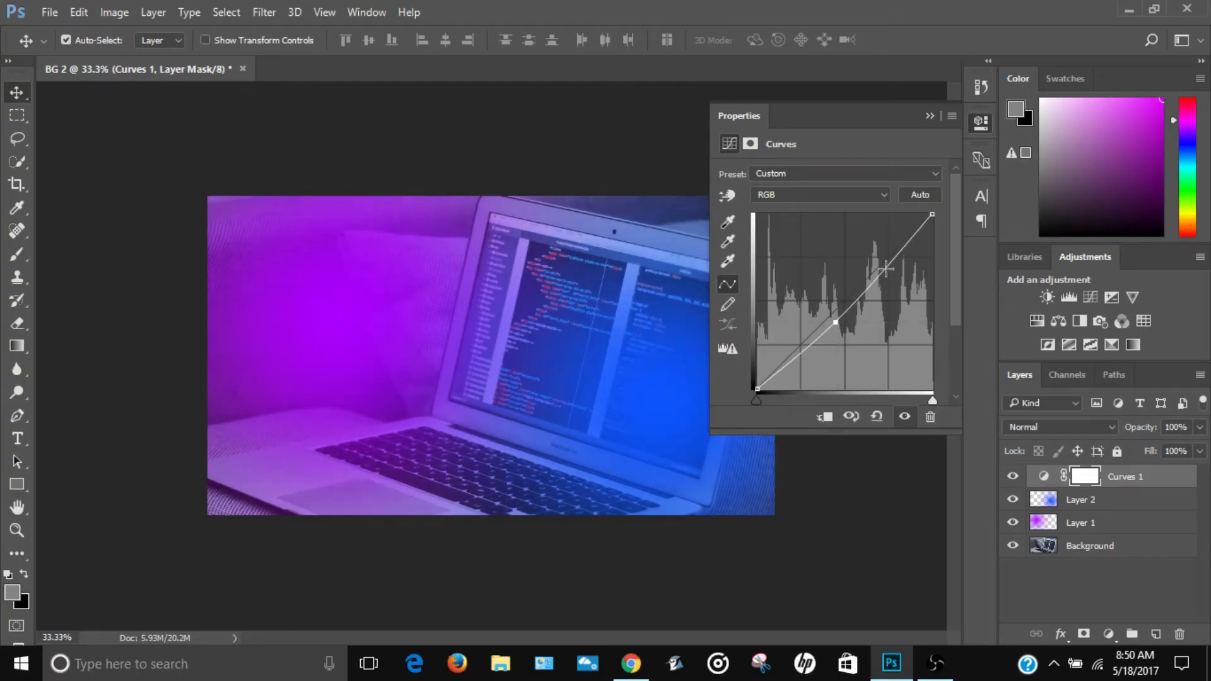
pyautogui.moveTo(886, 269); pyautogui.dragTo(882, 254)
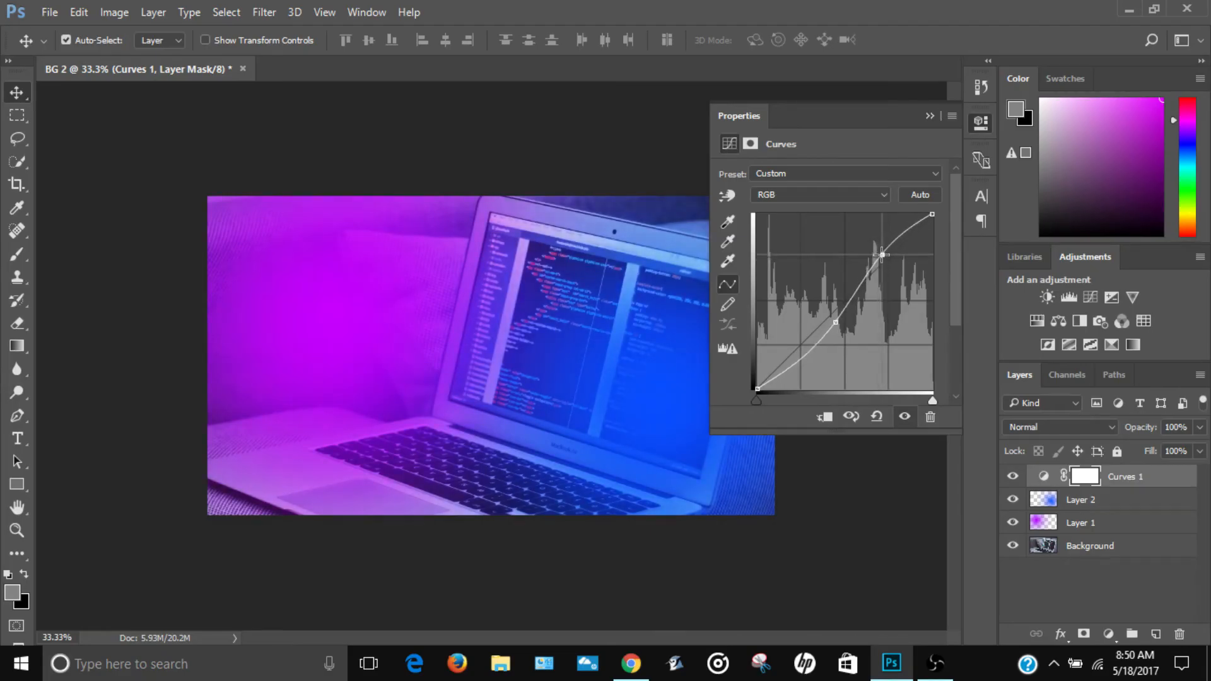
pyautogui.click(928, 117)
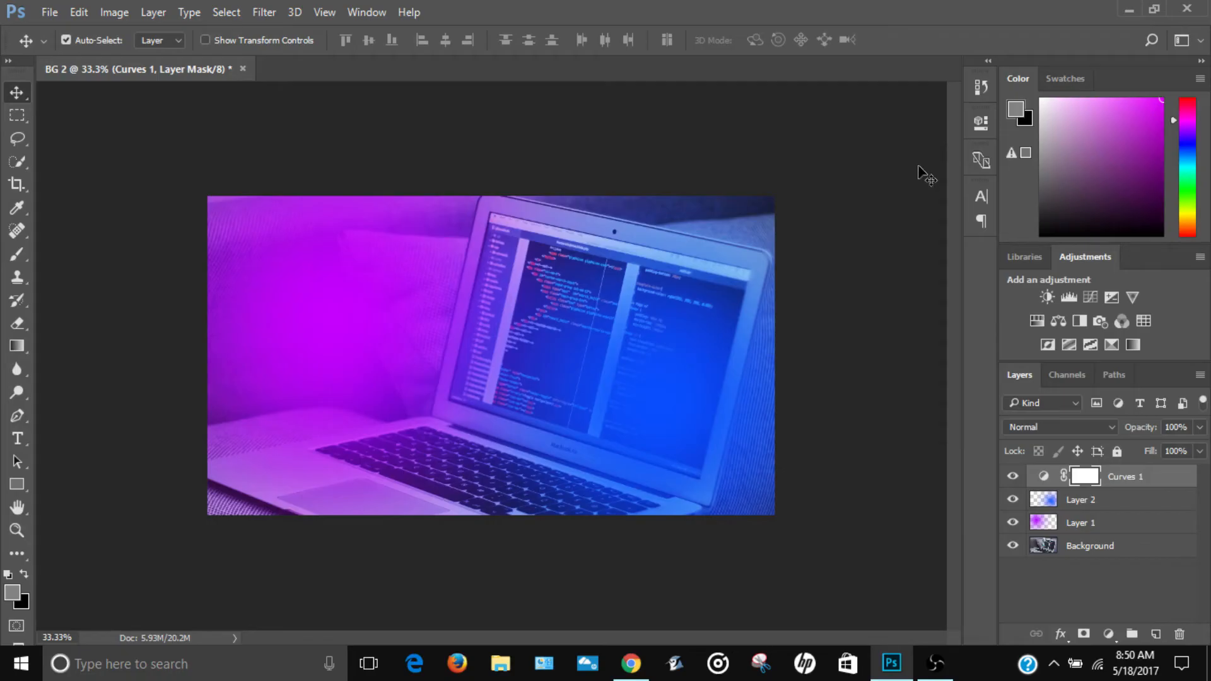
# Step: Paint soft white (#ffffff) brush spots on the Background layer at the middle of the canvas's top edge and bottom edge
pyautogui.click(16, 254)
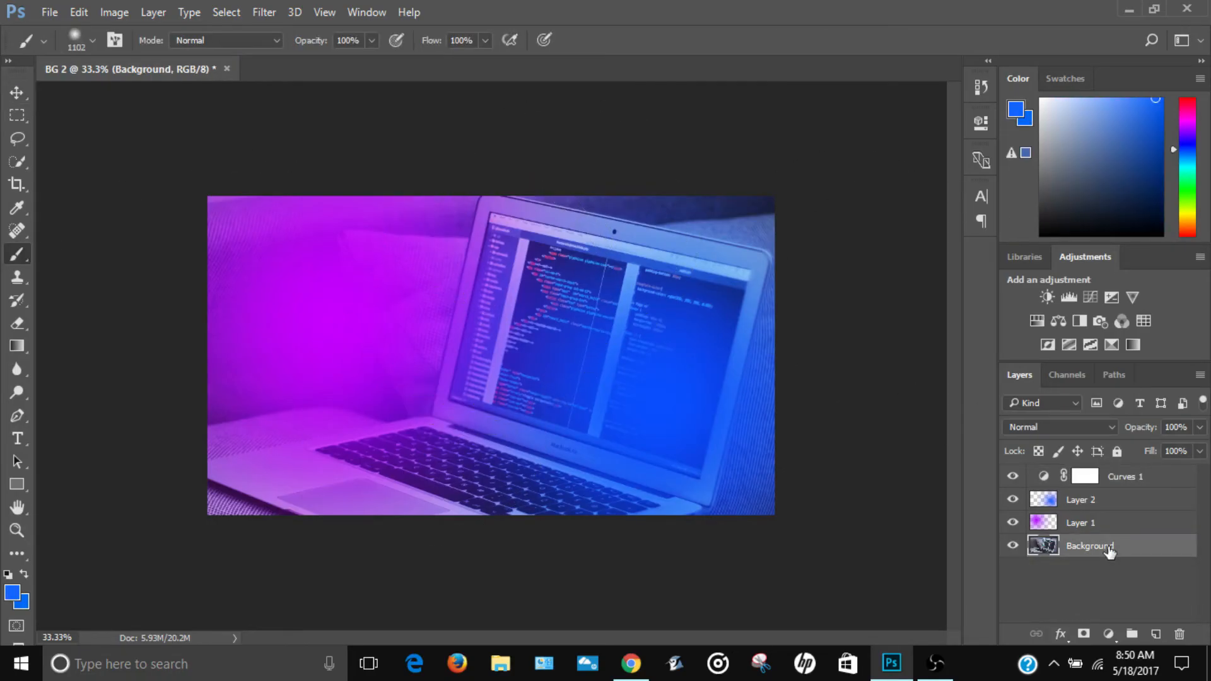
pyautogui.click(11, 599)
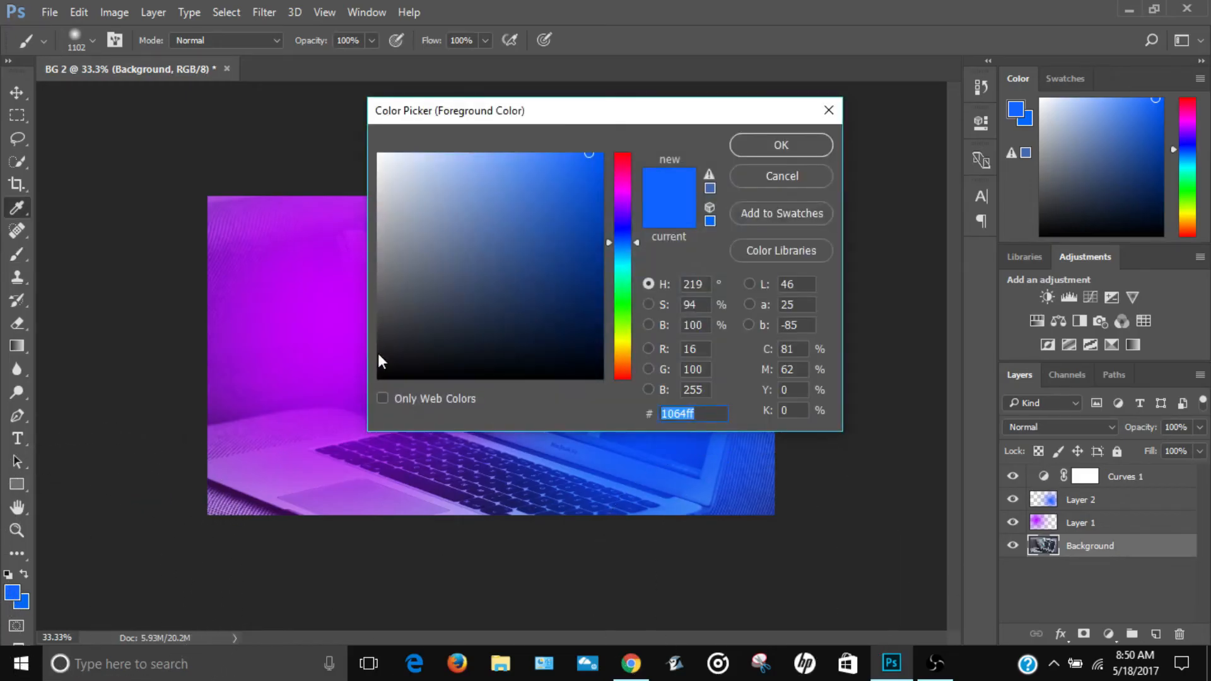
pyautogui.write('ffffff')
pyautogui.click(781, 145)
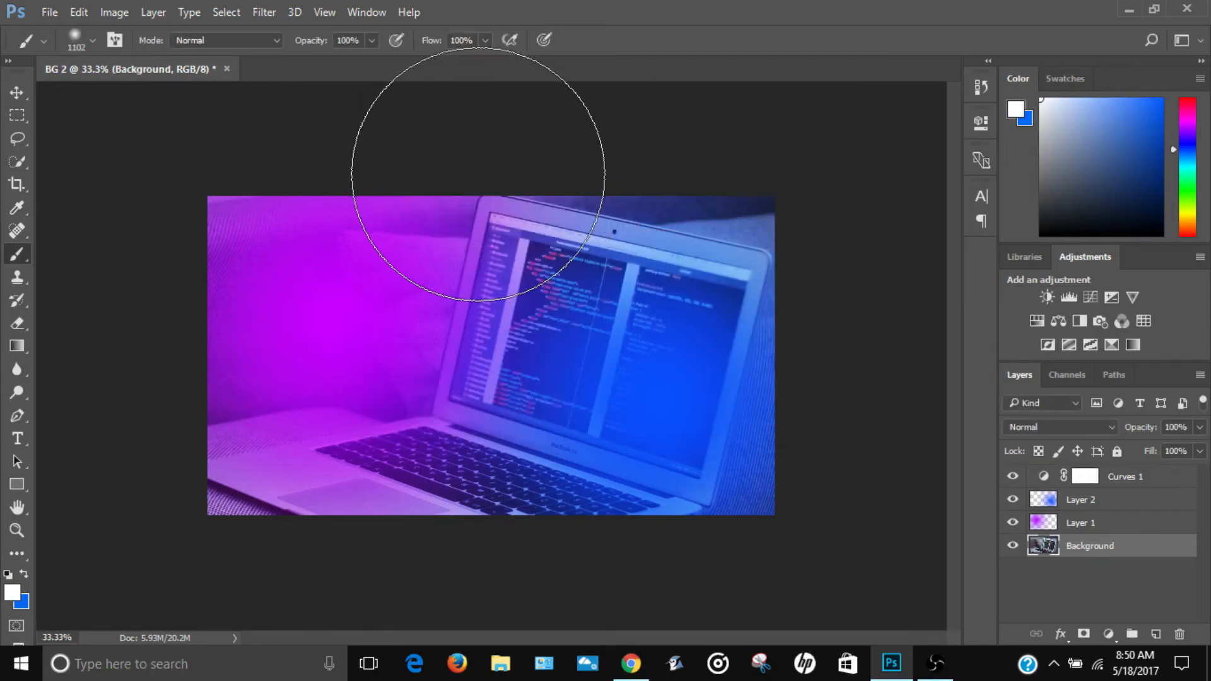
pyautogui.click(478, 174)
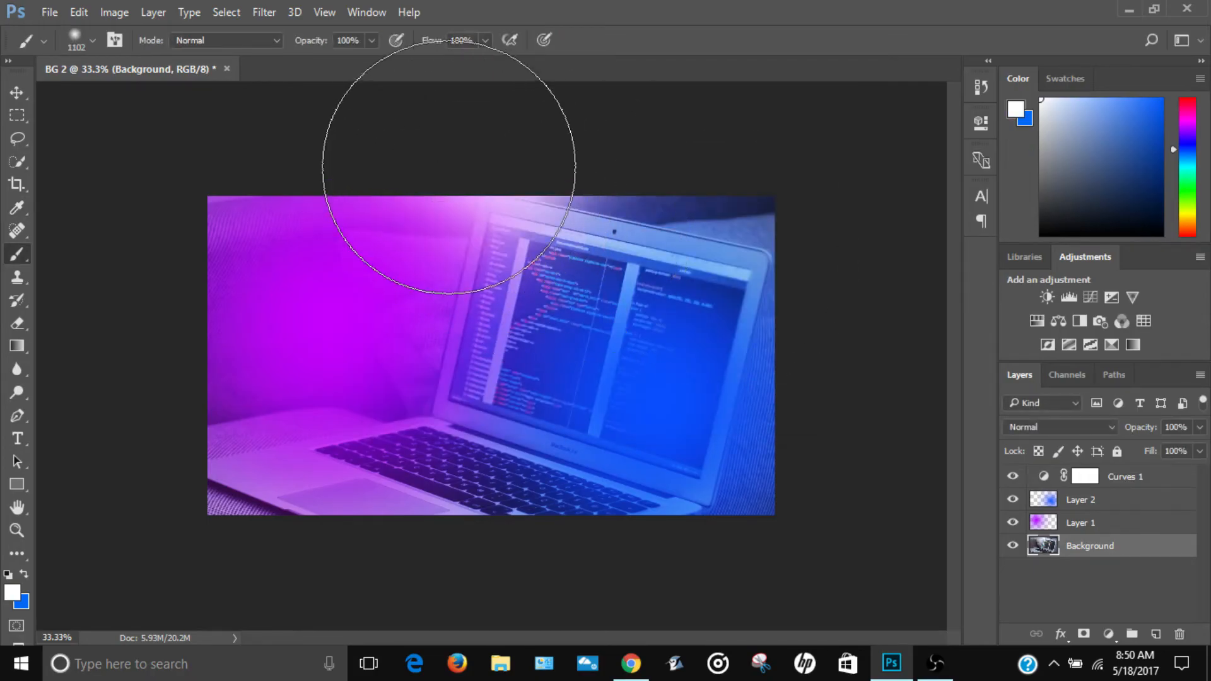
pyautogui.click(449, 168)
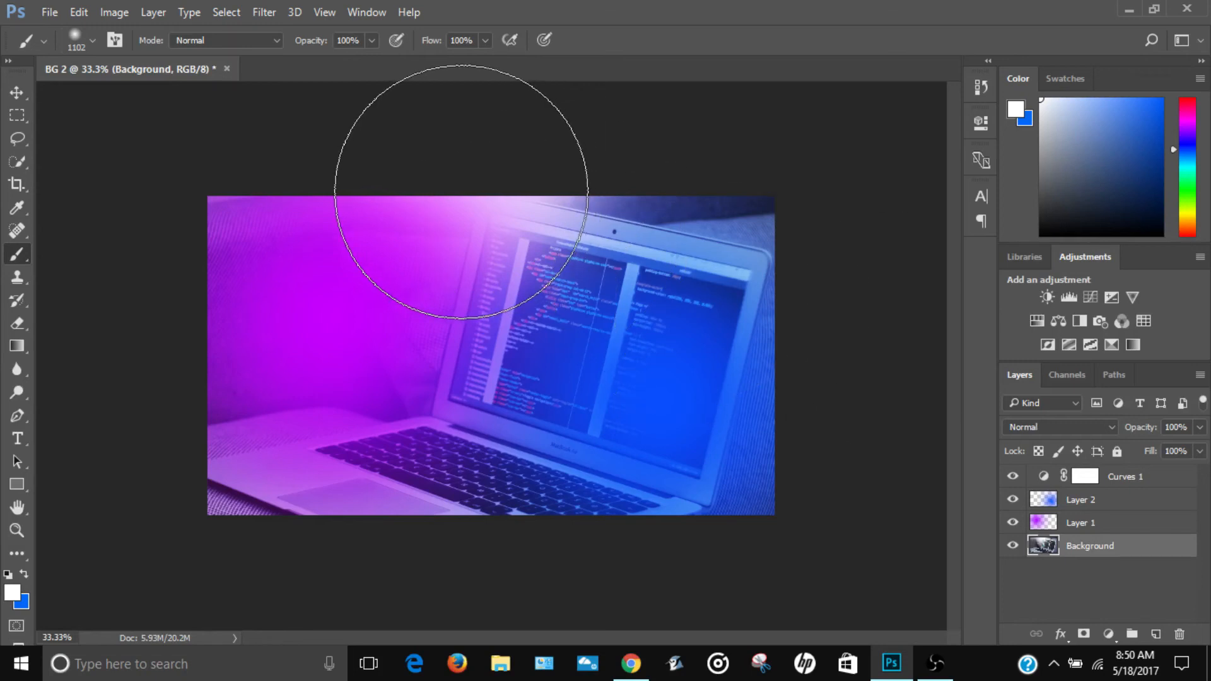
pyautogui.click(460, 192)
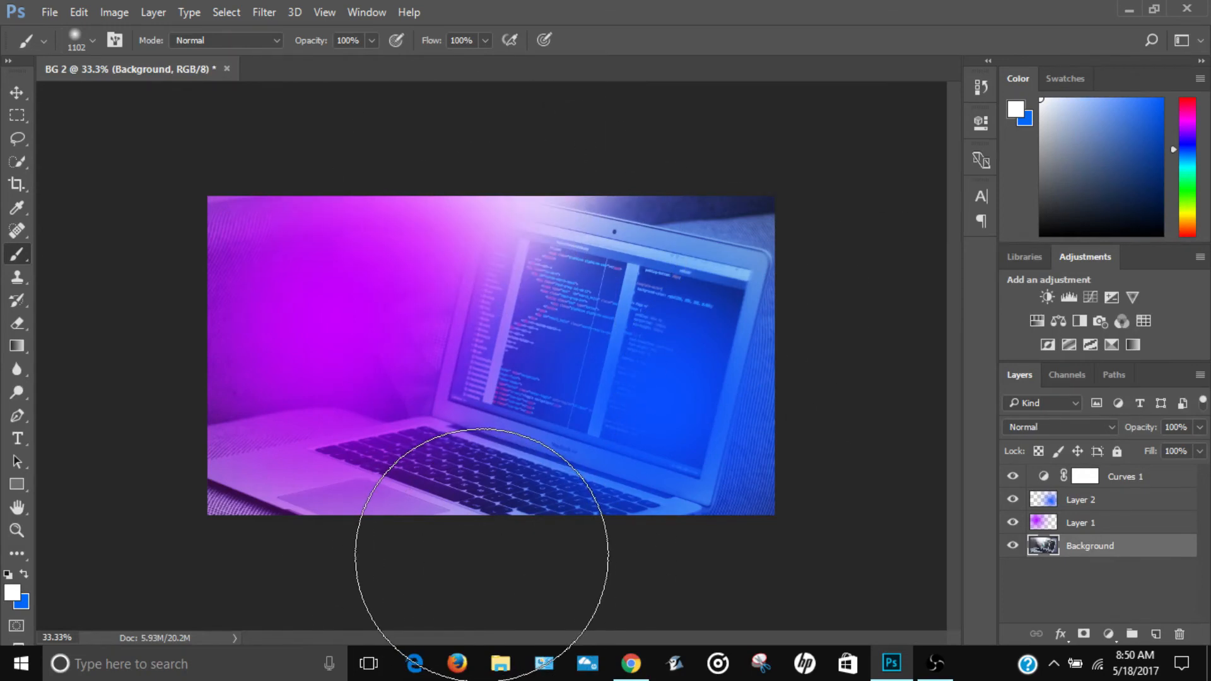
pyautogui.click(491, 527)
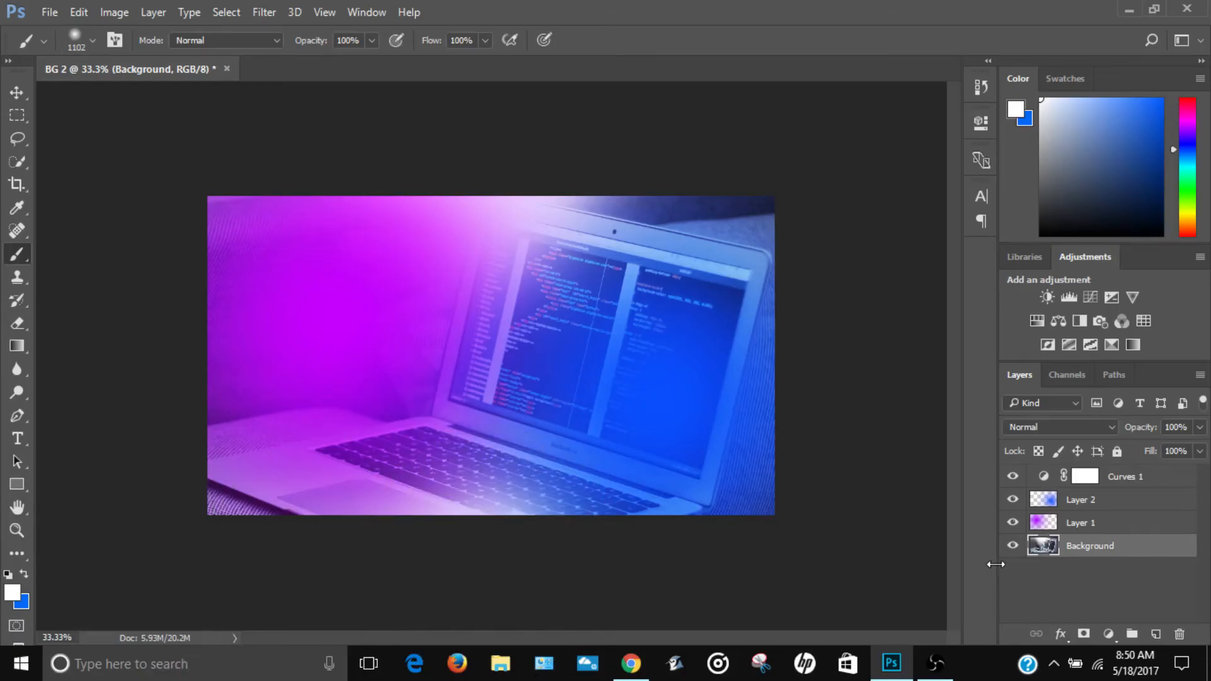
# Step: Add a Color Balance adjustment above Background with midtones at Cyan-Red +31, Magenta-Green -100 and Yellow-Blue shifted slightly toward blue
pyautogui.click(1055, 323)
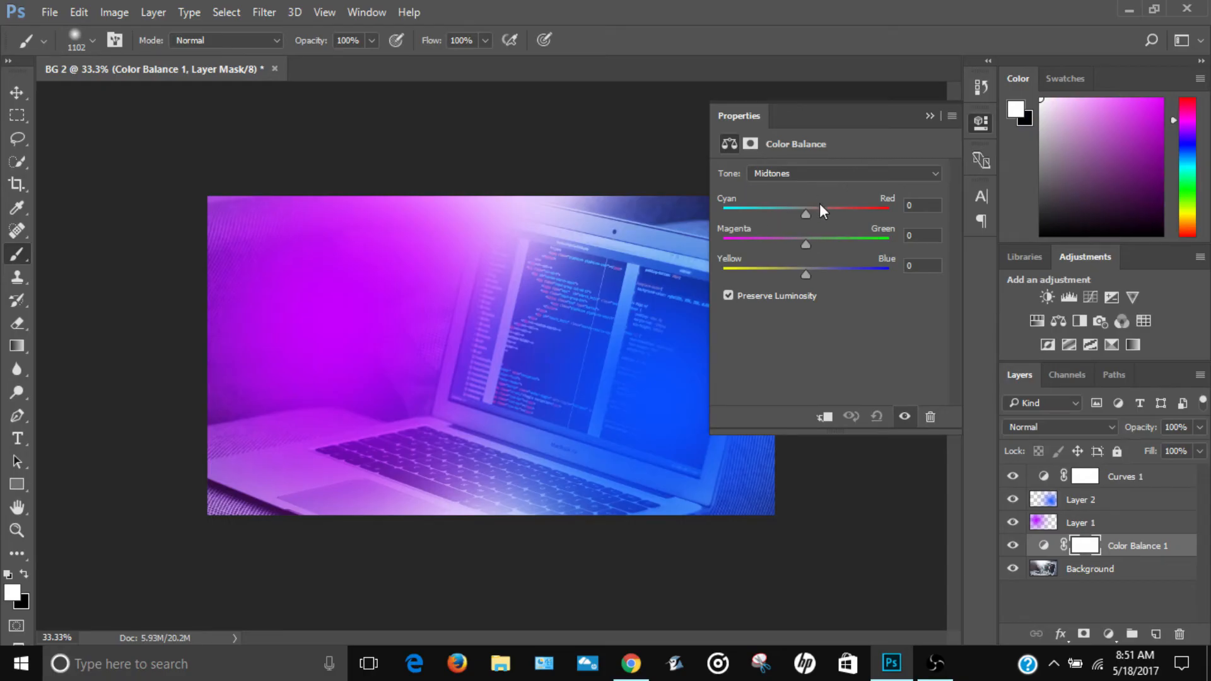
pyautogui.moveTo(809, 214); pyautogui.dragTo(848, 214)
pyautogui.press('v')
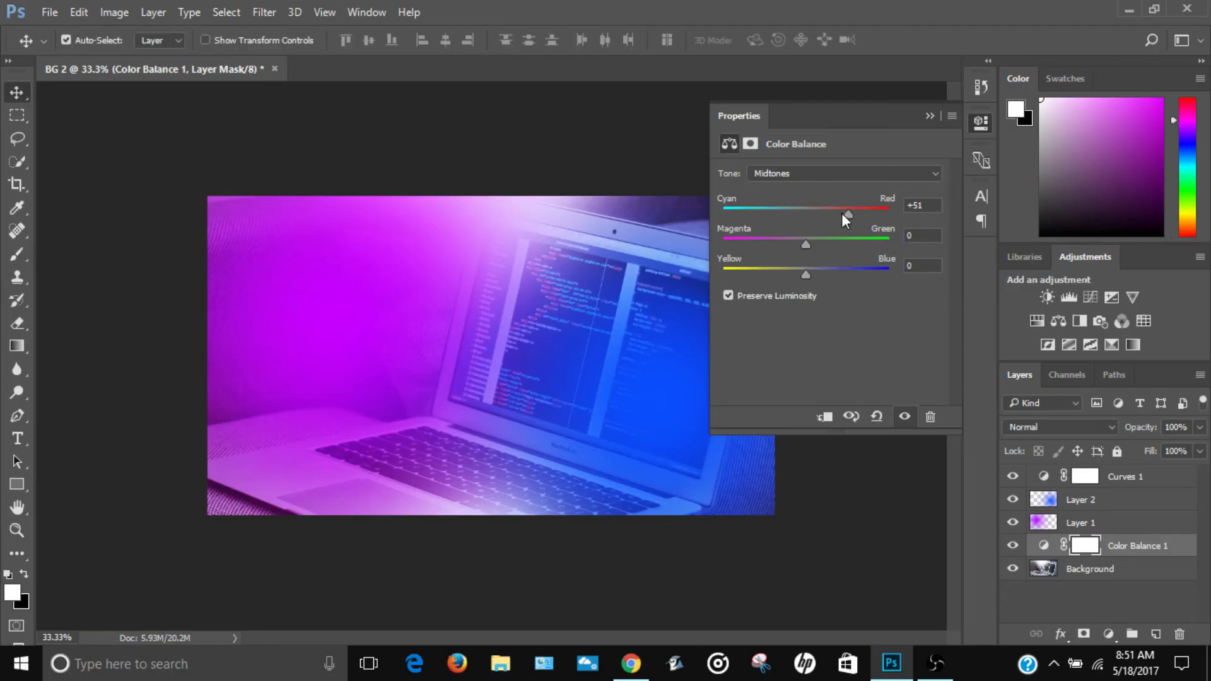
pyautogui.moveTo(843, 213); pyautogui.dragTo(918, 208)
pyautogui.moveTo(886, 213); pyautogui.dragTo(832, 214)
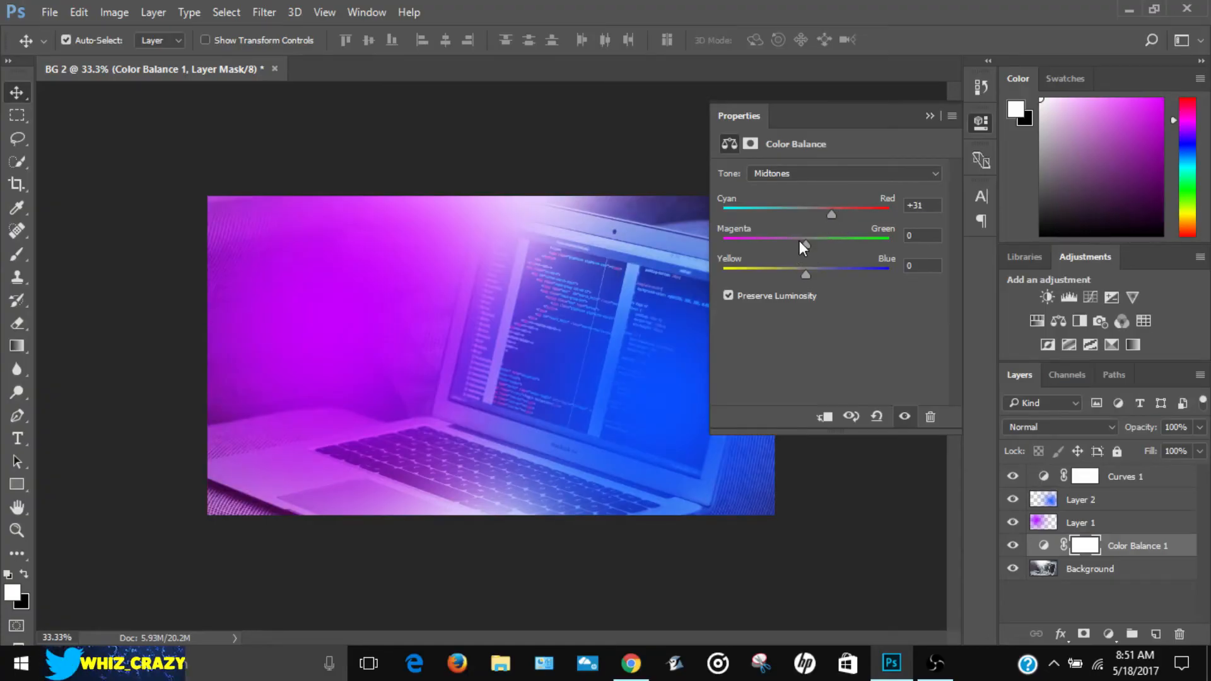
pyautogui.moveTo(807, 242); pyautogui.dragTo(672, 240)
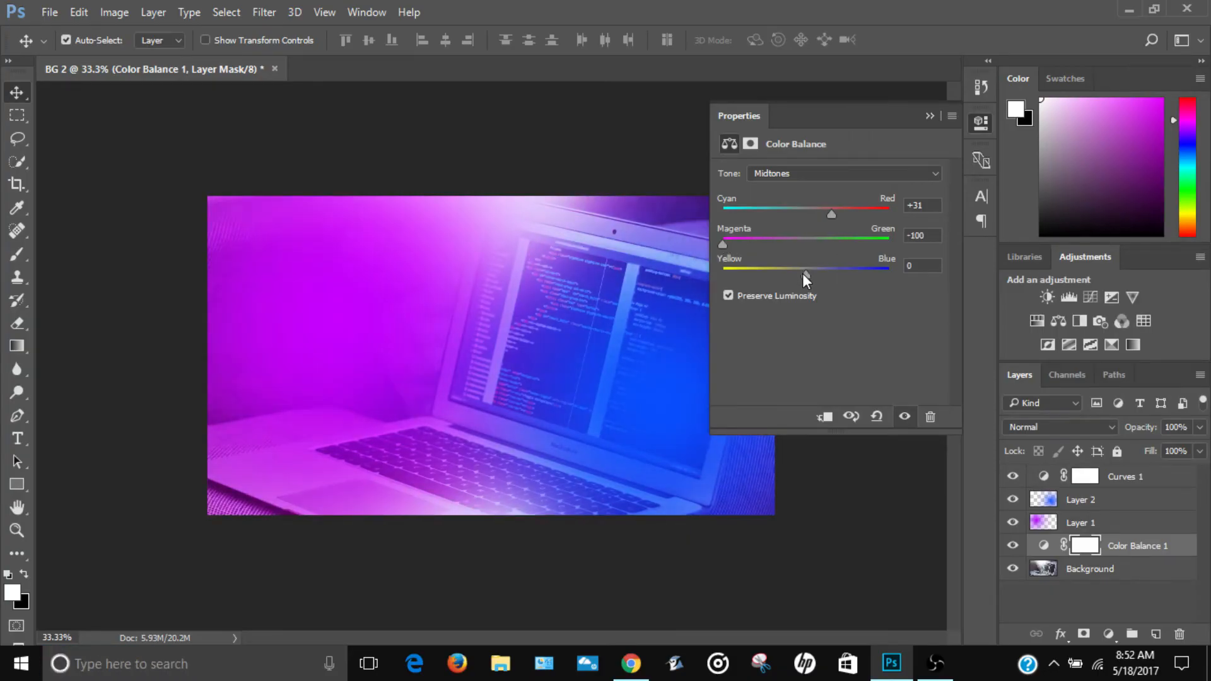
pyautogui.moveTo(804, 275); pyautogui.dragTo(823, 275)
pyautogui.click(927, 117)
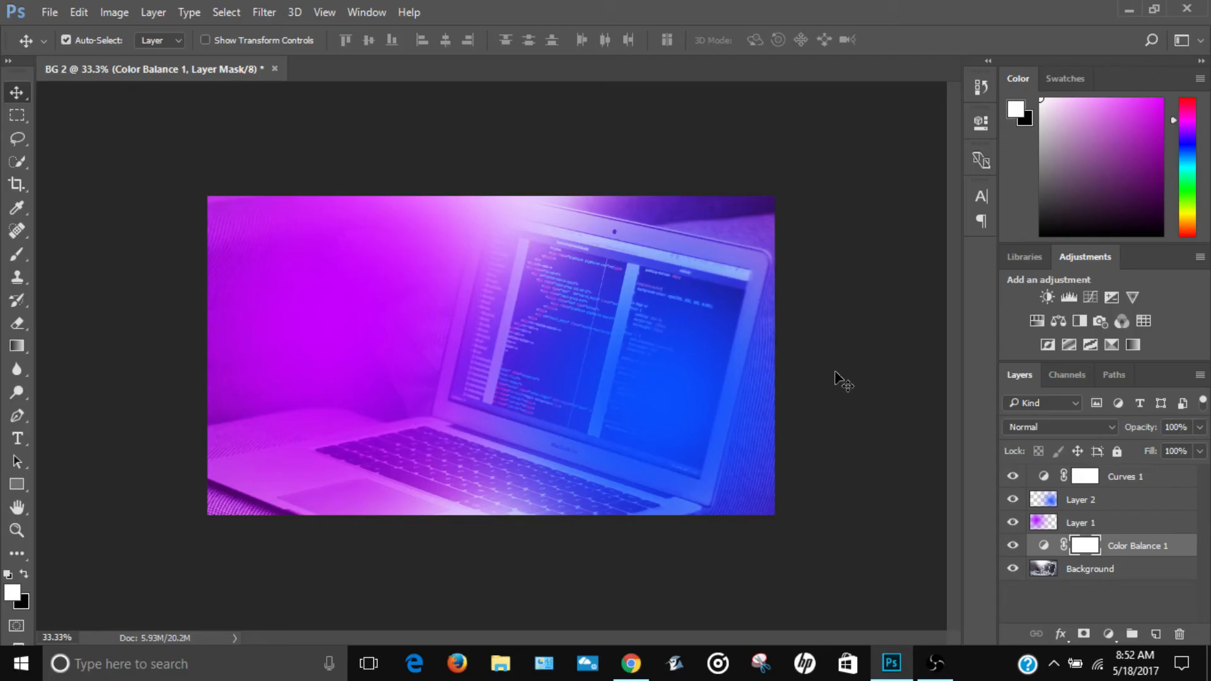
# Step: Add a Hue/Saturation adjustment above Color Balance 1 with Hue +24, Saturation -29 and Lightness -32
pyautogui.click(1034, 320)
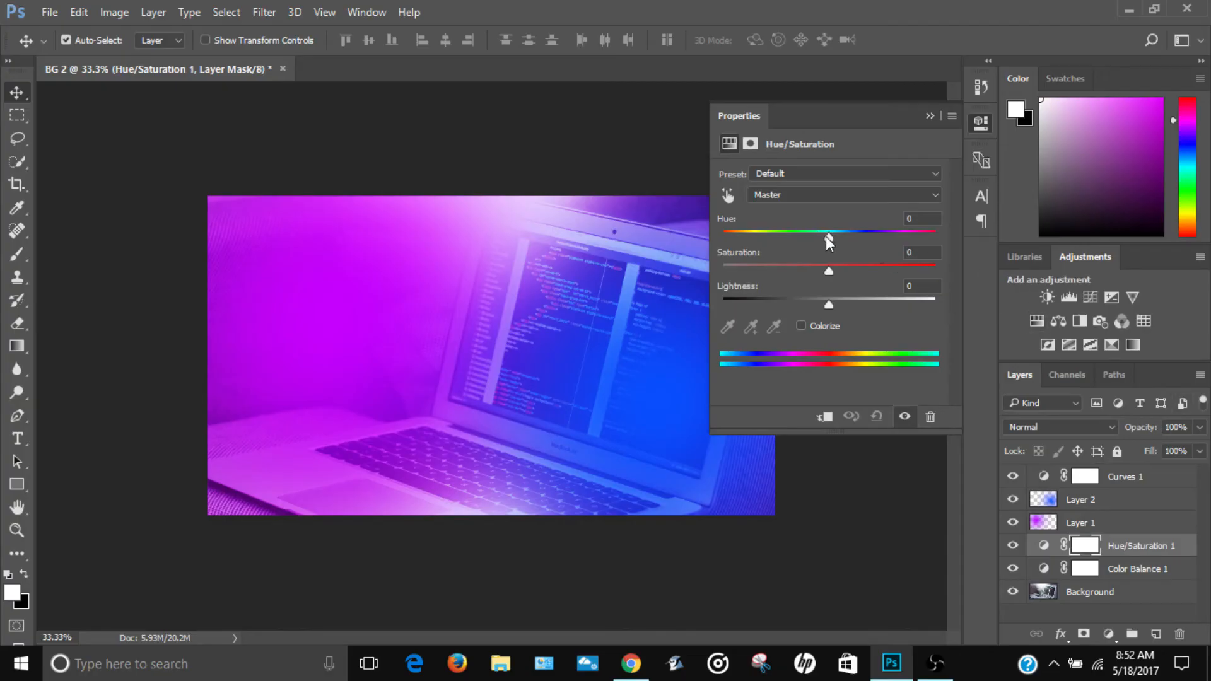
pyautogui.moveTo(828, 237); pyautogui.dragTo(705, 252)
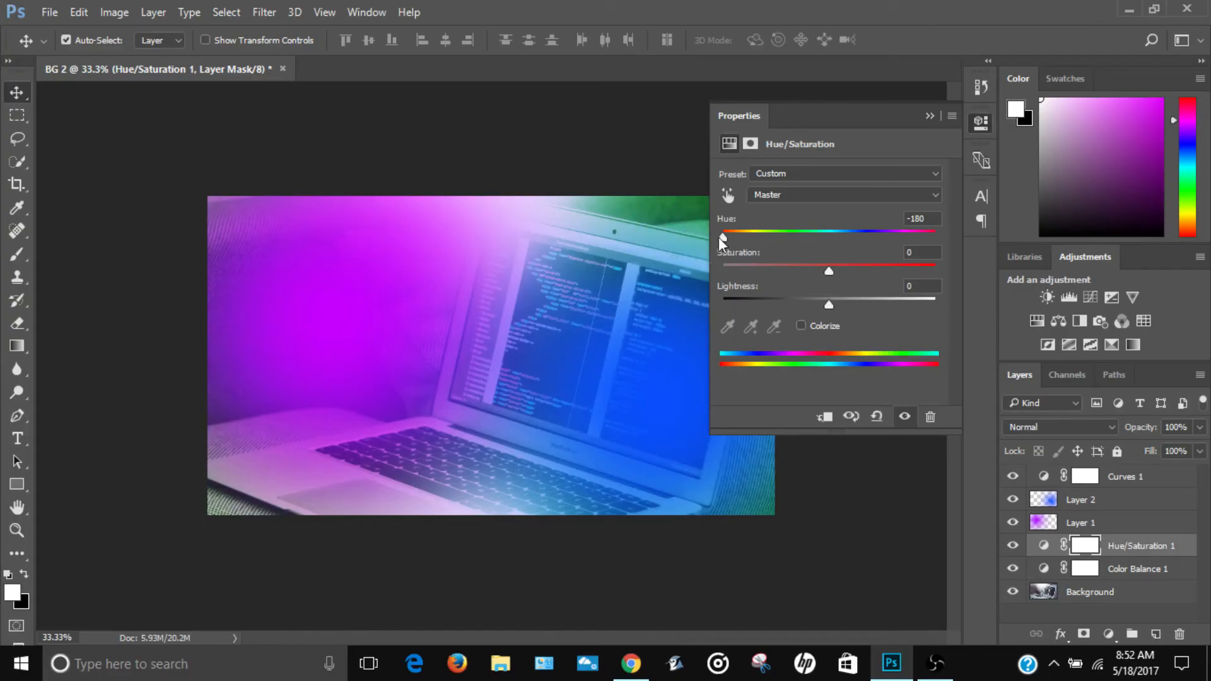
pyautogui.moveTo(721, 237); pyautogui.dragTo(853, 237)
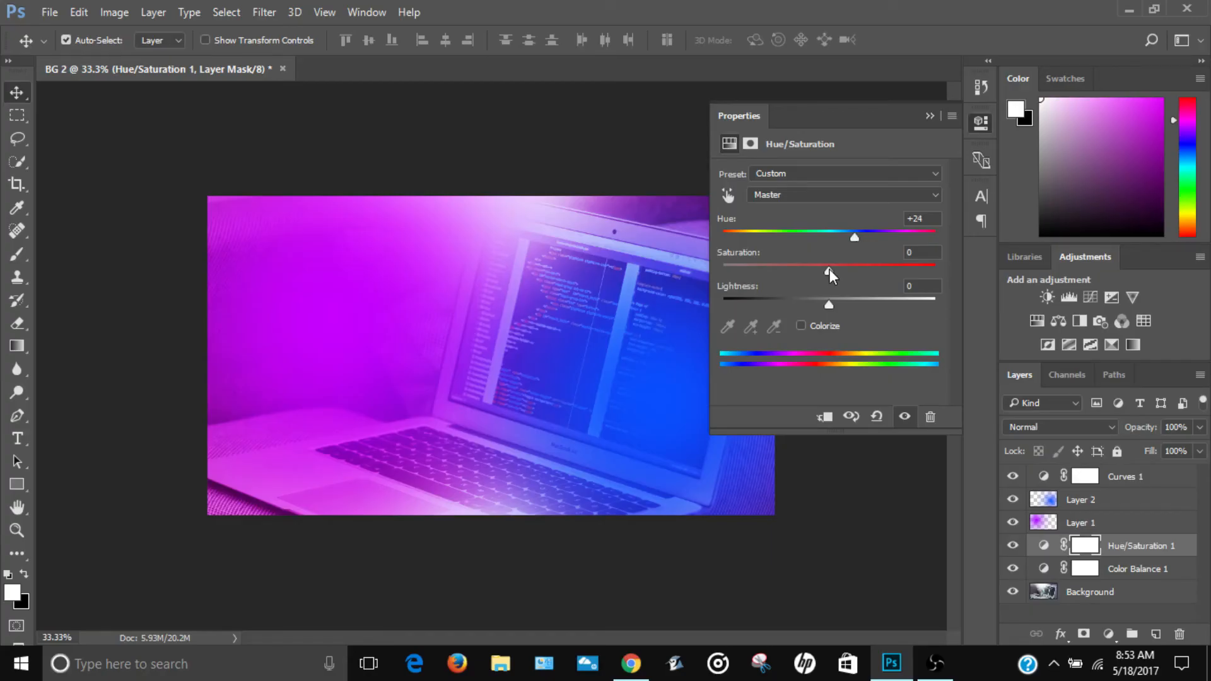
pyautogui.moveTo(830, 269); pyautogui.dragTo(798, 275)
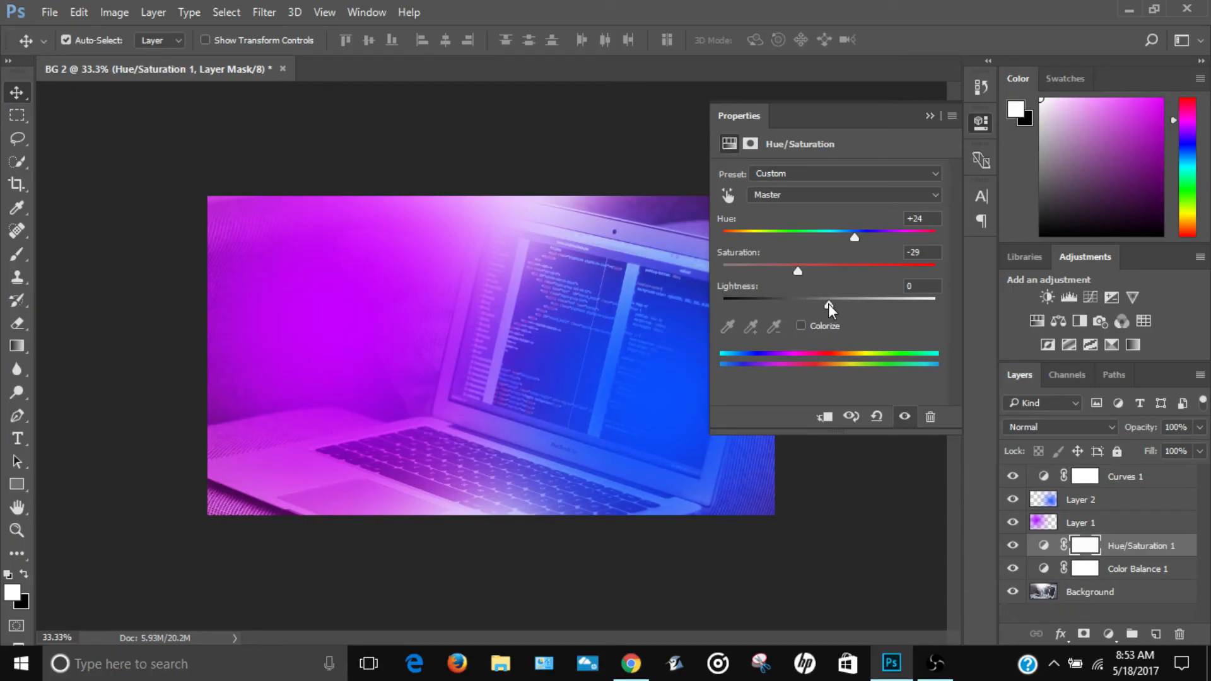
pyautogui.moveTo(828, 305); pyautogui.dragTo(796, 313)
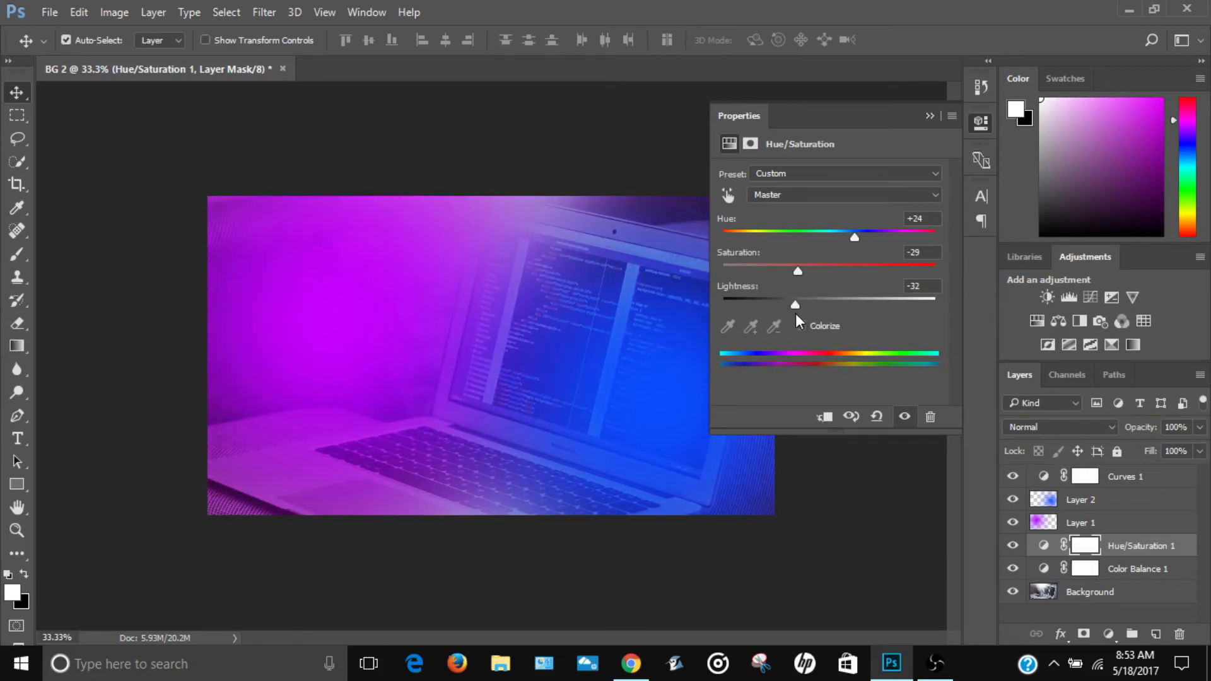
pyautogui.click(929, 116)
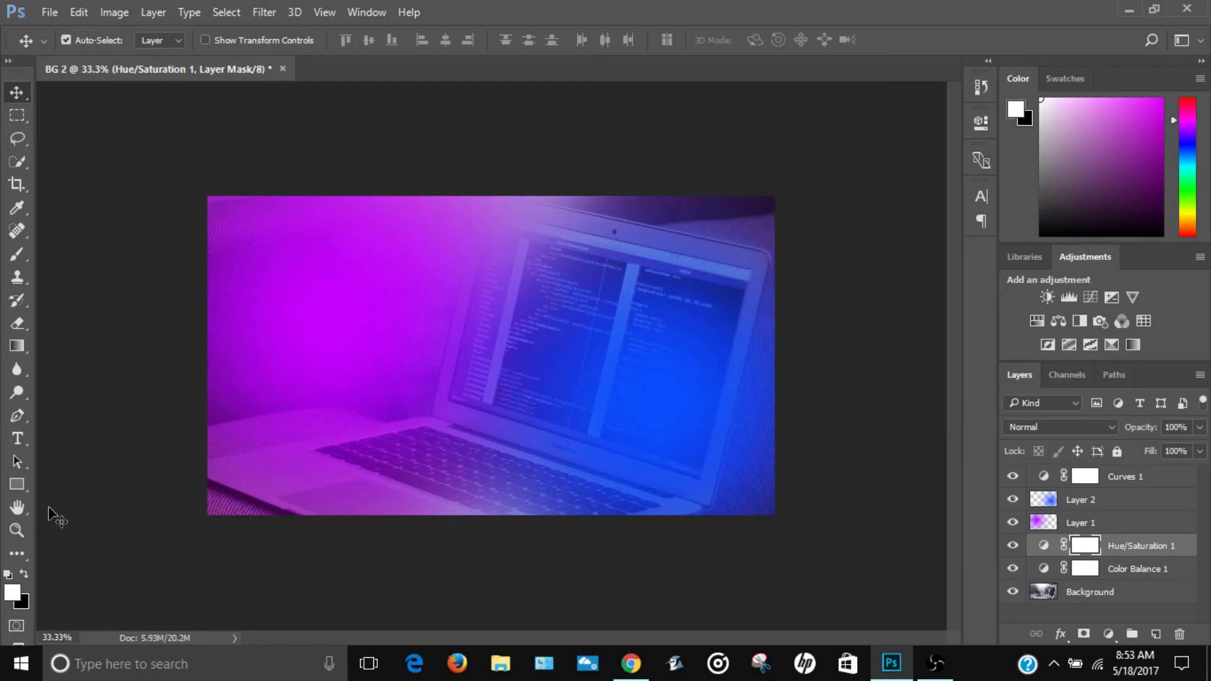
# Step: Add the white text THUMBNAIL in American Captain at 90 pt, starting over the purple area of the image
pyautogui.click(16, 530)
pyautogui.click(503, 394)
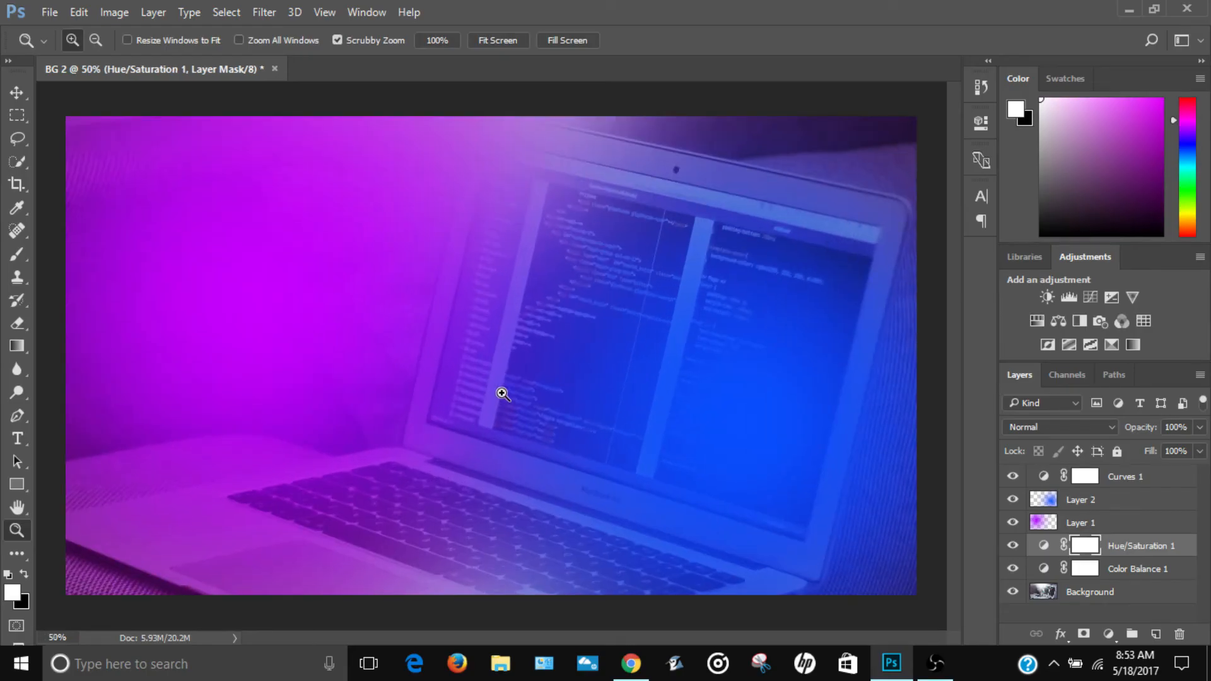
pyautogui.press('t')
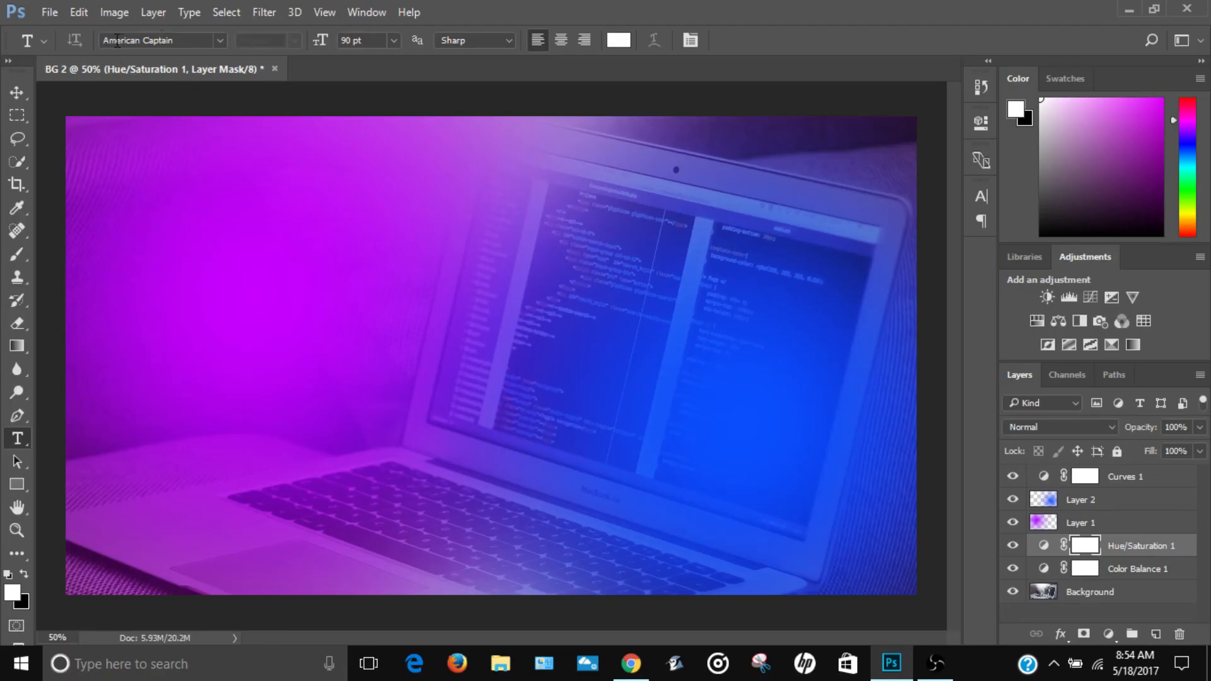
pyautogui.click(168, 383)
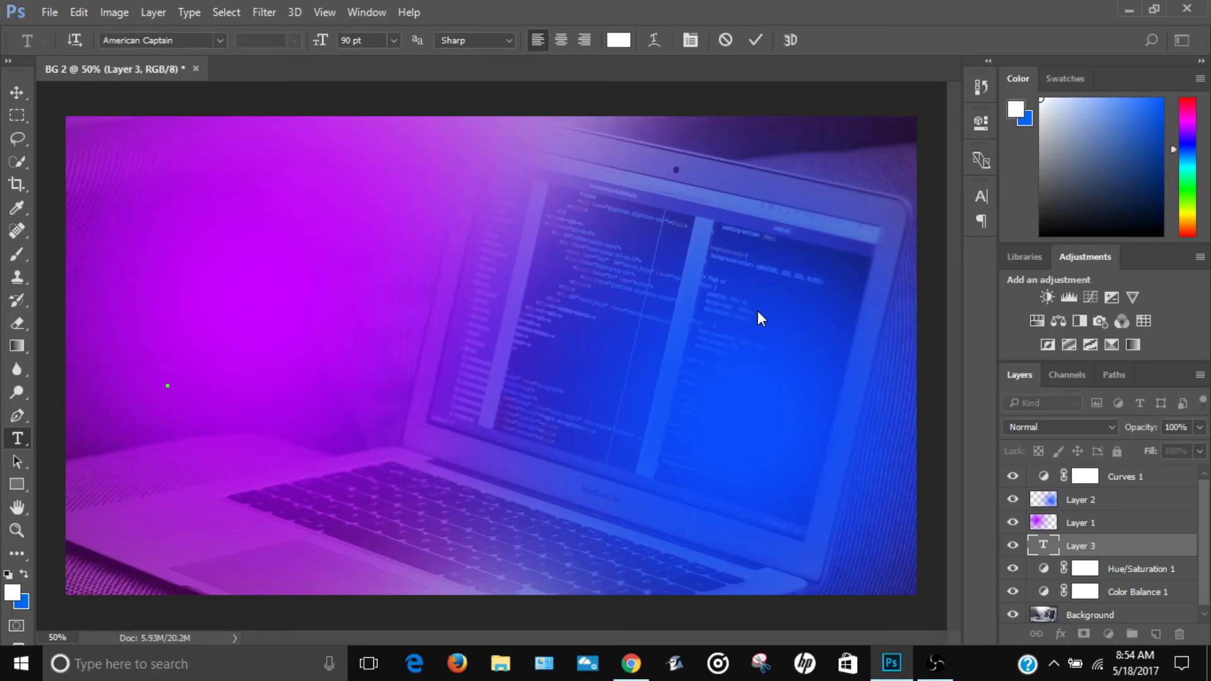
pyautogui.write('THUM')
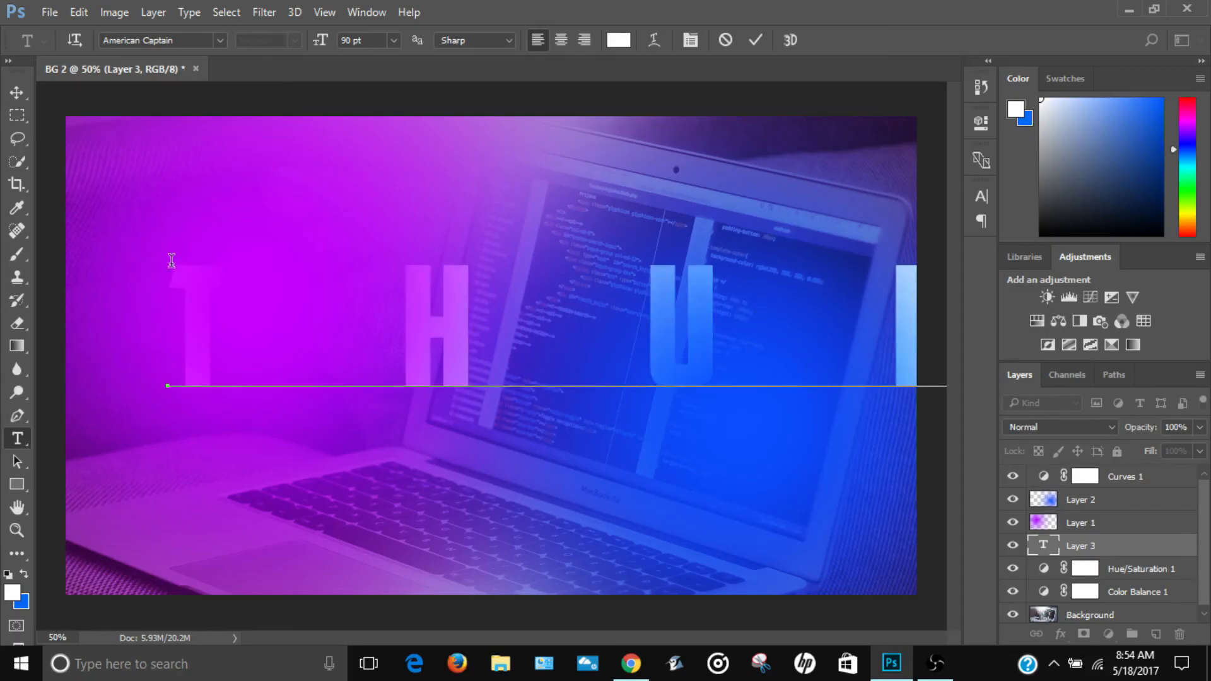
# Step: Set the tracking of the whole THUMBNAIL text to 0
pyautogui.doubleClick(374, 323)
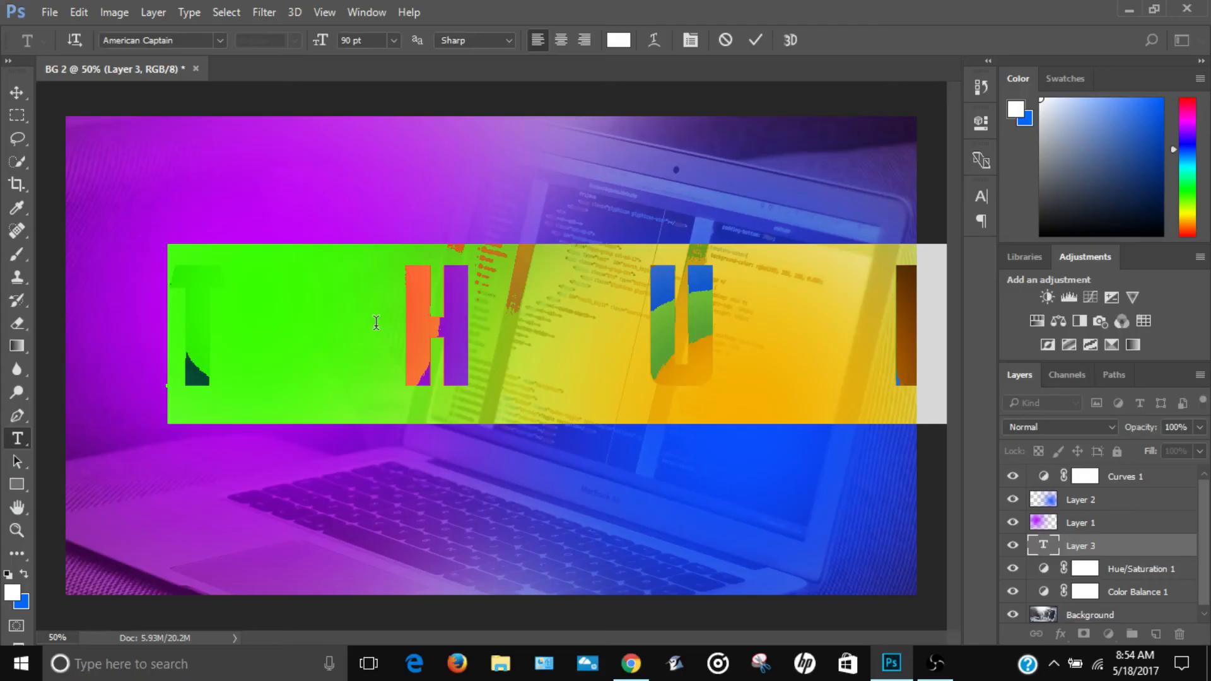
pyautogui.click(979, 195)
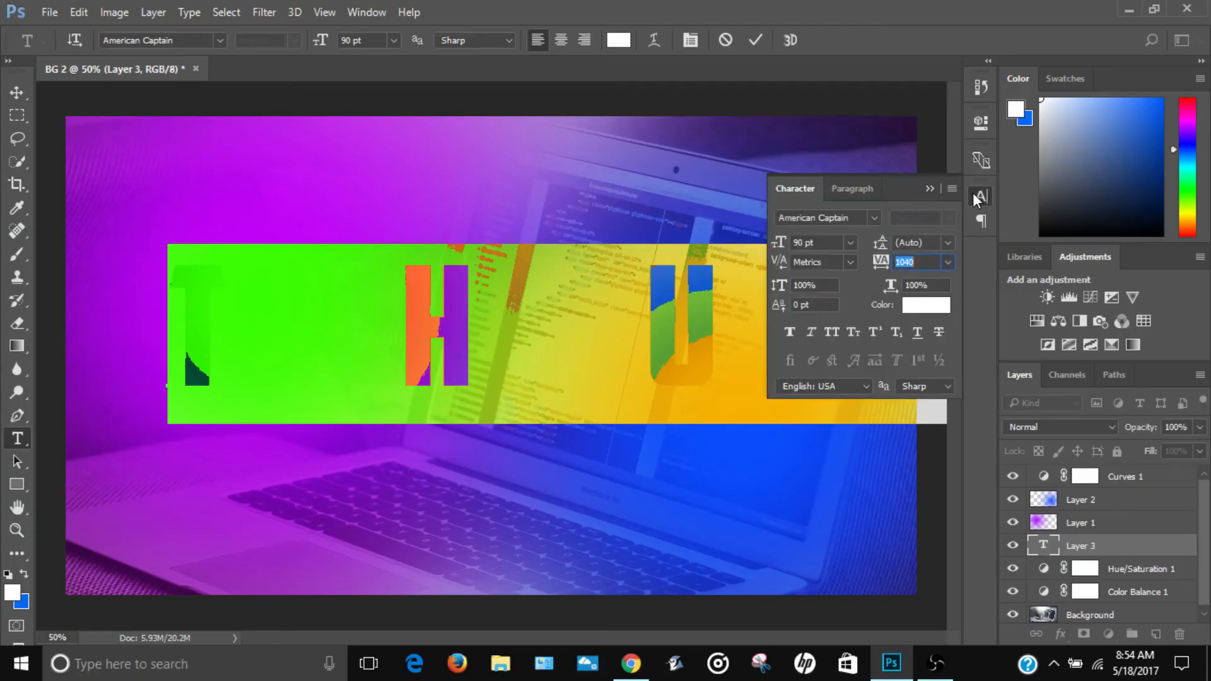
pyautogui.write('0')
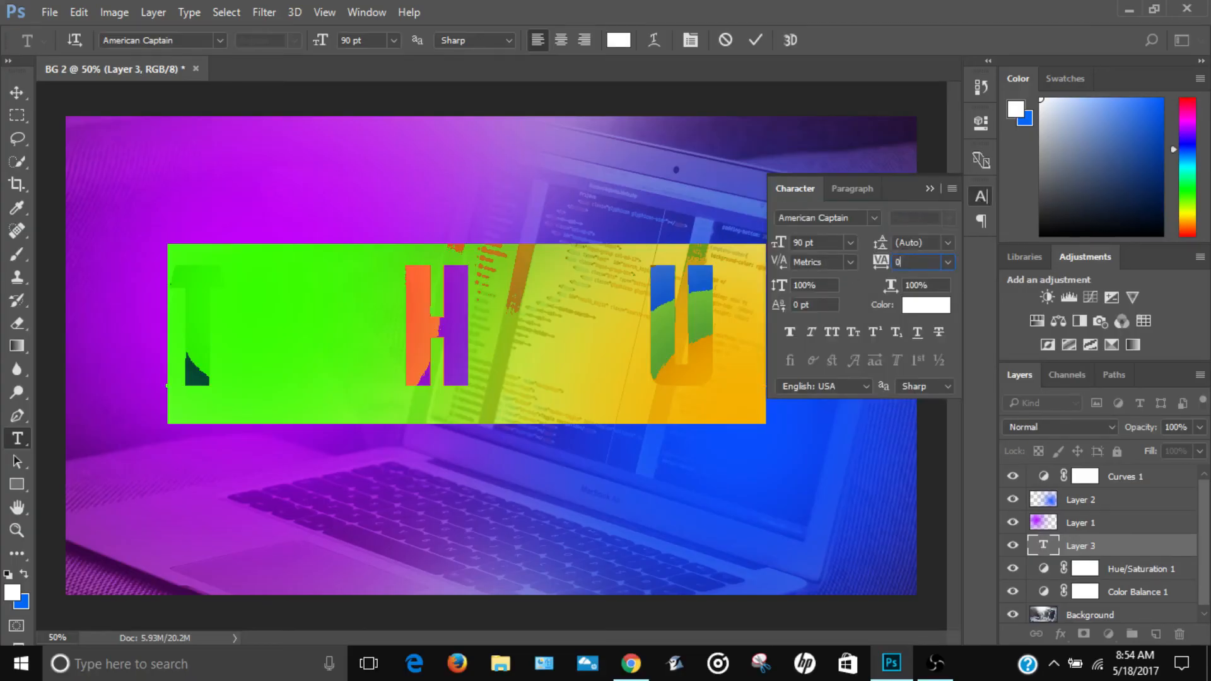
pyautogui.press('Return')
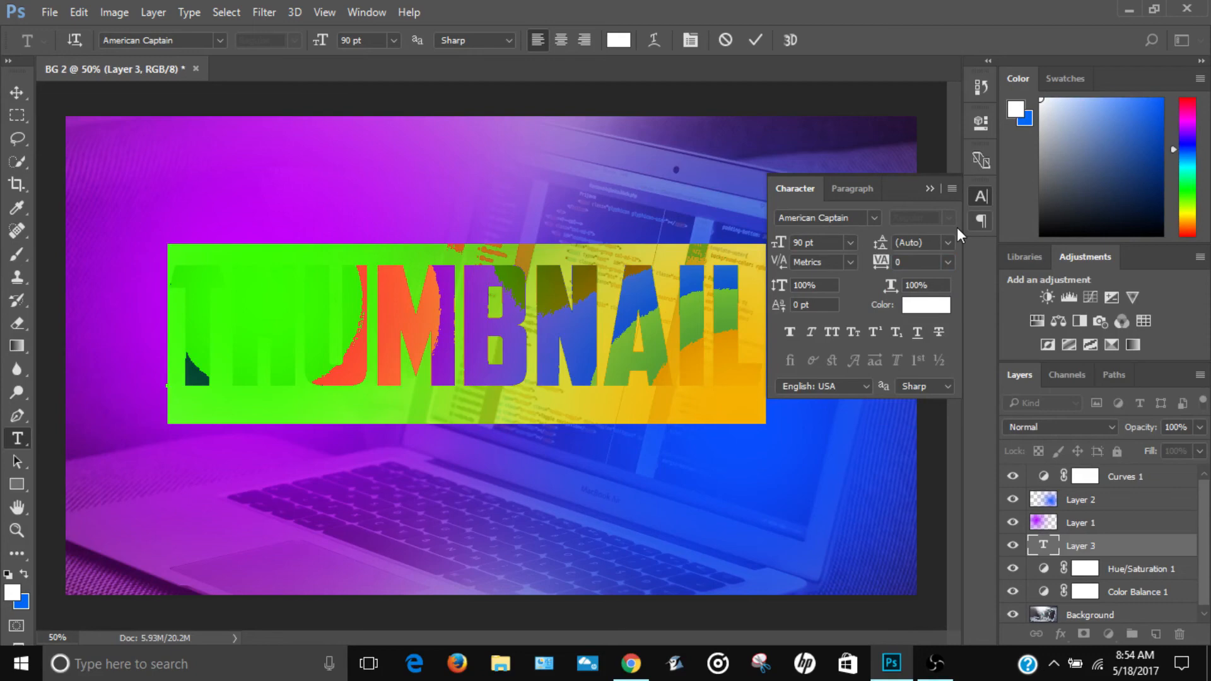
# Step: Move the THUMBNAIL text layer above Layer 2, directly below the Curves 1 adjustment
pyautogui.click(795, 146)
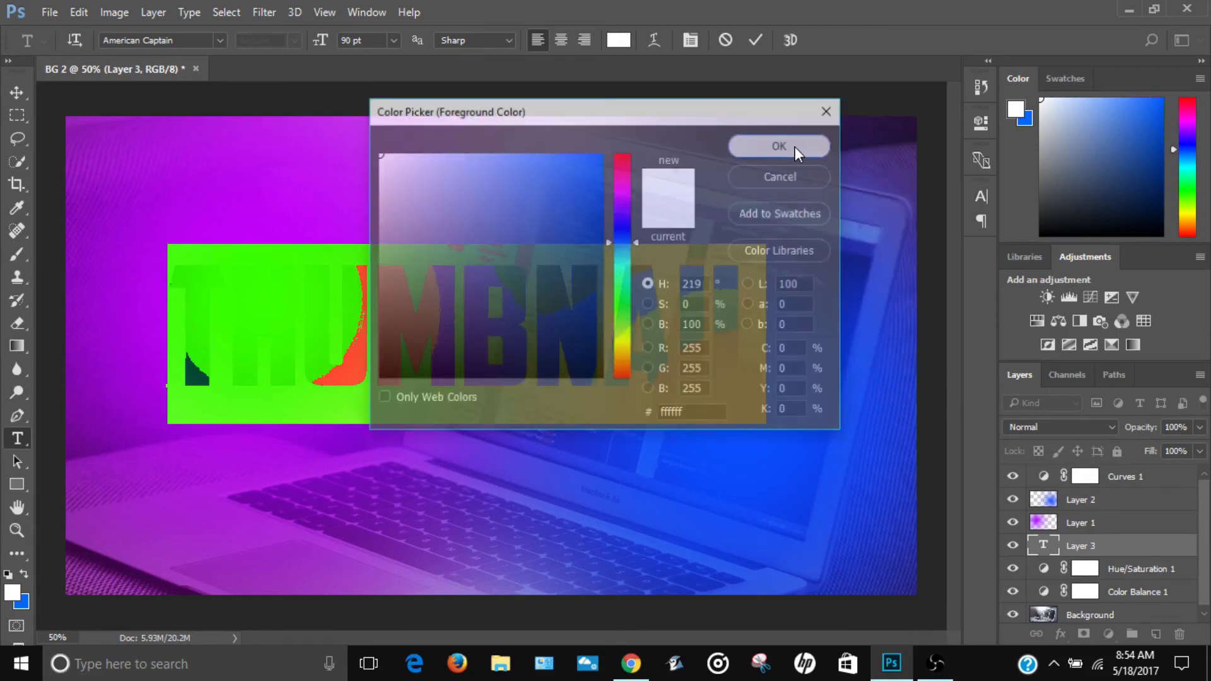
pyautogui.click(795, 150)
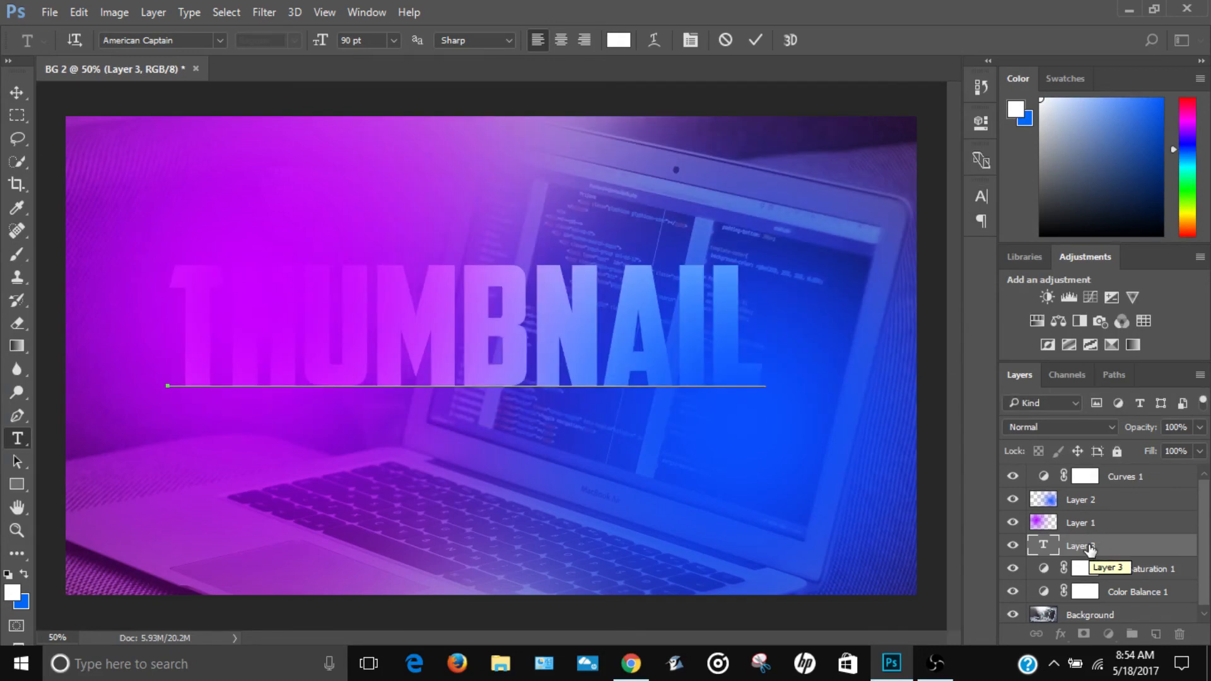
pyautogui.moveTo(1089, 547); pyautogui.dragTo(1087, 498)
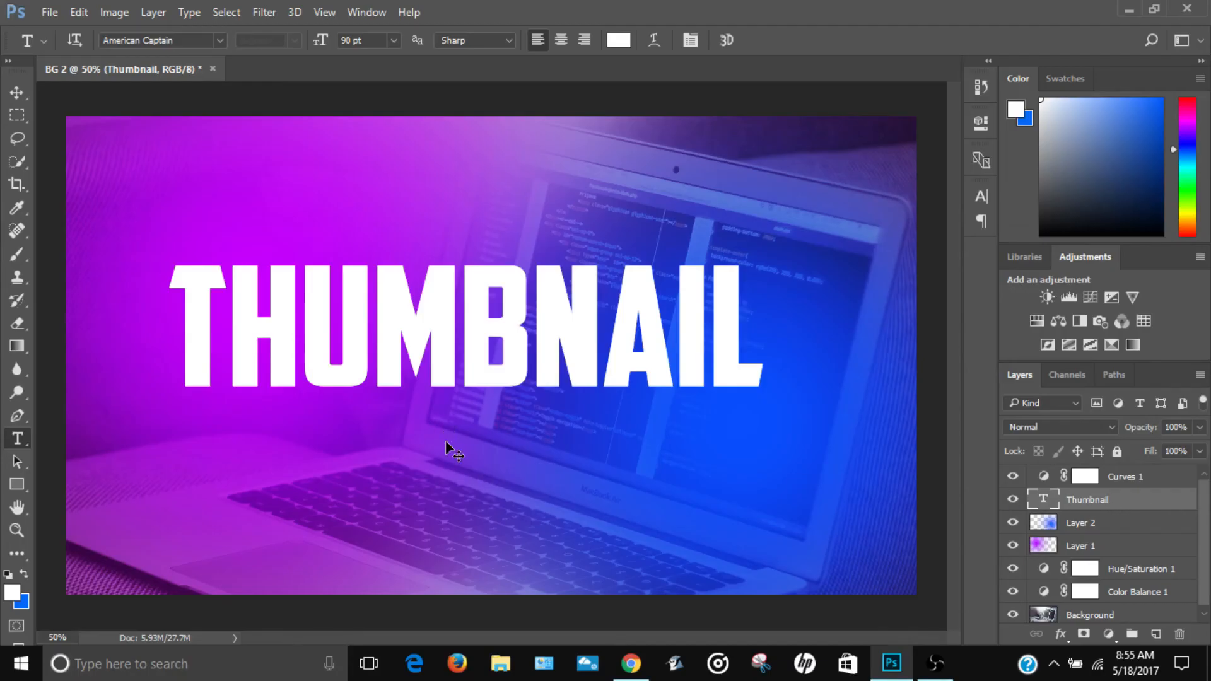
# Step: Center the THUMBNAIL text vertically and horizontally on the whole canvas and rasterize its type layer
pyautogui.hotkey('ctrl', 'a')
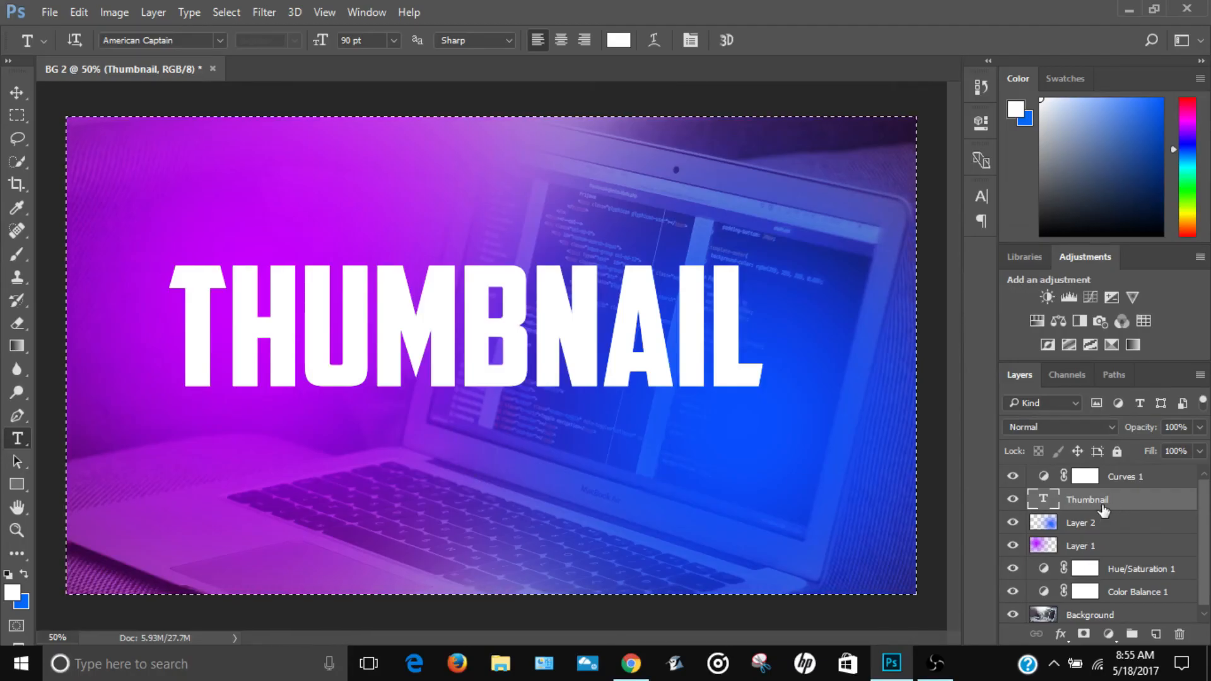
pyautogui.click(22, 93)
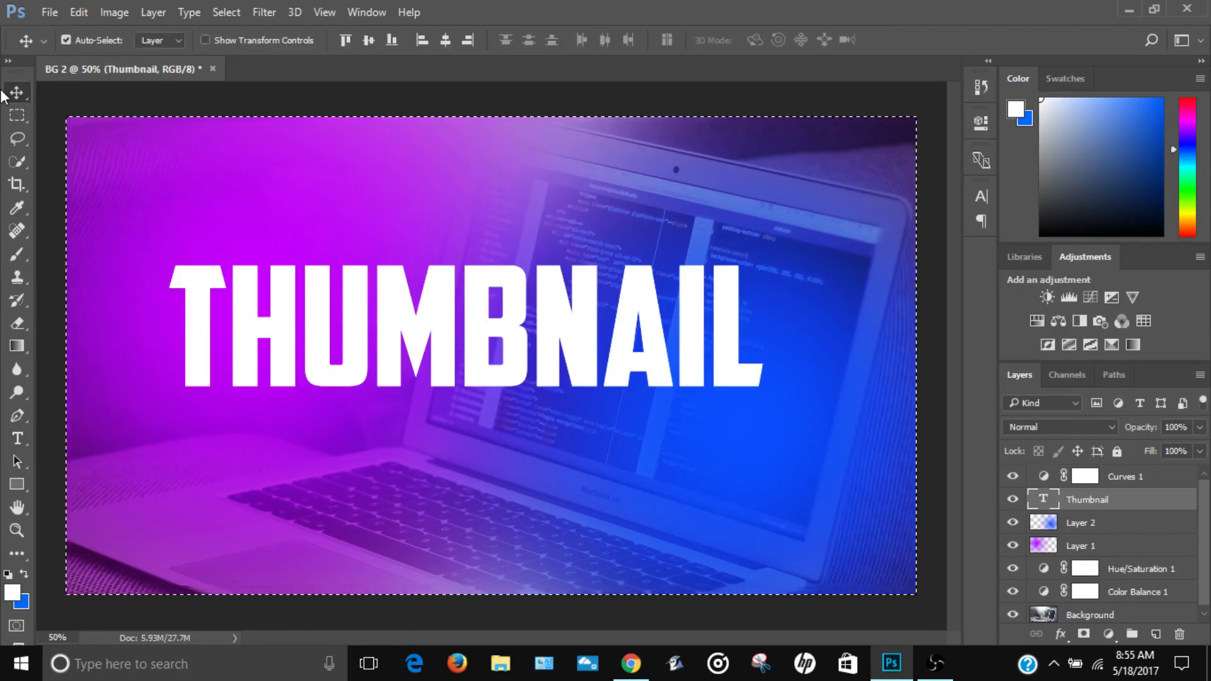
pyautogui.click(368, 41)
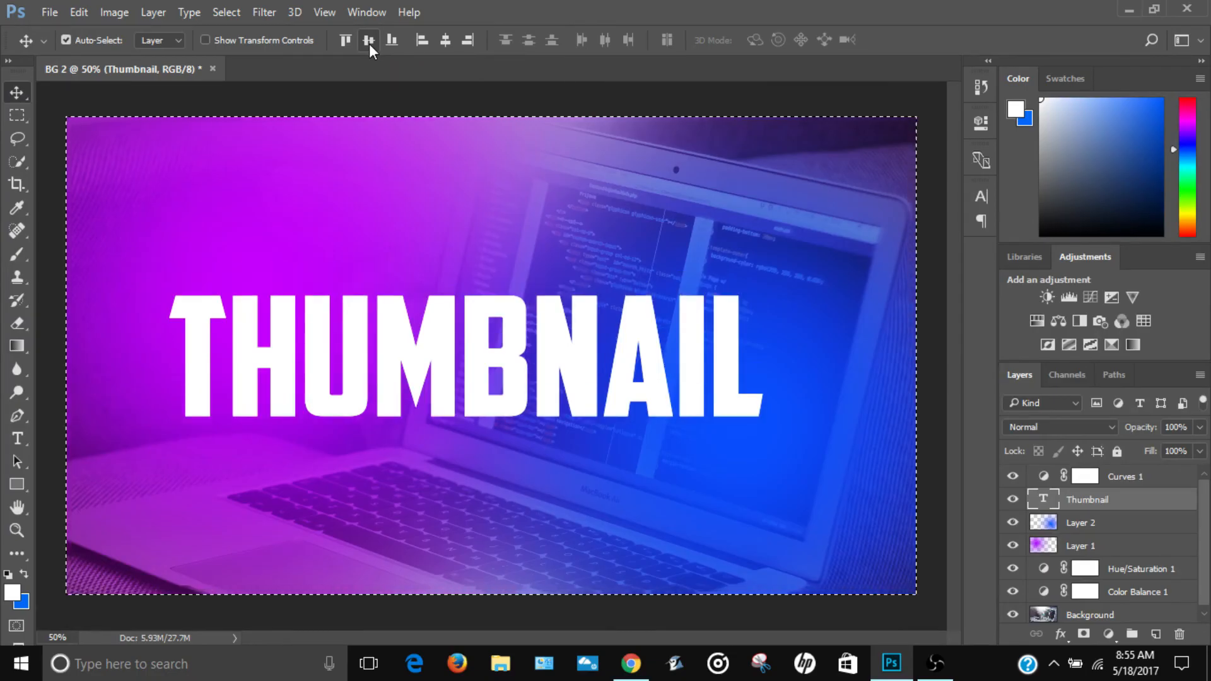
pyautogui.click(448, 39)
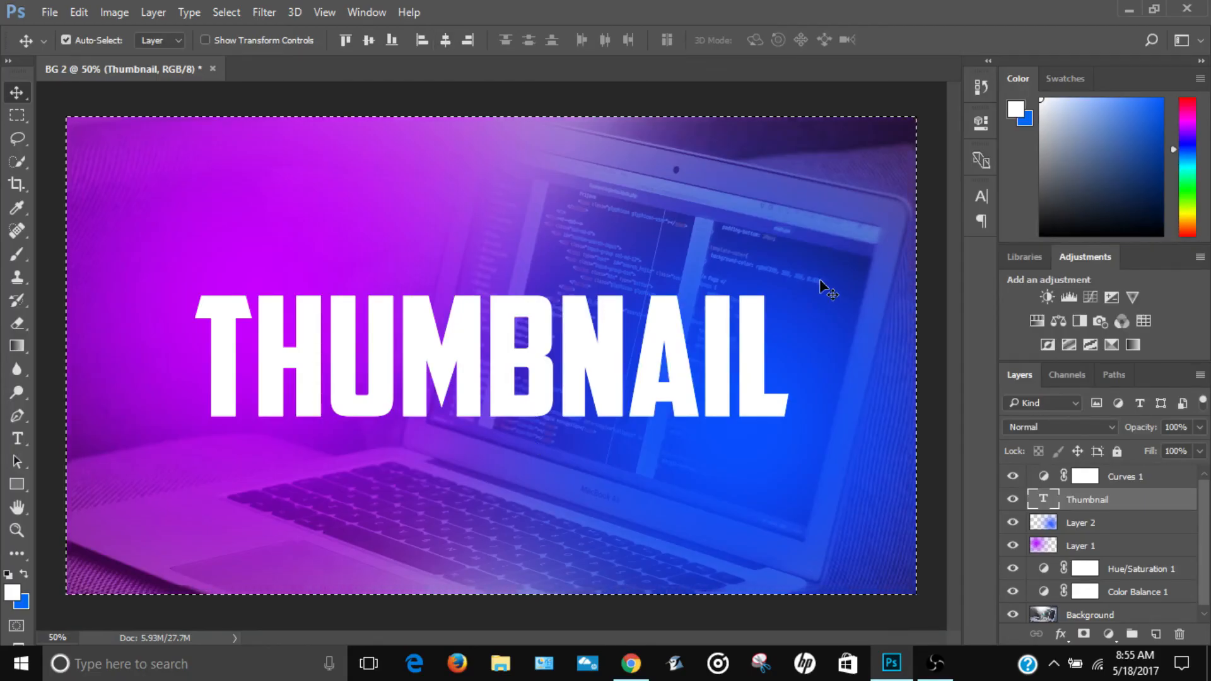
pyautogui.rightClick(1093, 505)
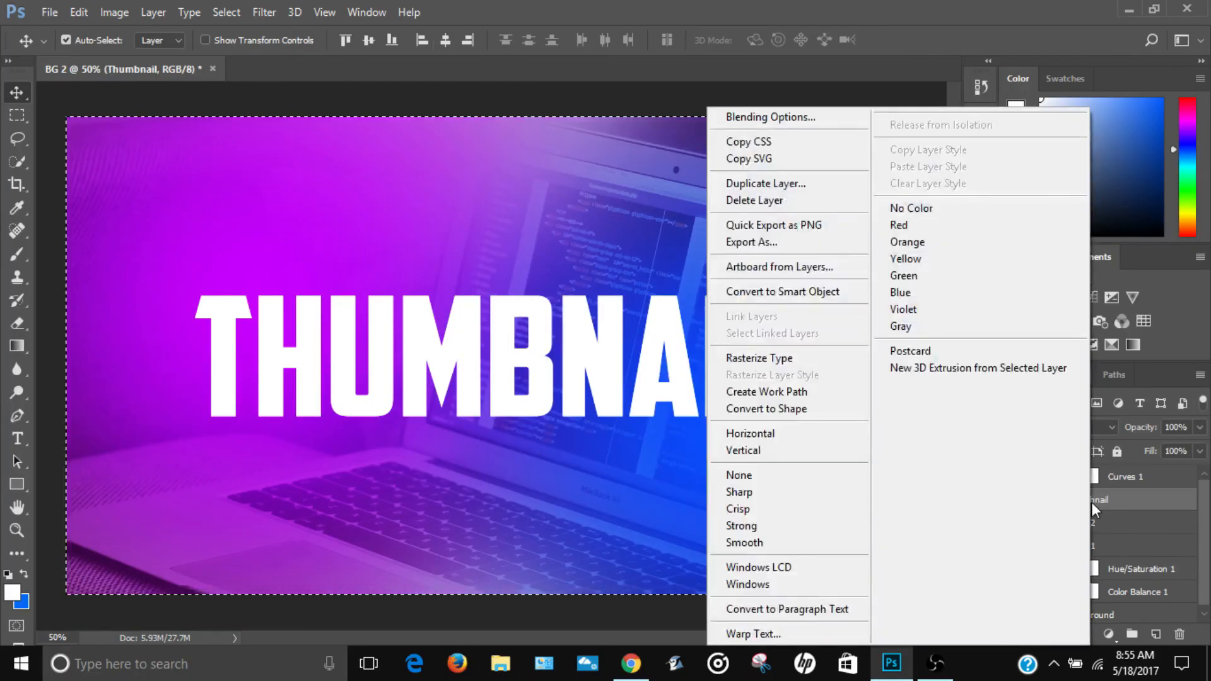
pyautogui.click(797, 356)
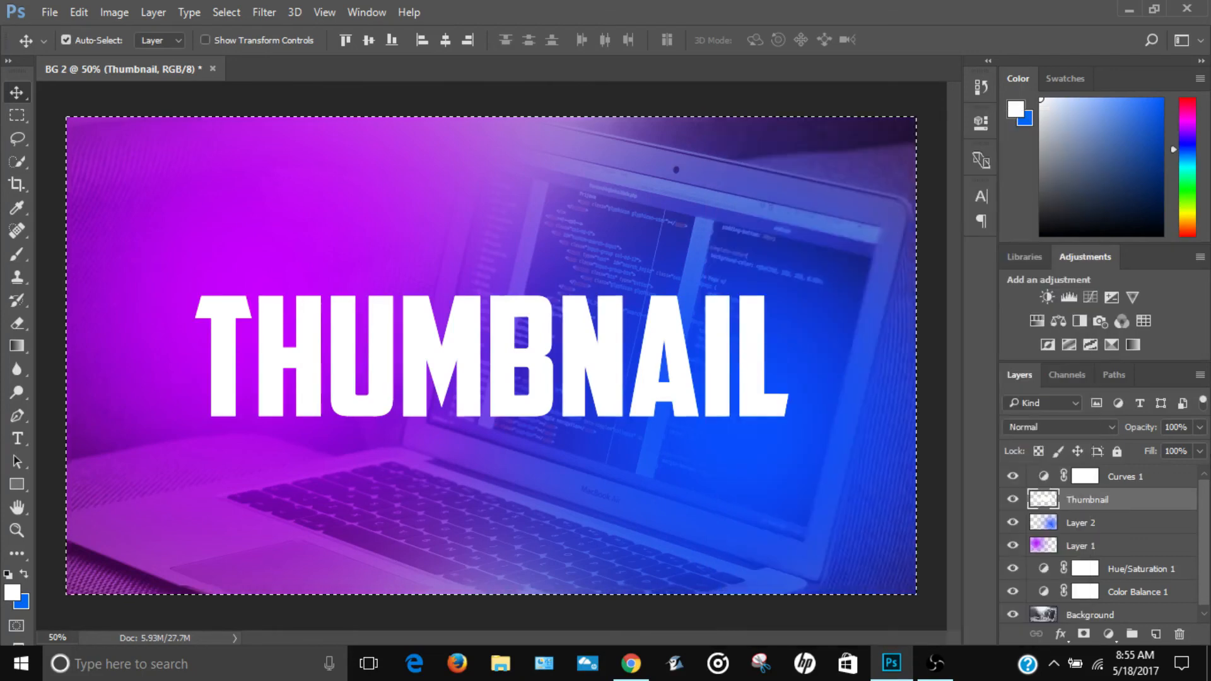
# Step: Apply a layer style to the Thumbnail layer with 90% opacity and Drop Shadow enabled
pyautogui.rightClick(1082, 498)
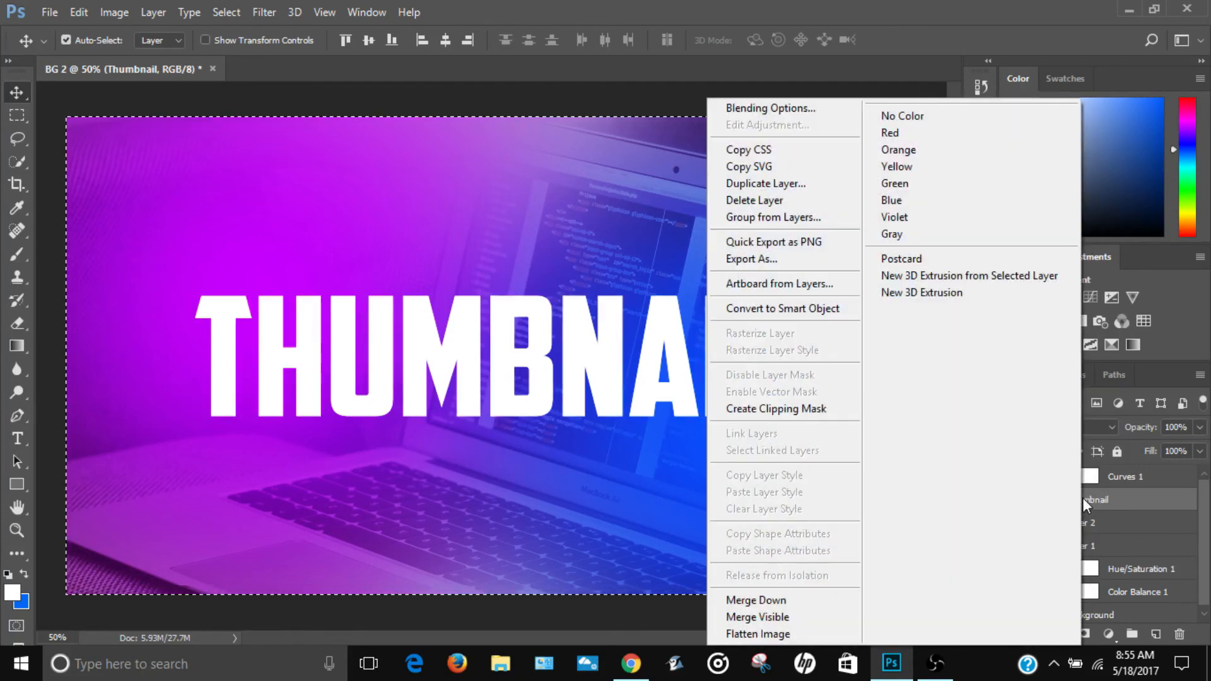
pyautogui.click(769, 107)
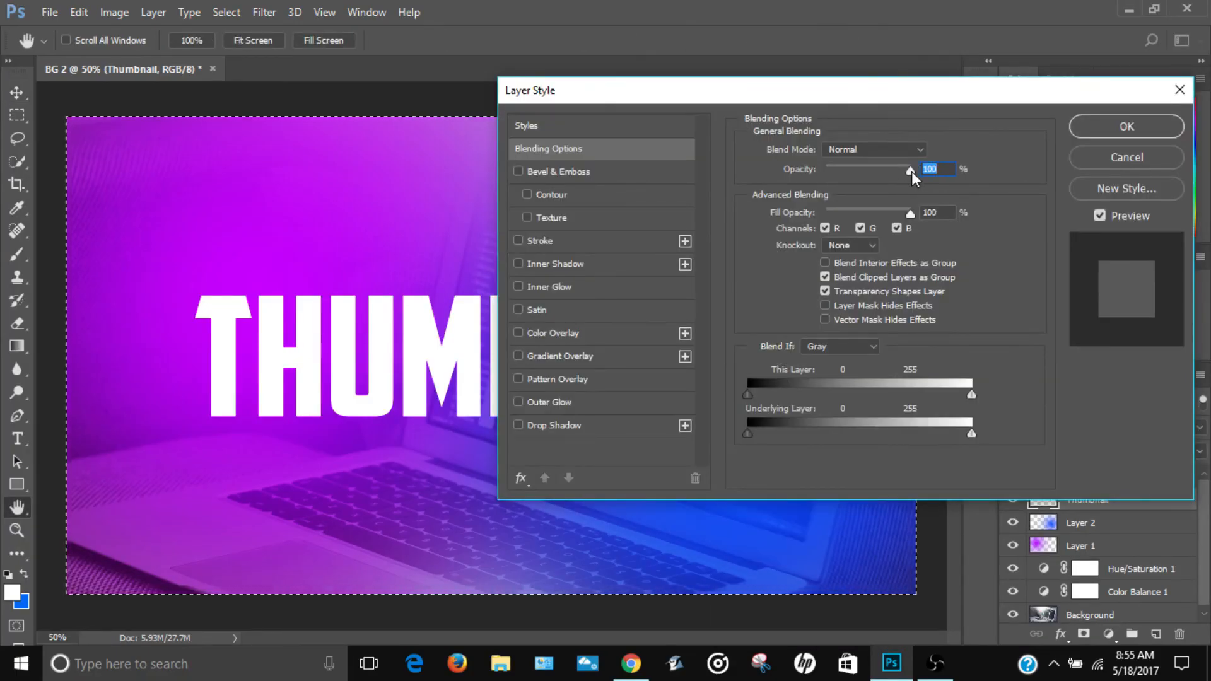
pyautogui.moveTo(908, 172)
pyautogui.mouseDown()
pyautogui.moveTo(838, 187)
pyautogui.moveTo(901, 183)
pyautogui.mouseUp()
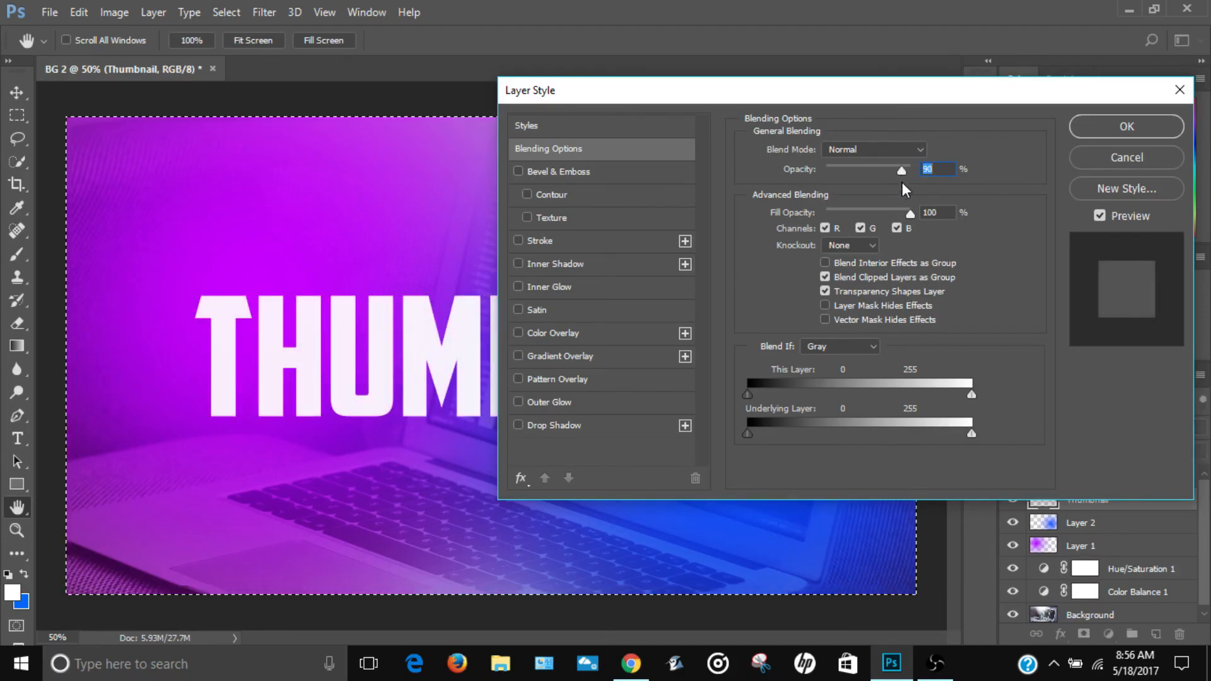
pyautogui.click(518, 426)
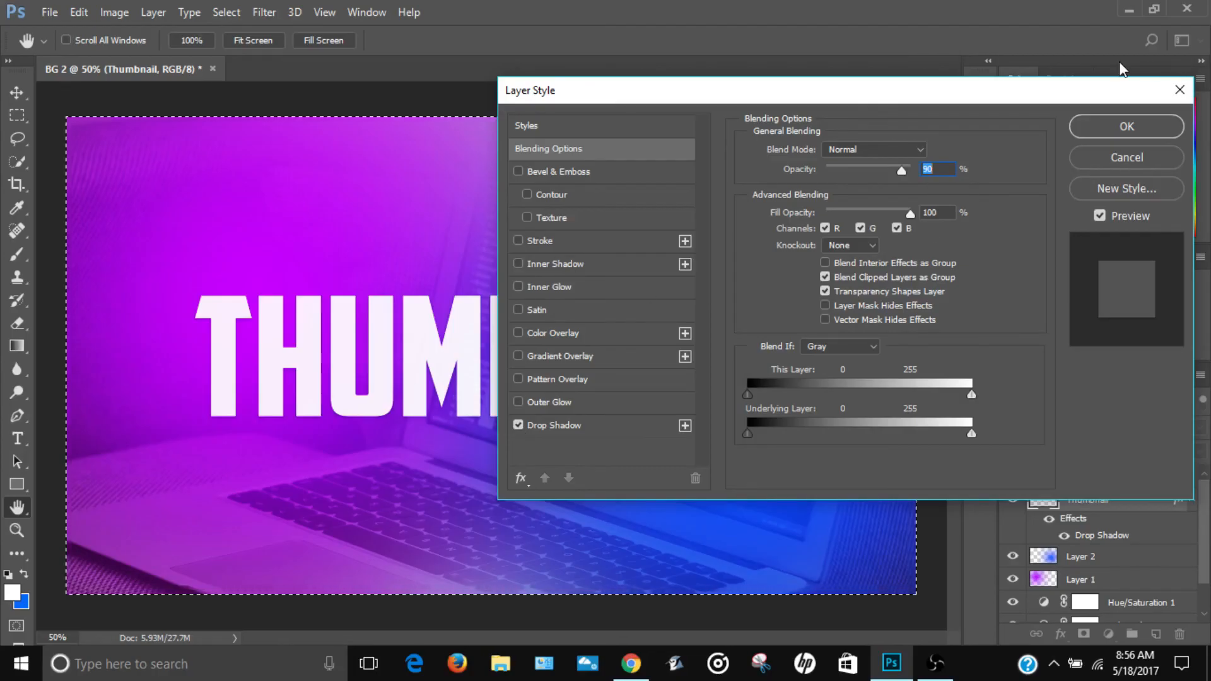
pyautogui.click(1136, 124)
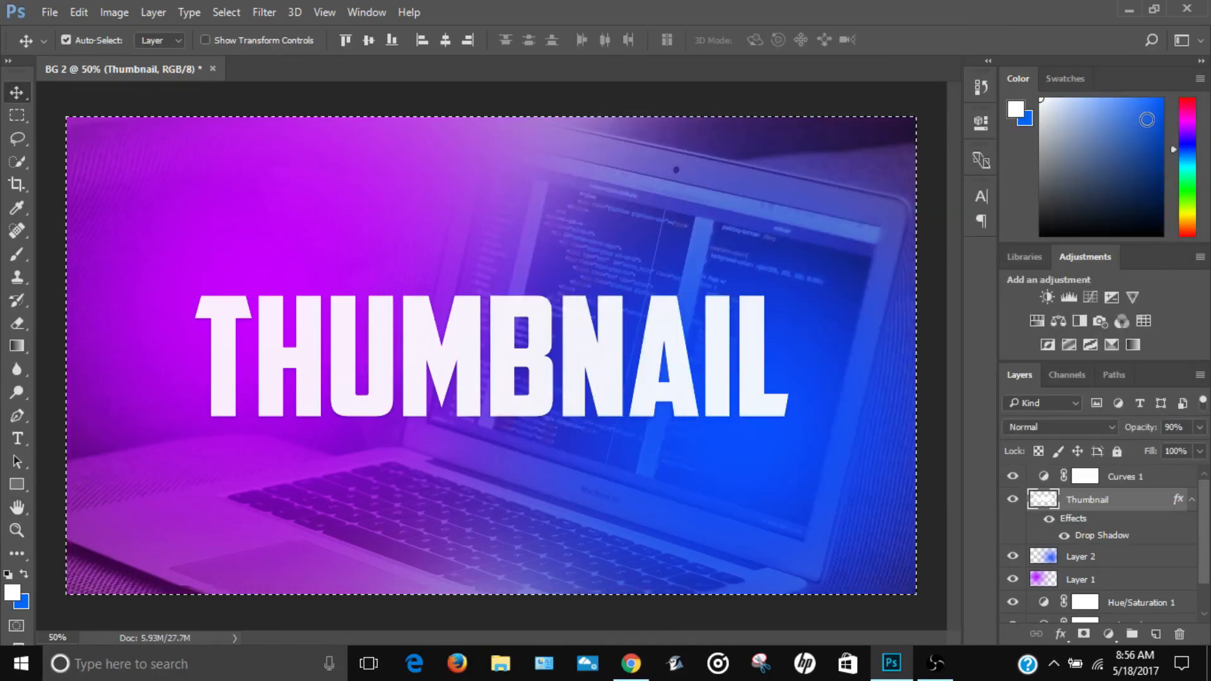